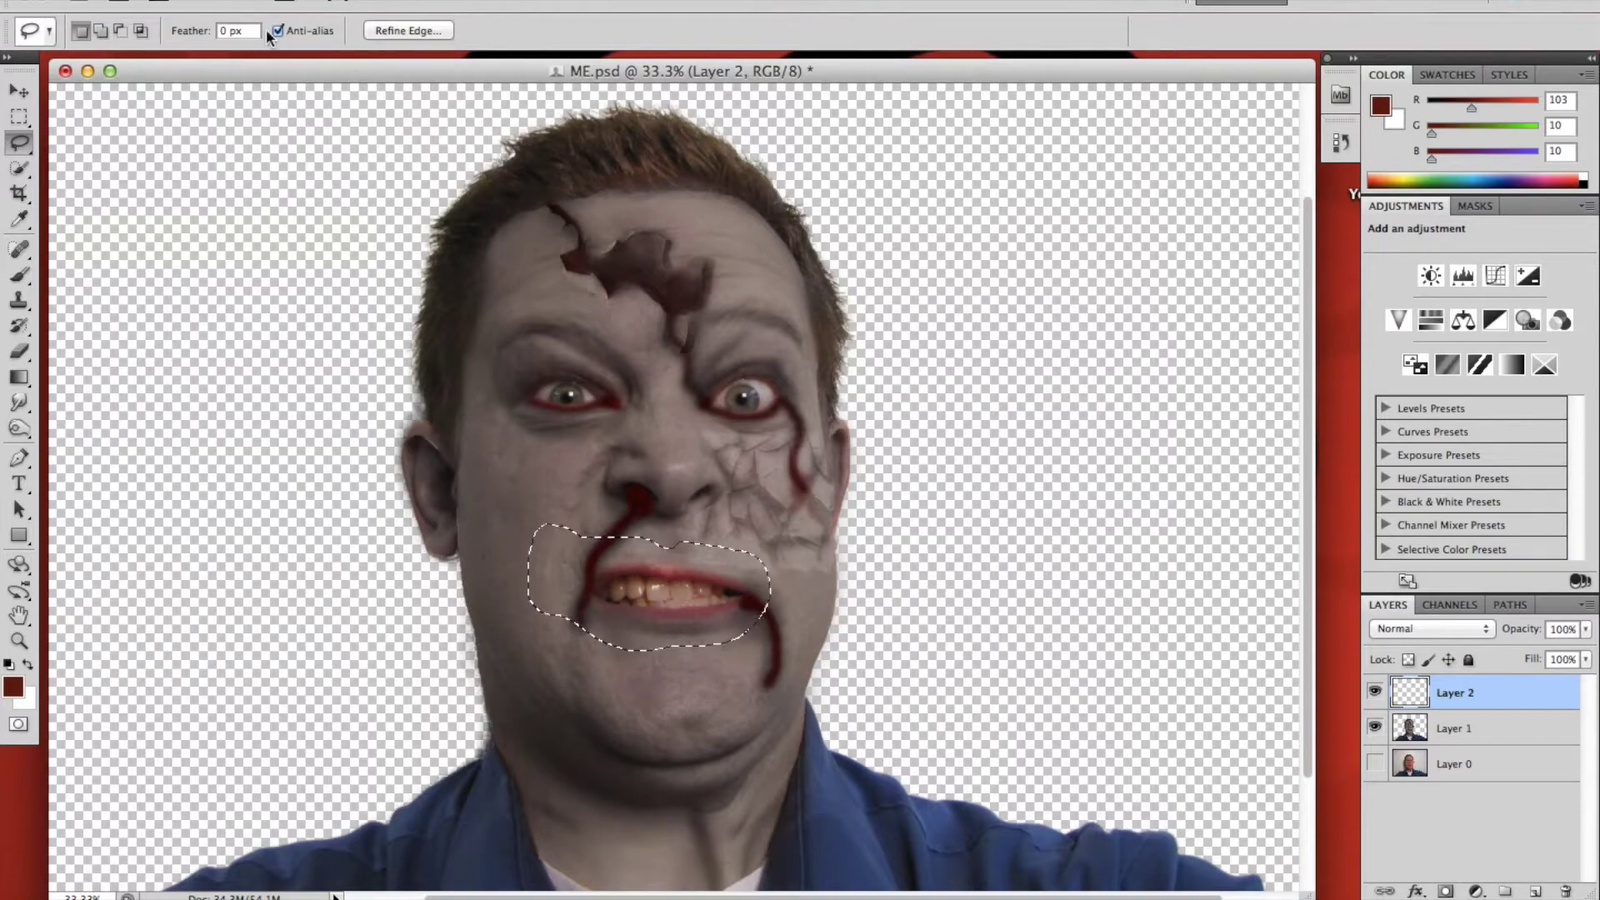
Step: Copy the selected mouth area from Layer 1 and paste it into Layer 2
{"action": "left_click", "coordinate": [224, 0]}
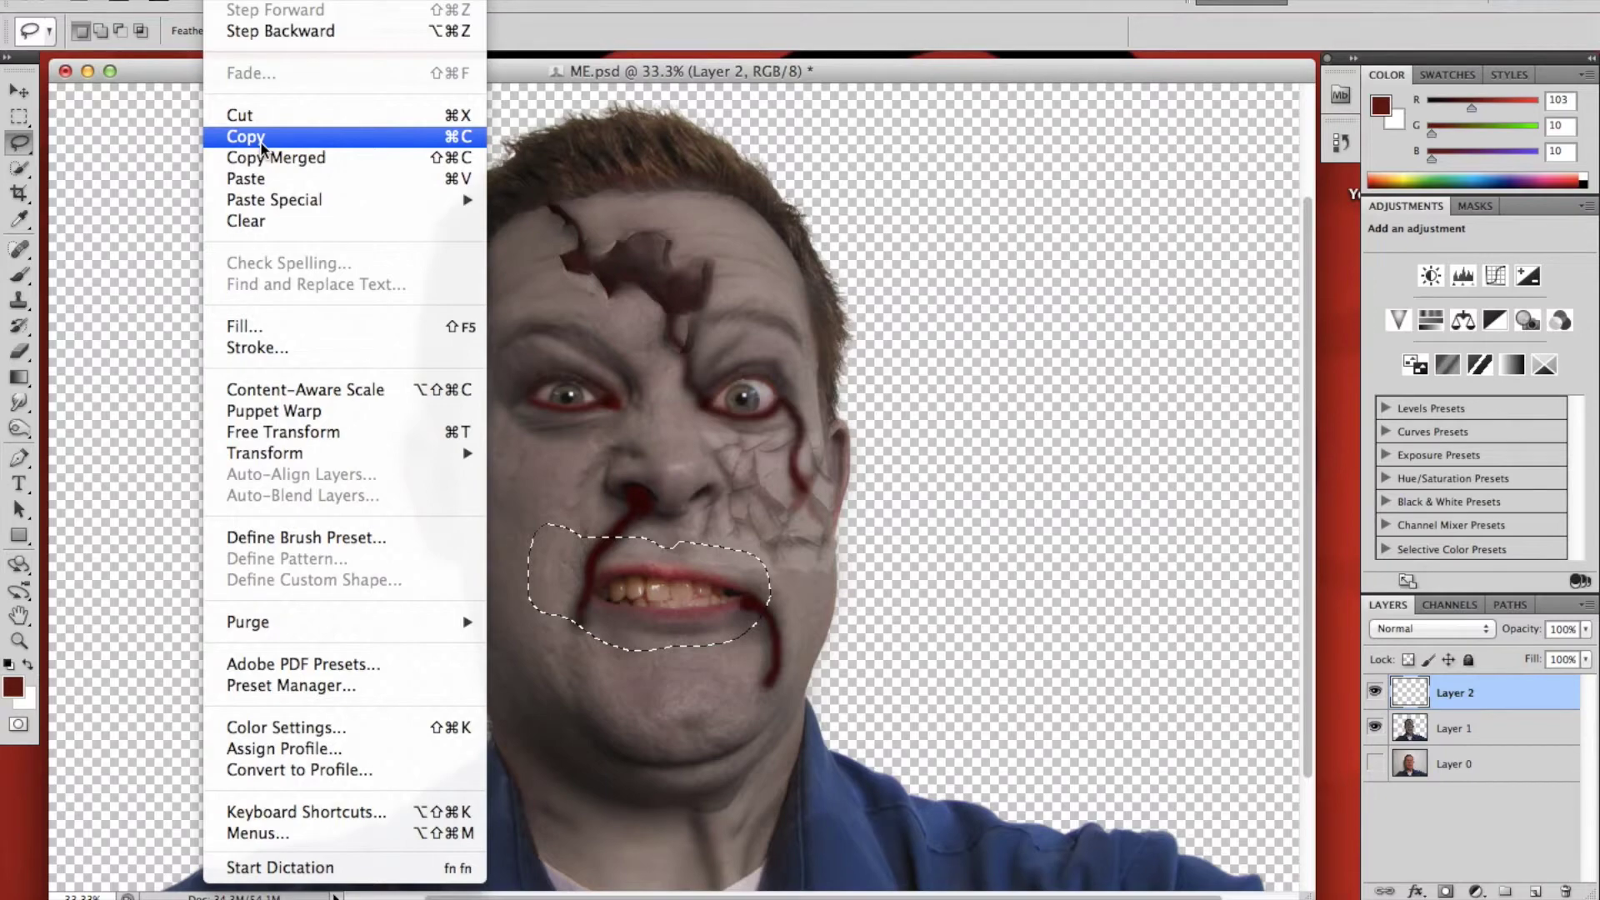
{"action": "left_click", "coordinate": [223, 31]}
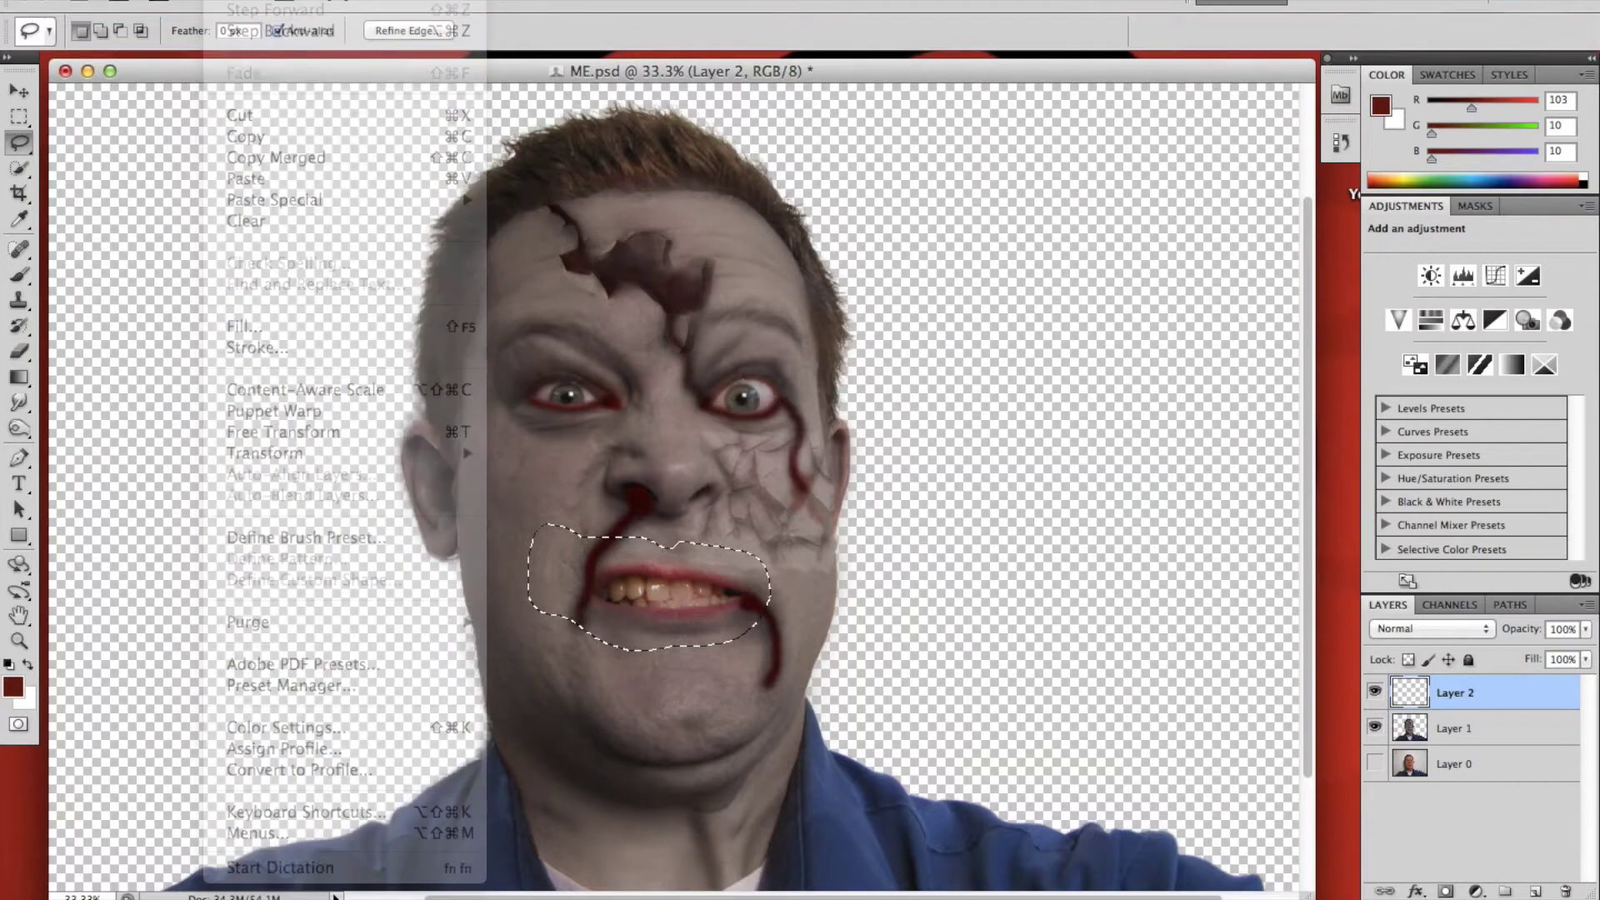
{"action": "left_click", "coordinate": [1454, 727]}
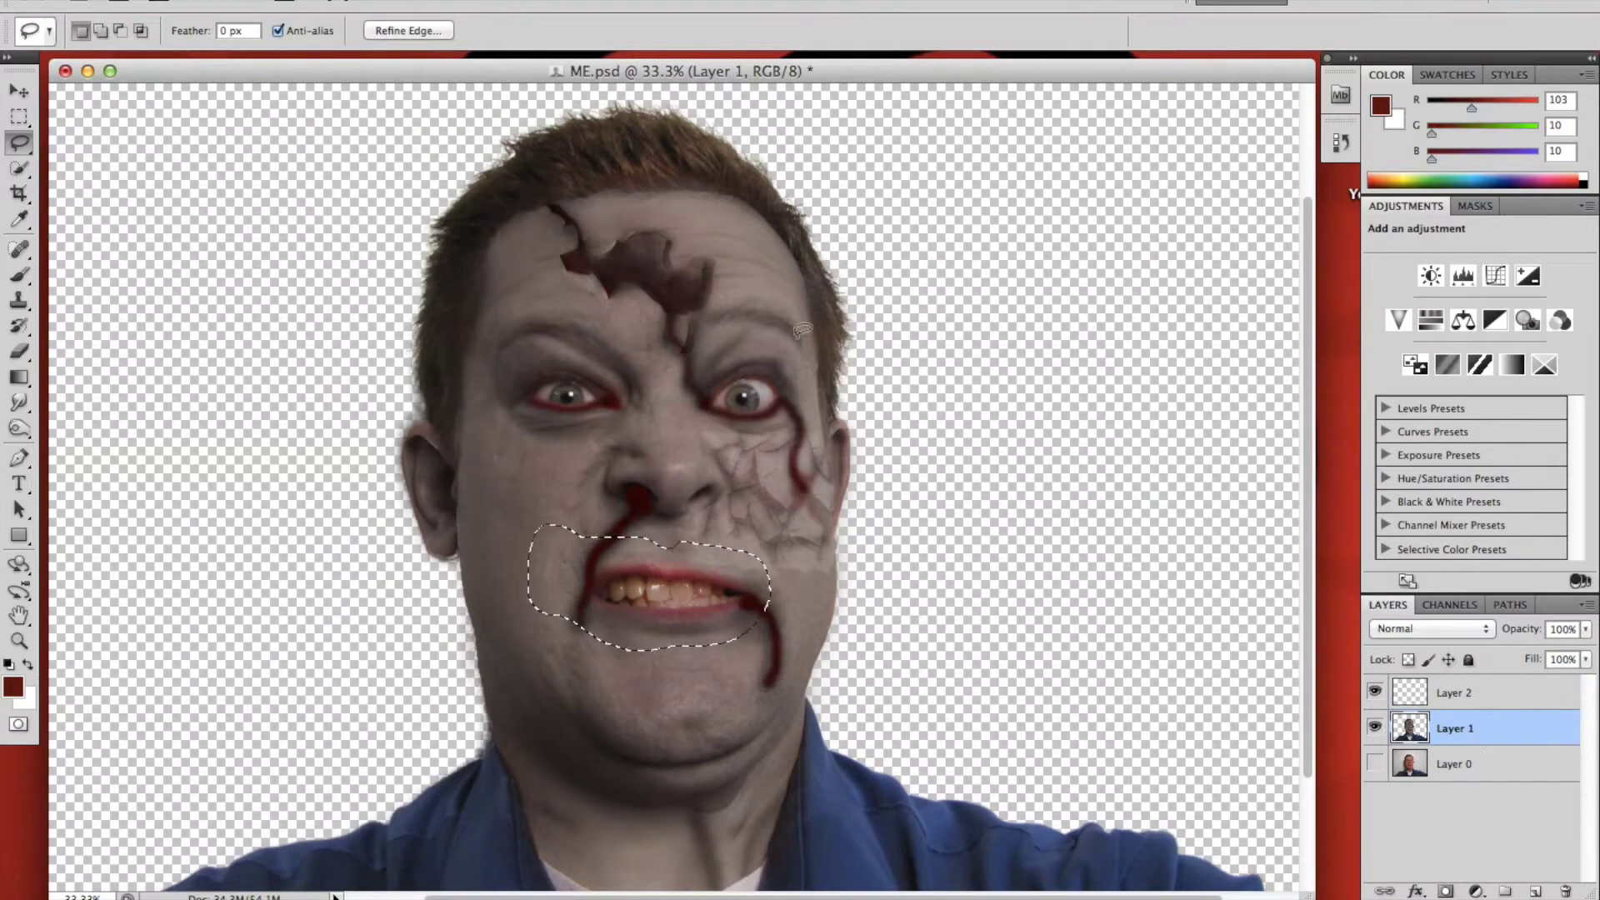
{"action": "left_click", "coordinate": [222, 1]}
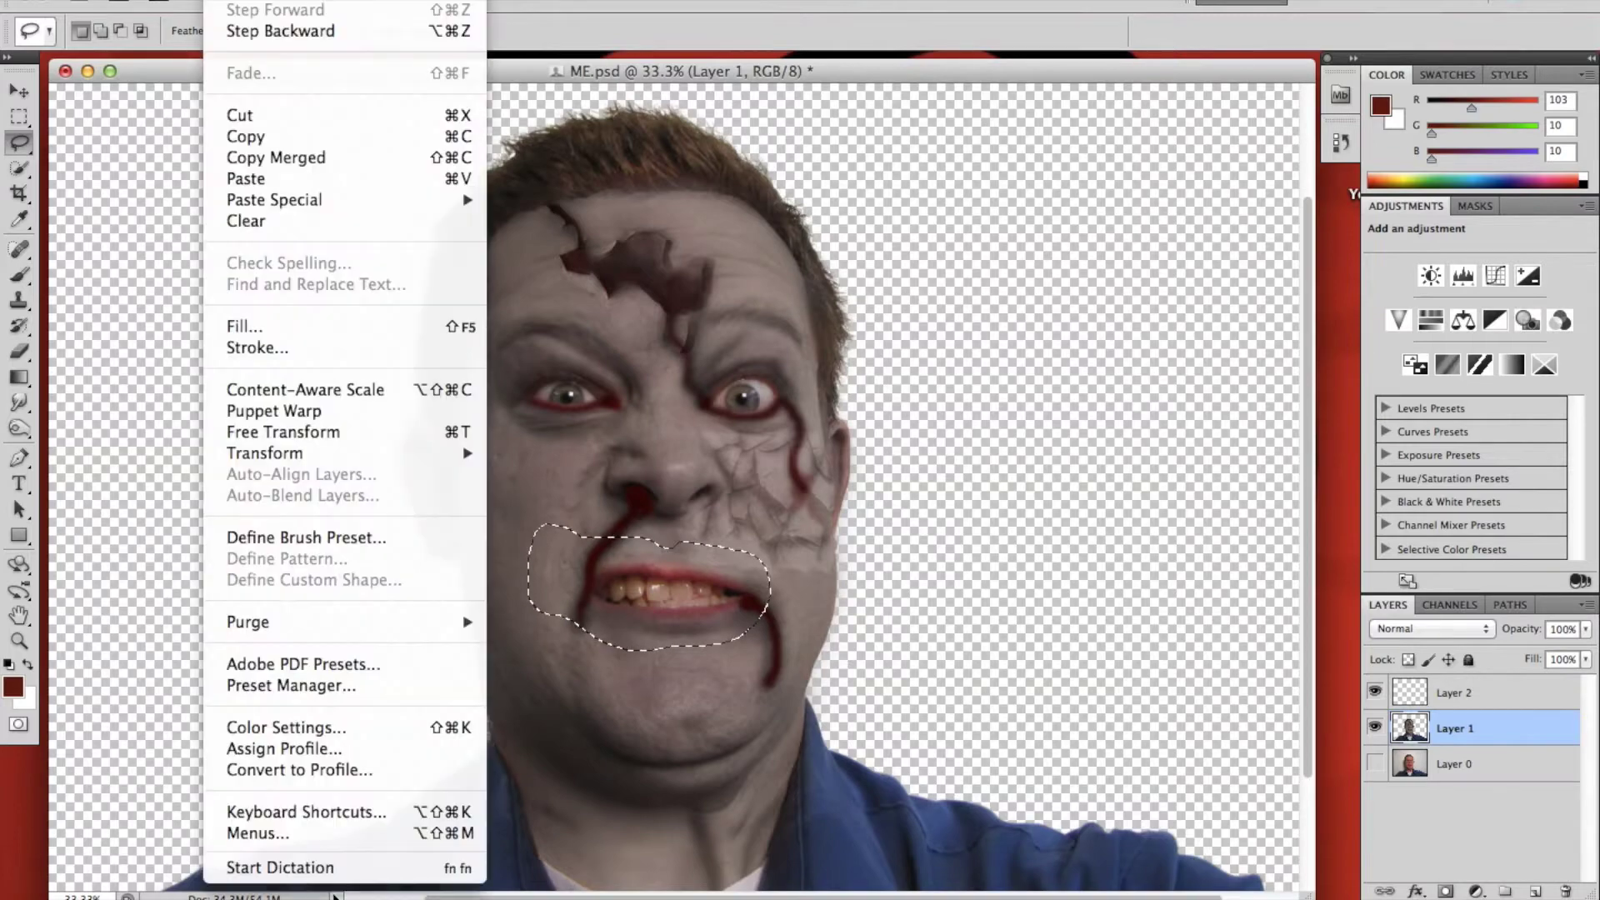
{"action": "left_click", "coordinate": [267, 140]}
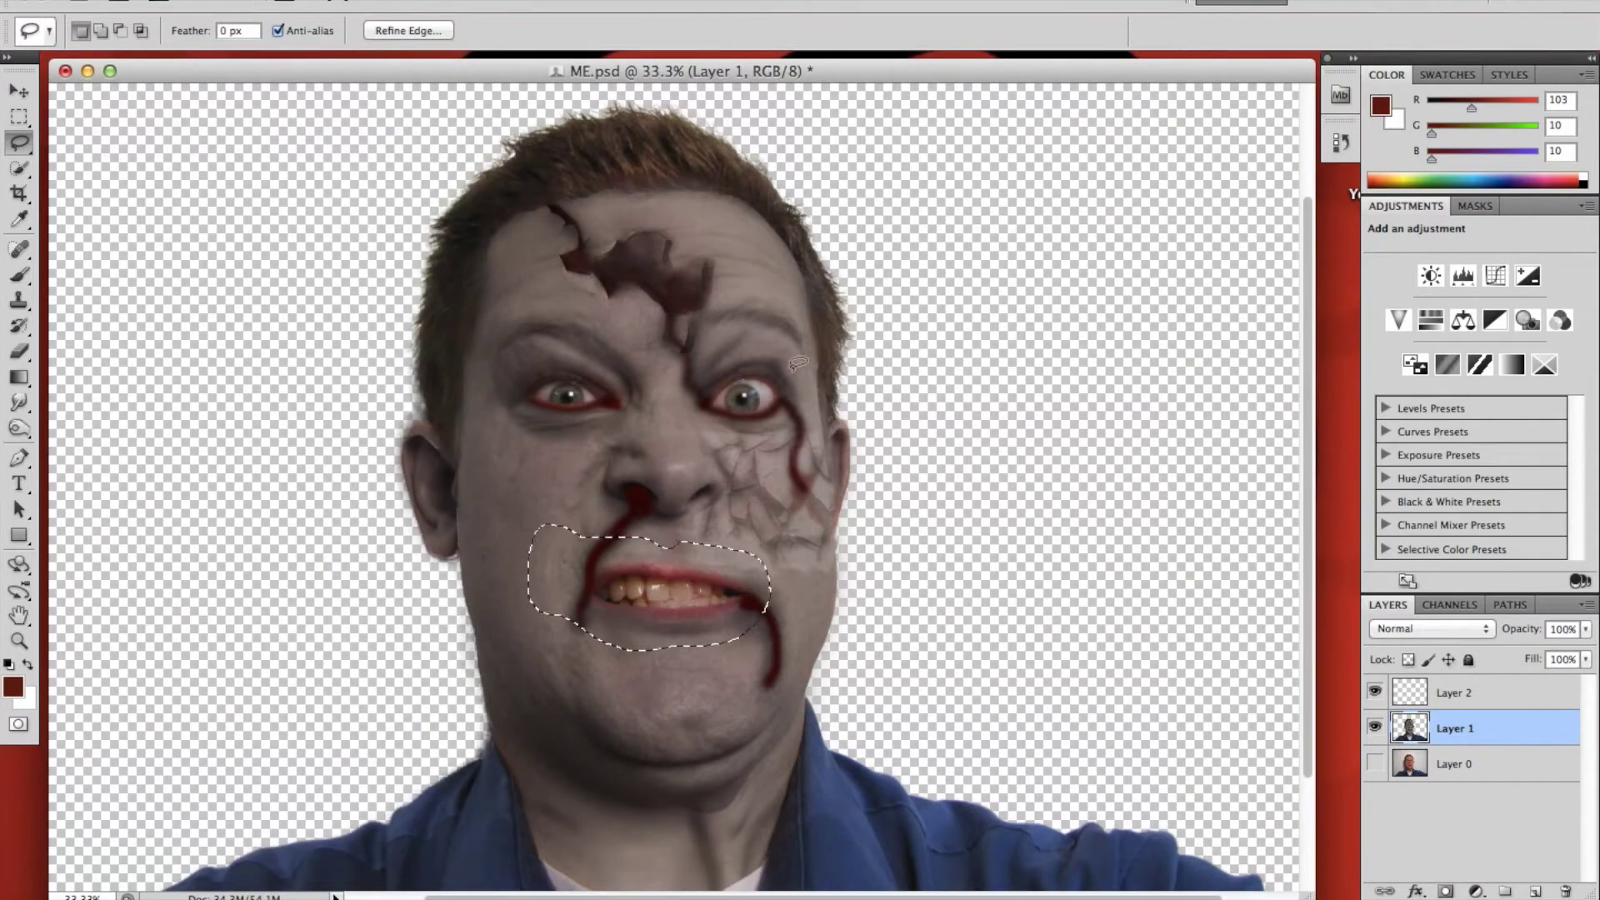
{"action": "left_click", "coordinate": [1500, 693]}
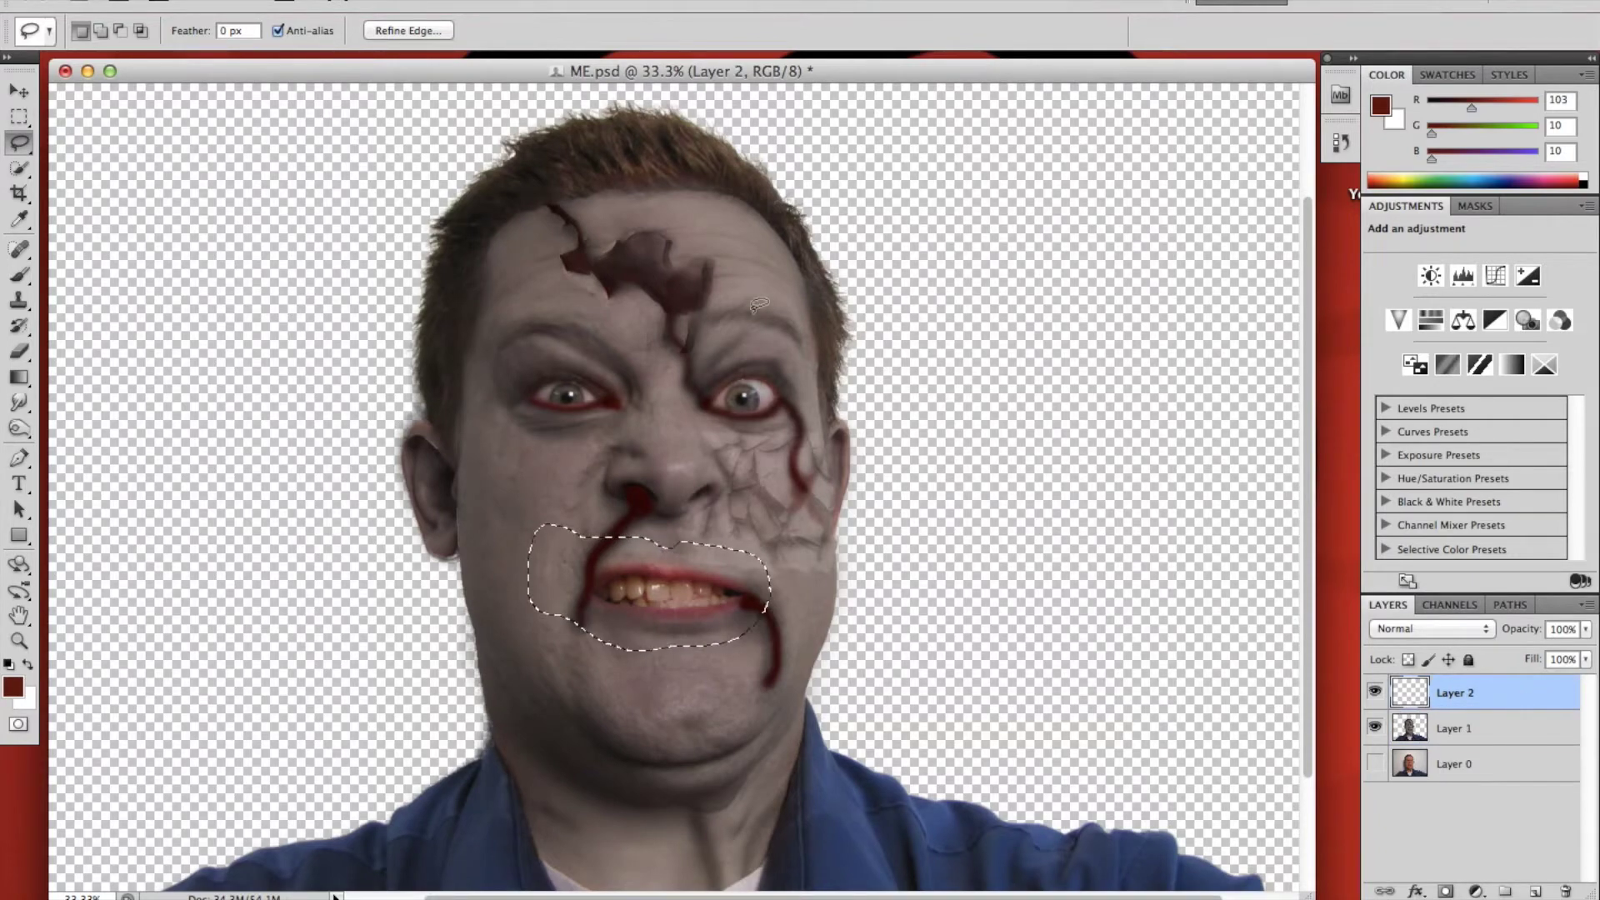
{"action": "left_click", "coordinate": [250, 3]}
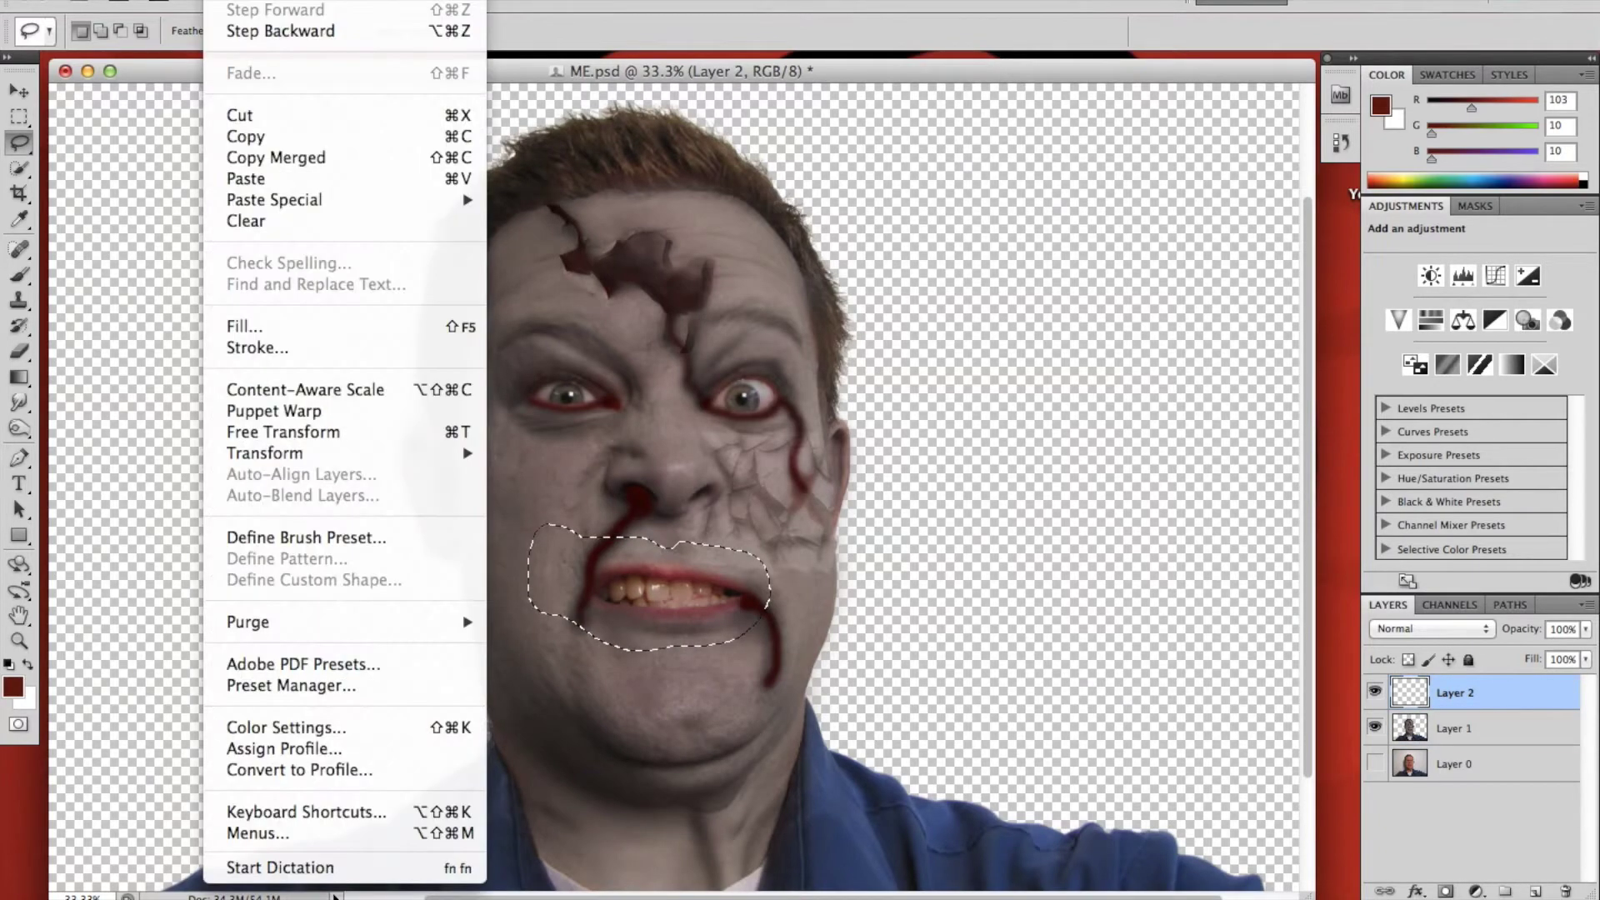
{"action": "left_click", "coordinate": [272, 177]}
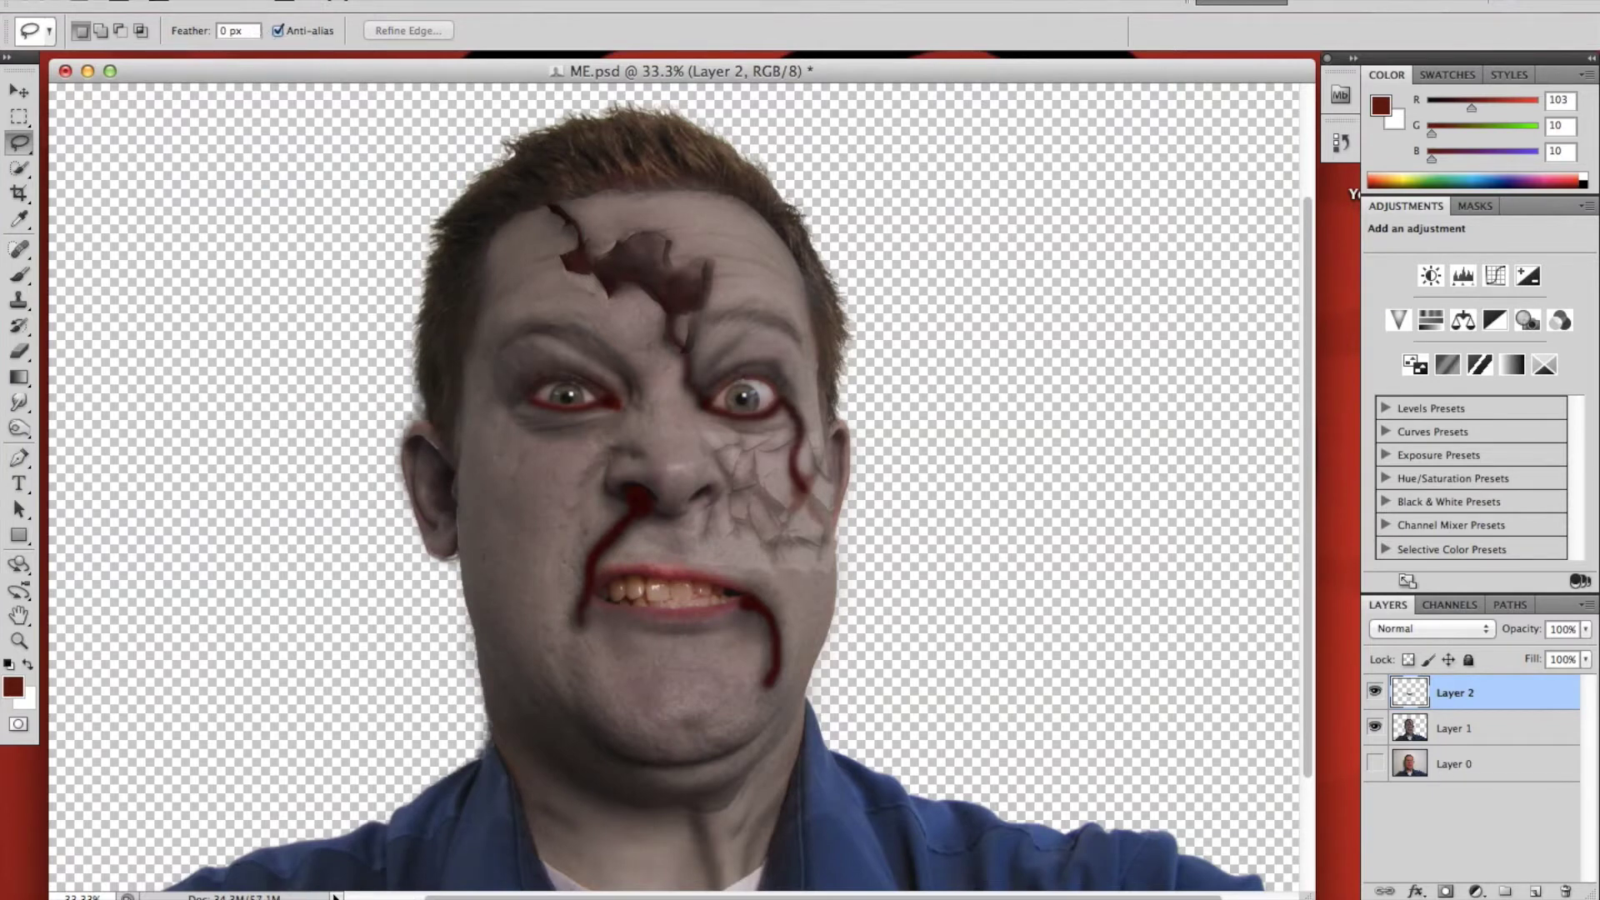
Step: Start a Puppet Warp on the pasted mouth and place nine pins around the lips and the cheek patch beside them
{"action": "left_click", "coordinate": [250, 3]}
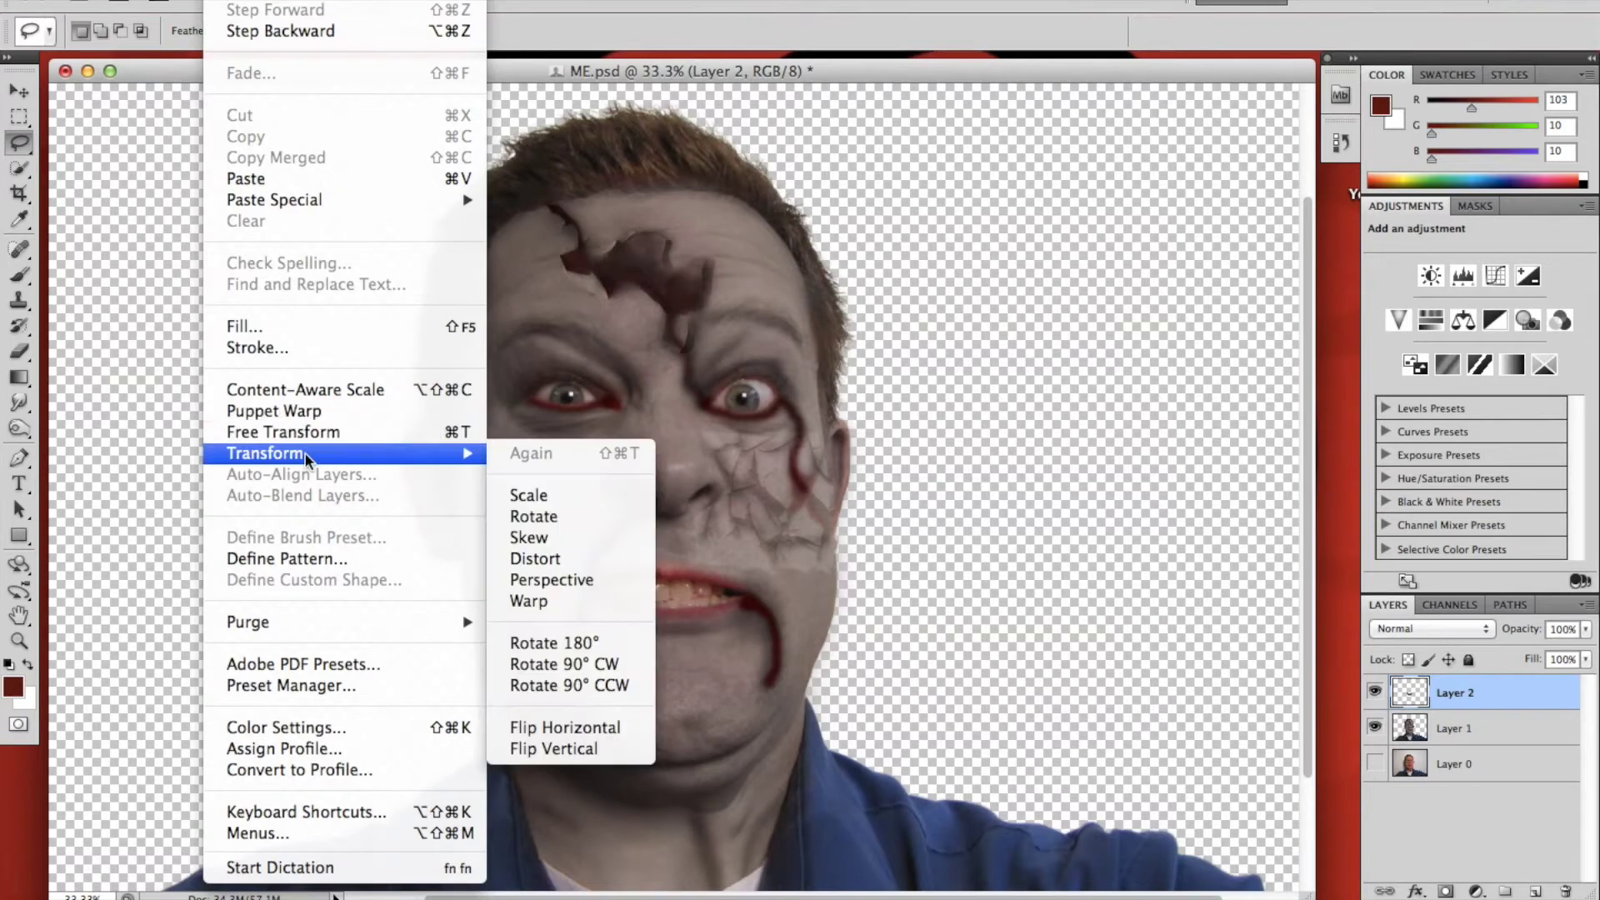
{"action": "left_click", "coordinate": [292, 411]}
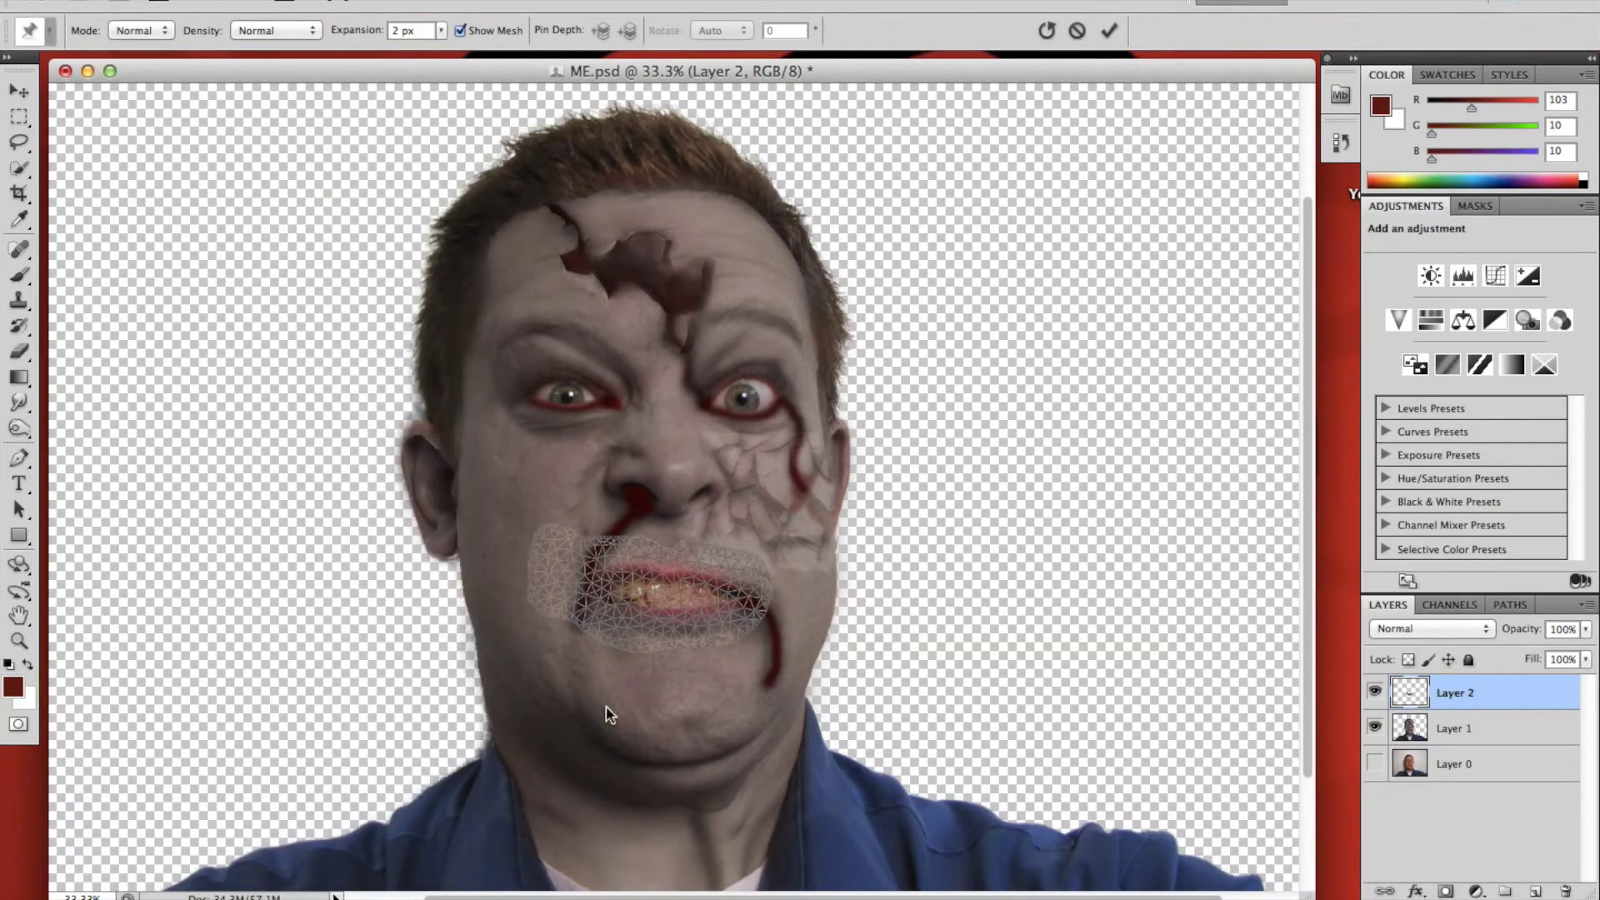
{"action": "left_click", "coordinate": [752, 598]}
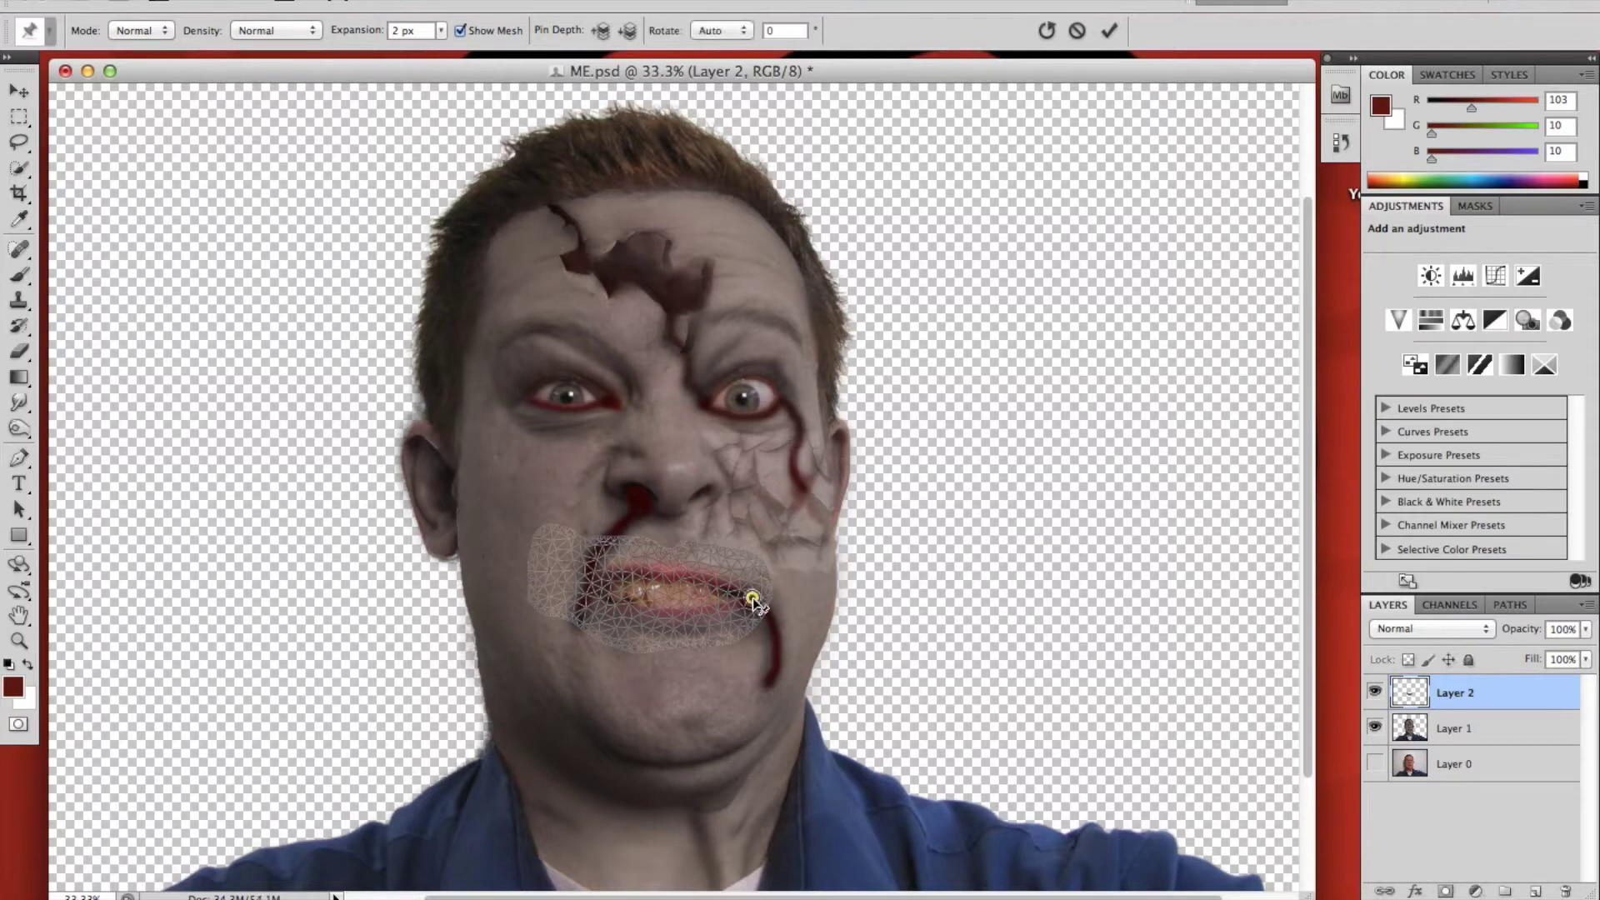
{"action": "left_click", "coordinate": [699, 572]}
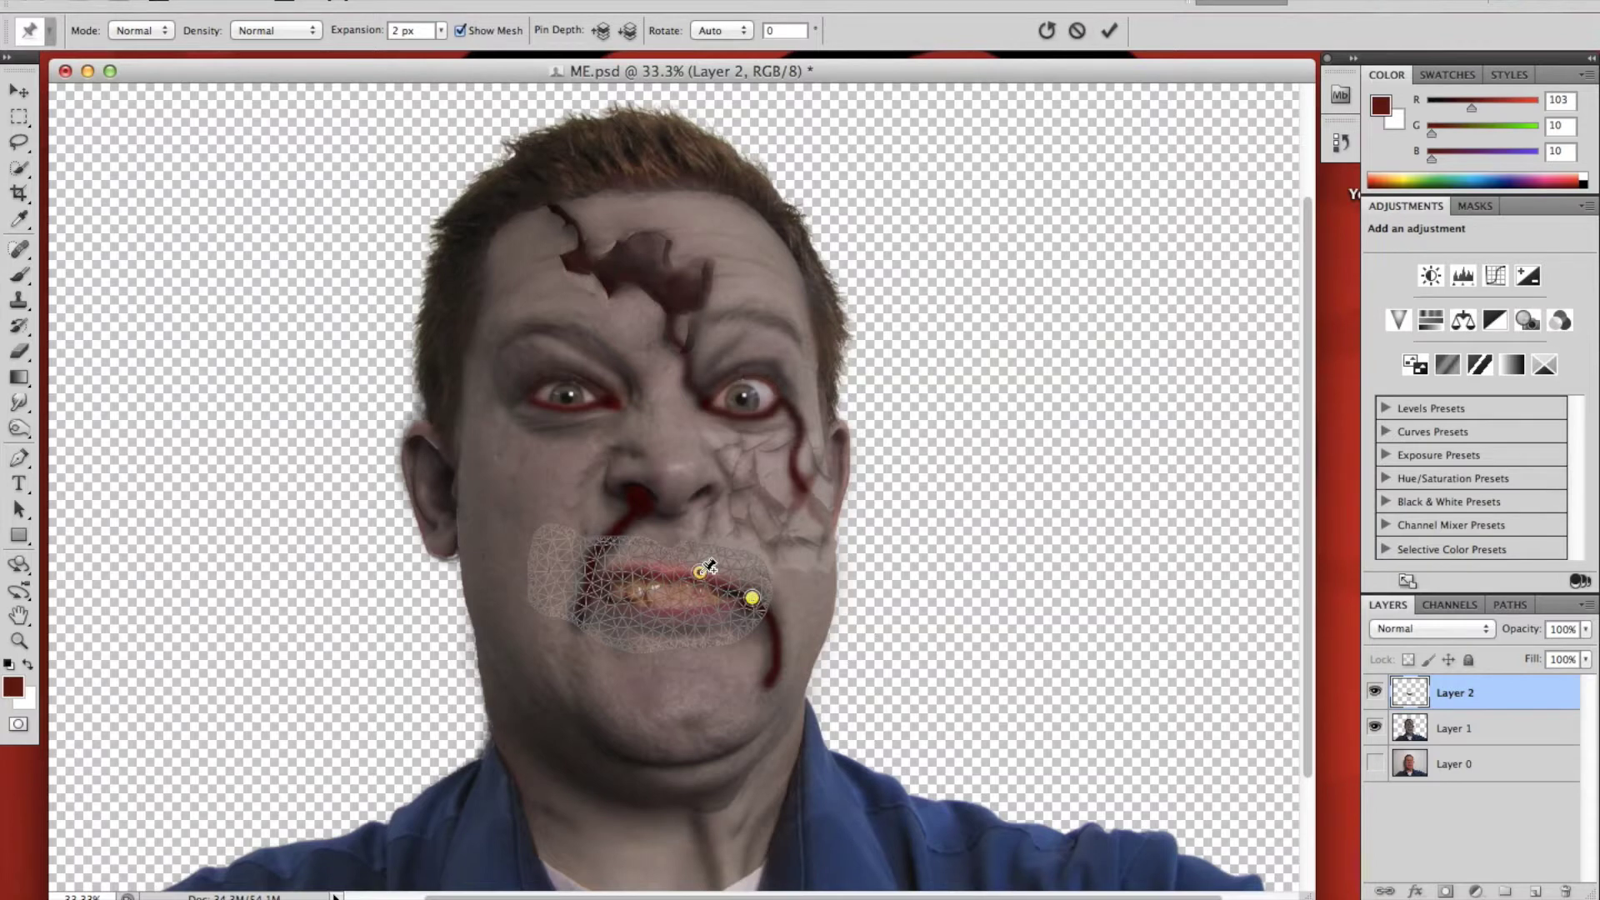
{"action": "left_click", "coordinate": [643, 563]}
{"action": "left_click", "coordinate": [588, 574]}
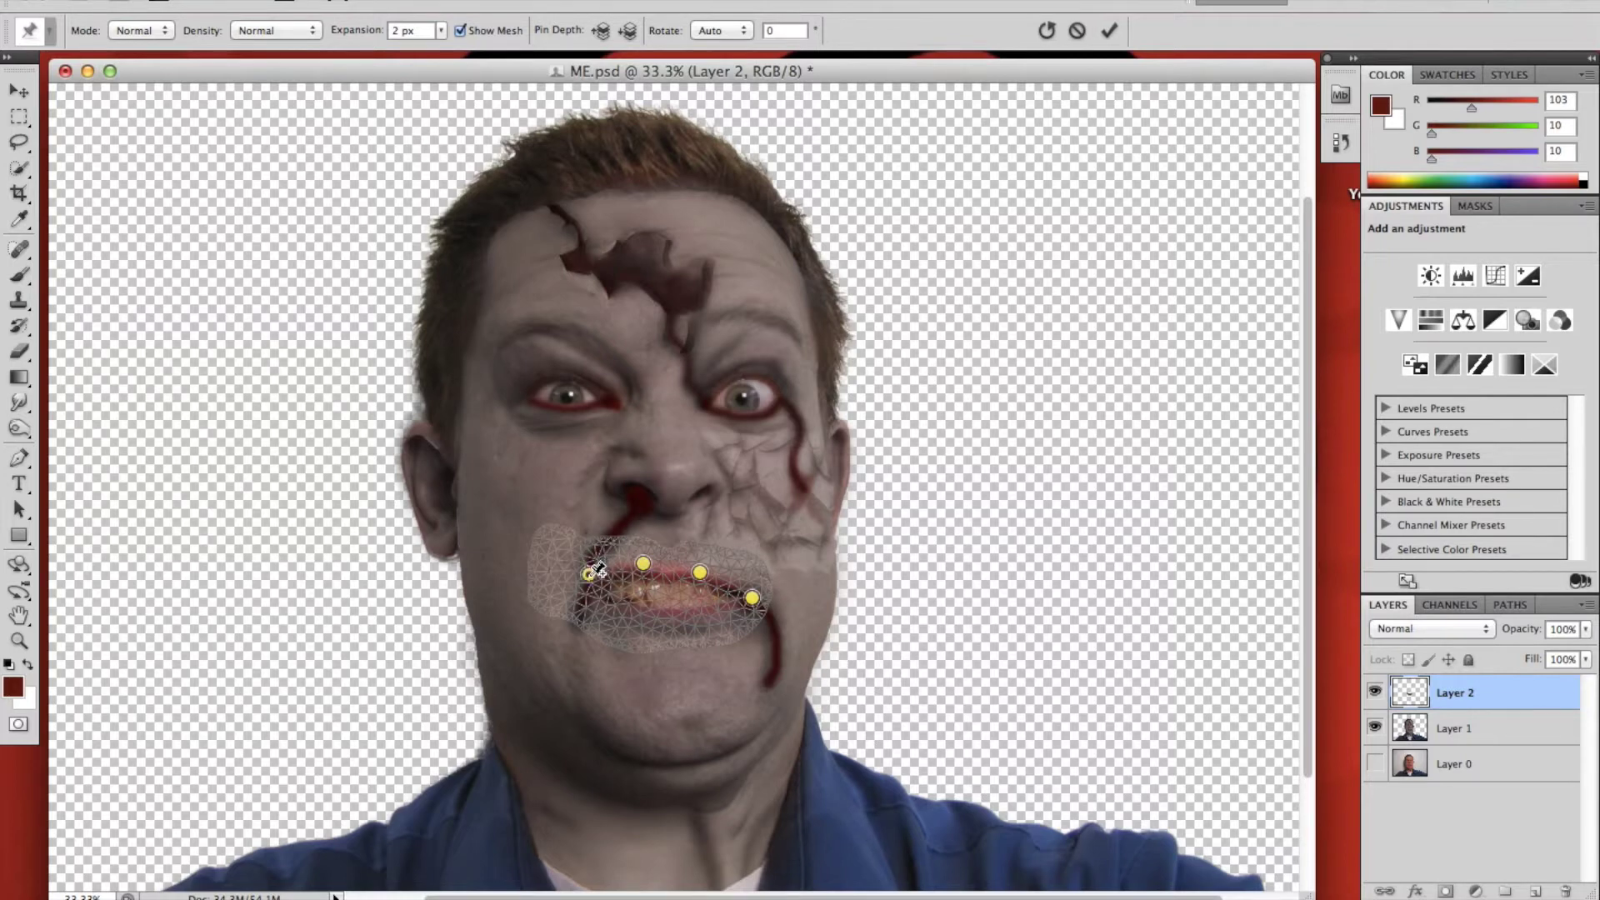
{"action": "left_click", "coordinate": [550, 554]}
{"action": "left_click", "coordinate": [550, 600]}
{"action": "left_click", "coordinate": [621, 614]}
{"action": "left_click", "coordinate": [668, 617]}
{"action": "left_click", "coordinate": [718, 614]}
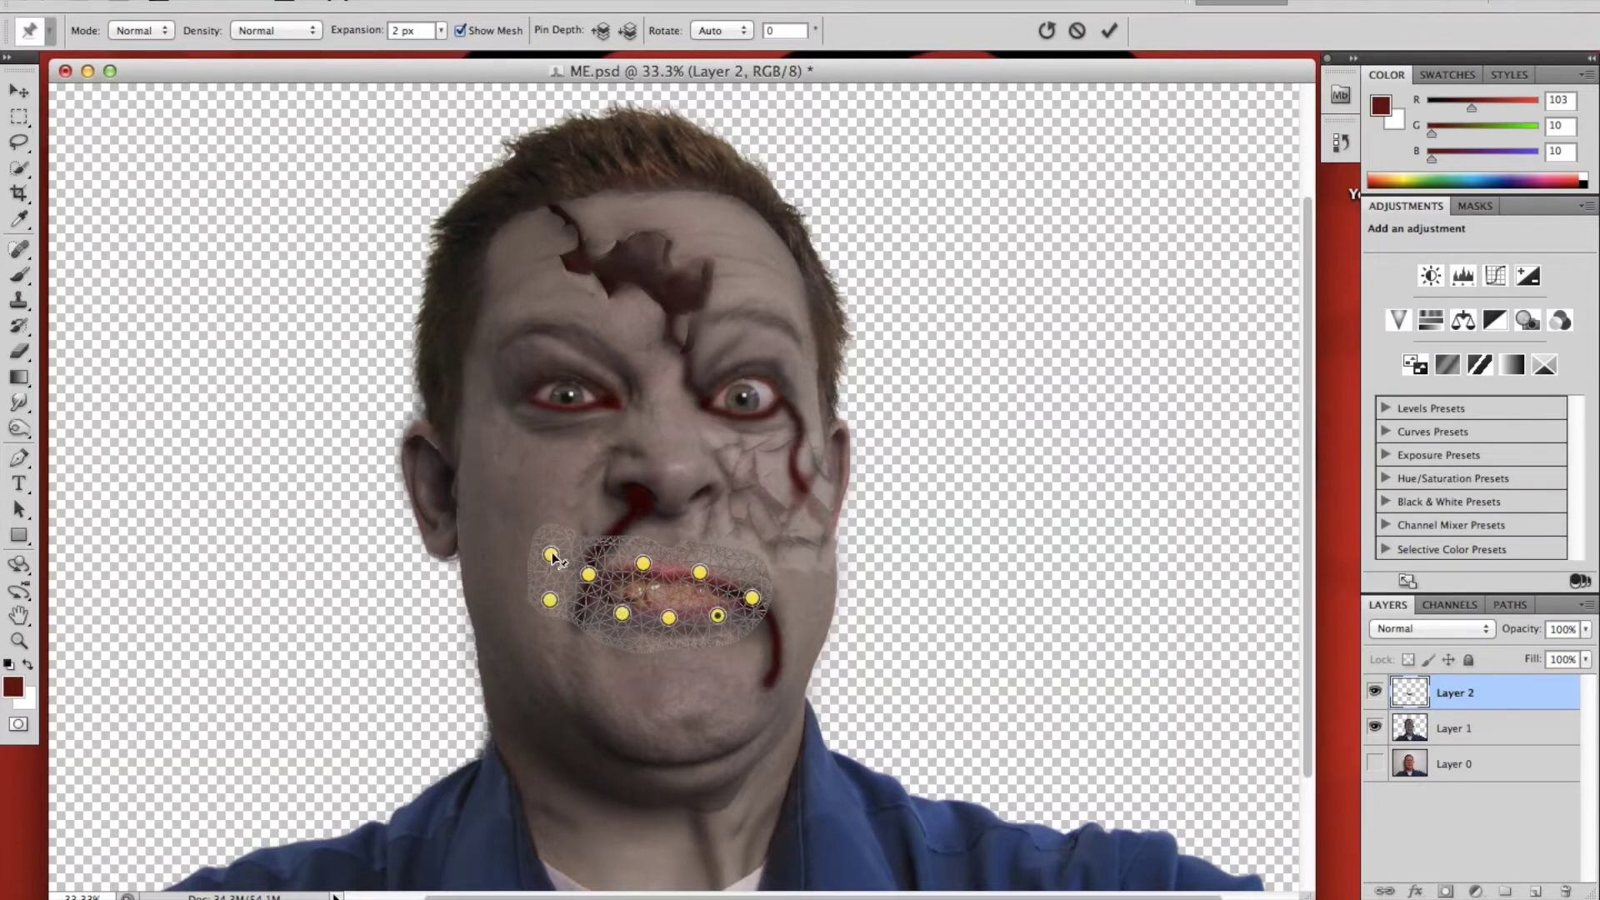
Step: Stretch the mouth toward the cheek by spreading the two outer patch pins apart and pulling the mouth-corner pin outward
{"action": "left_click_drag", "start_coordinate": [551, 554], "coordinate": [517, 508]}
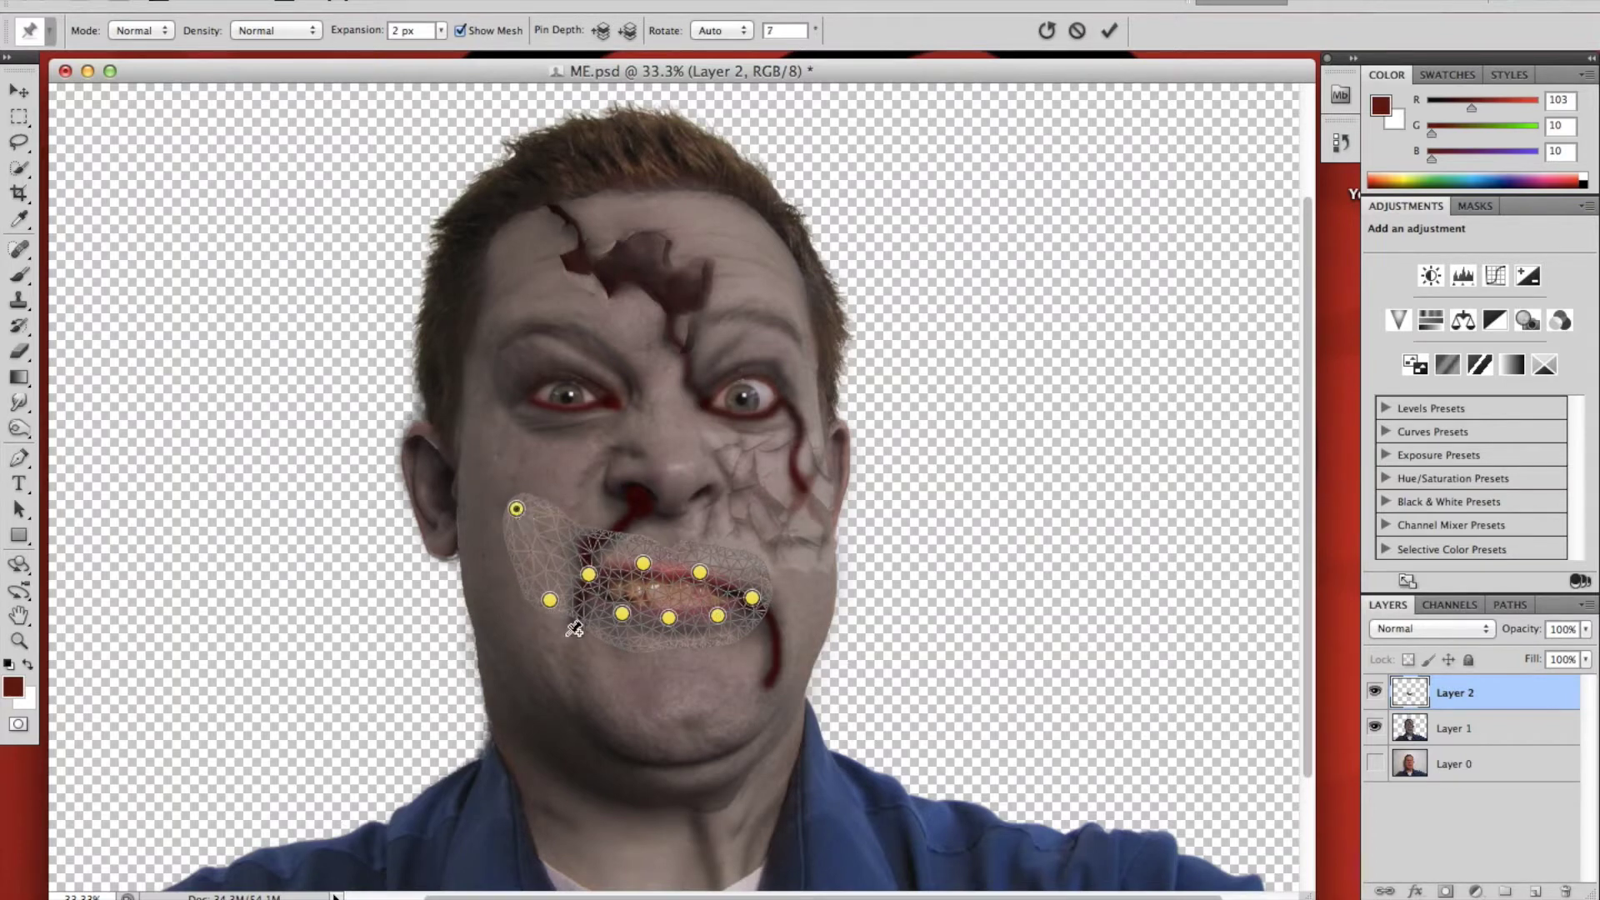
{"action": "left_click_drag", "start_coordinate": [548, 598], "coordinate": [521, 646]}
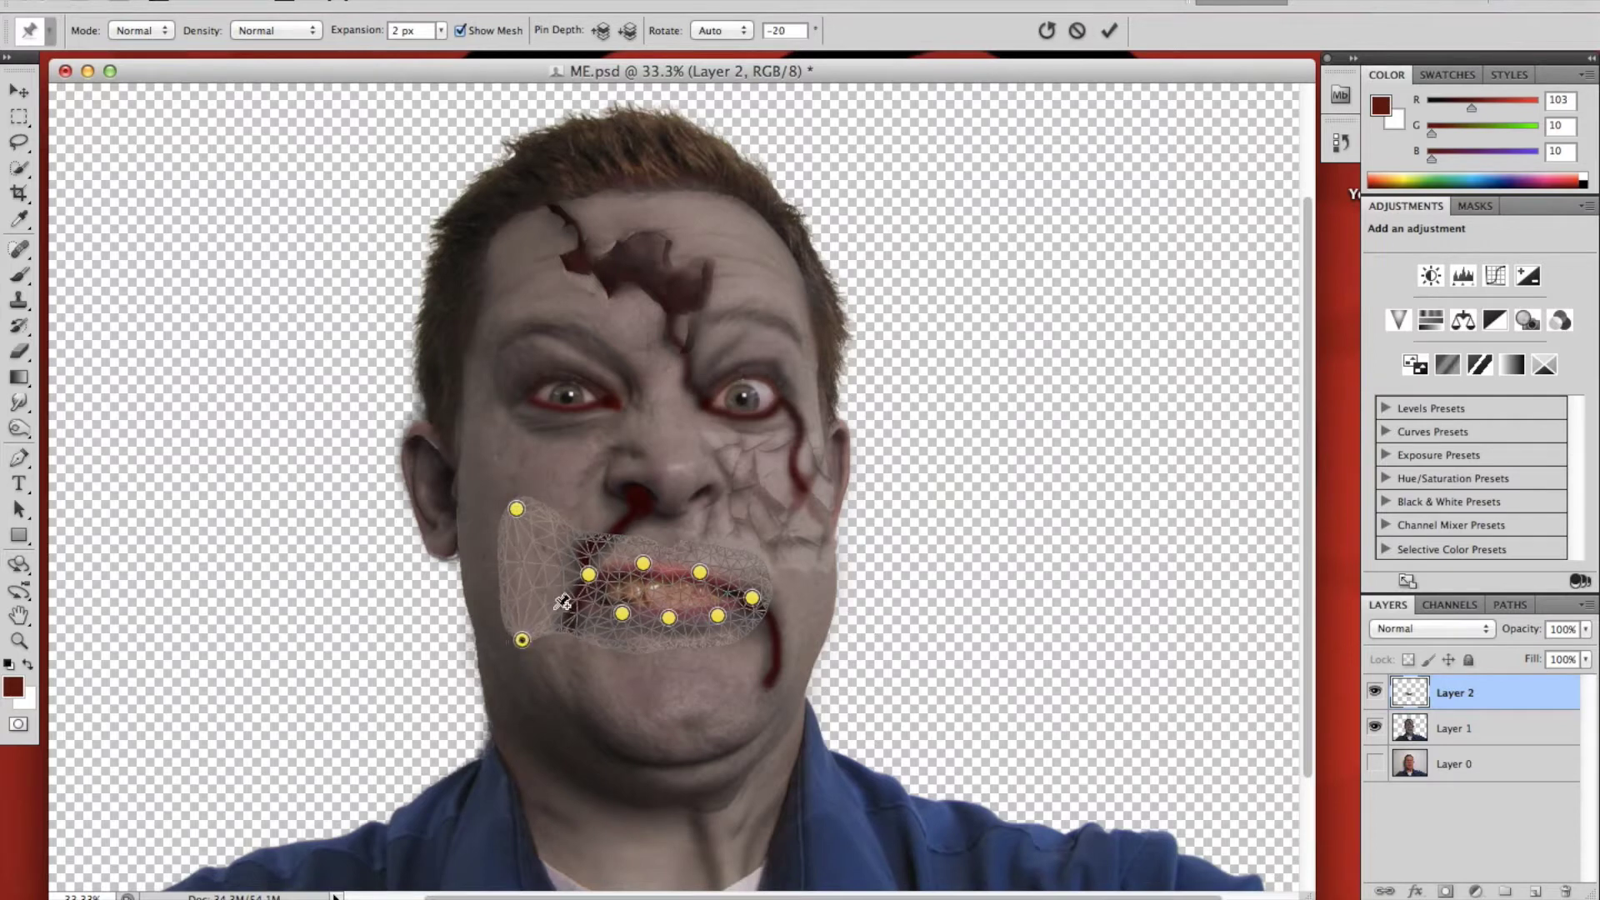
{"action": "left_click_drag", "start_coordinate": [592, 574], "coordinate": [524, 560]}
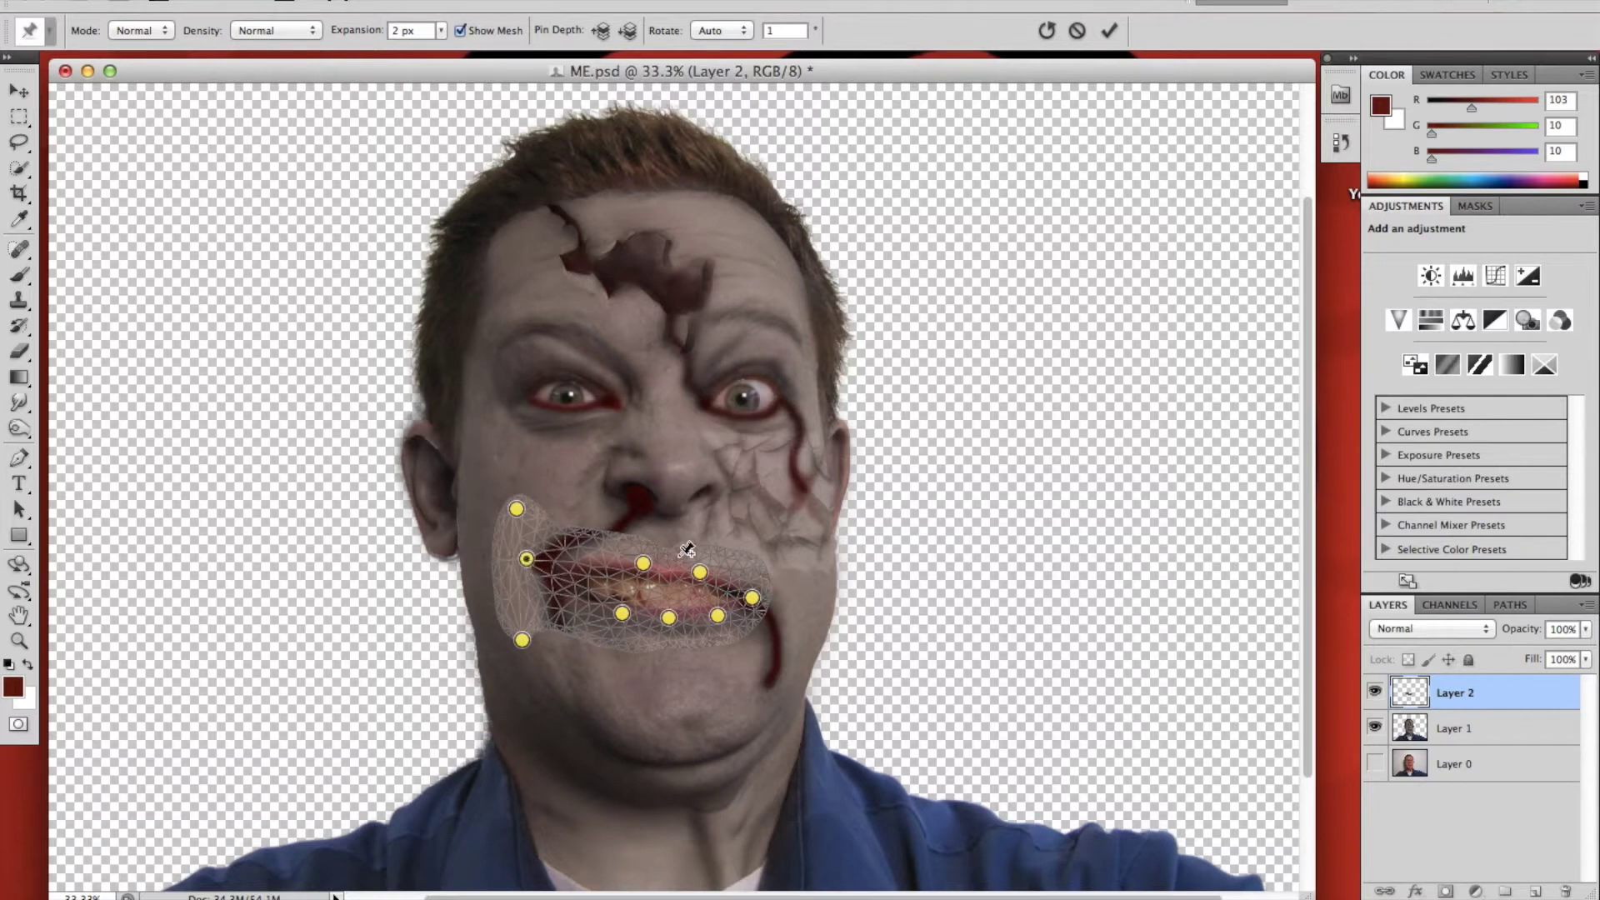
Step: Raise the upper lip into a snarl by lifting its pin and adding and adjusting two extra pins along it
{"action": "left_click_drag", "start_coordinate": [643, 563], "coordinate": [635, 527]}
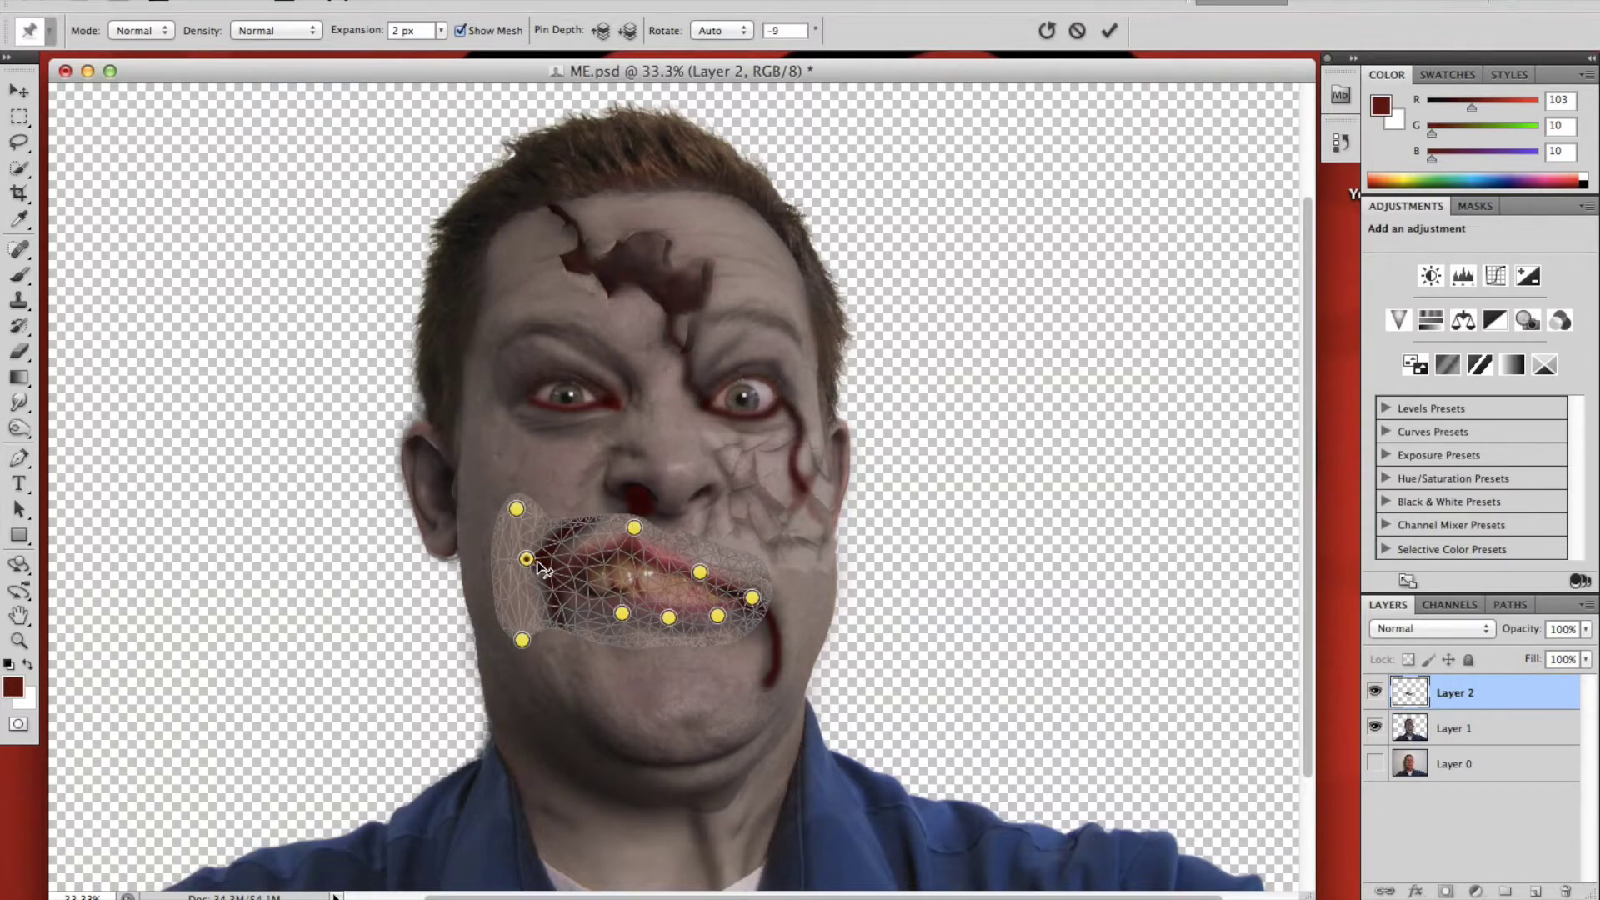
{"action": "left_click", "coordinate": [573, 550]}
{"action": "left_click_drag", "start_coordinate": [574, 550], "coordinate": [569, 522]}
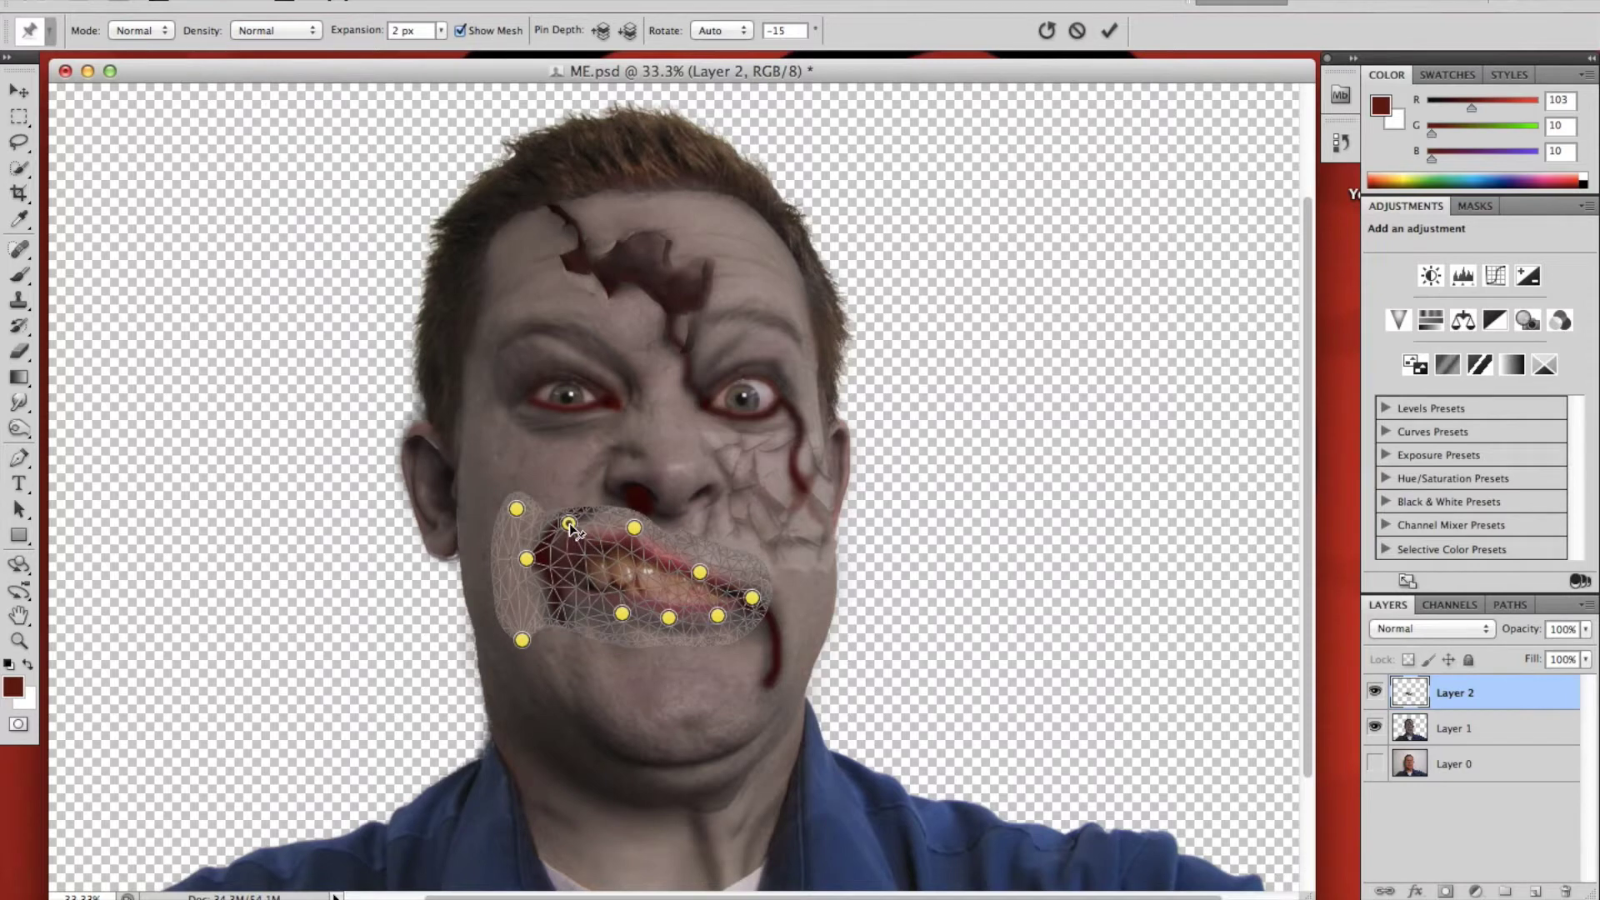
{"action": "left_click", "coordinate": [661, 546]}
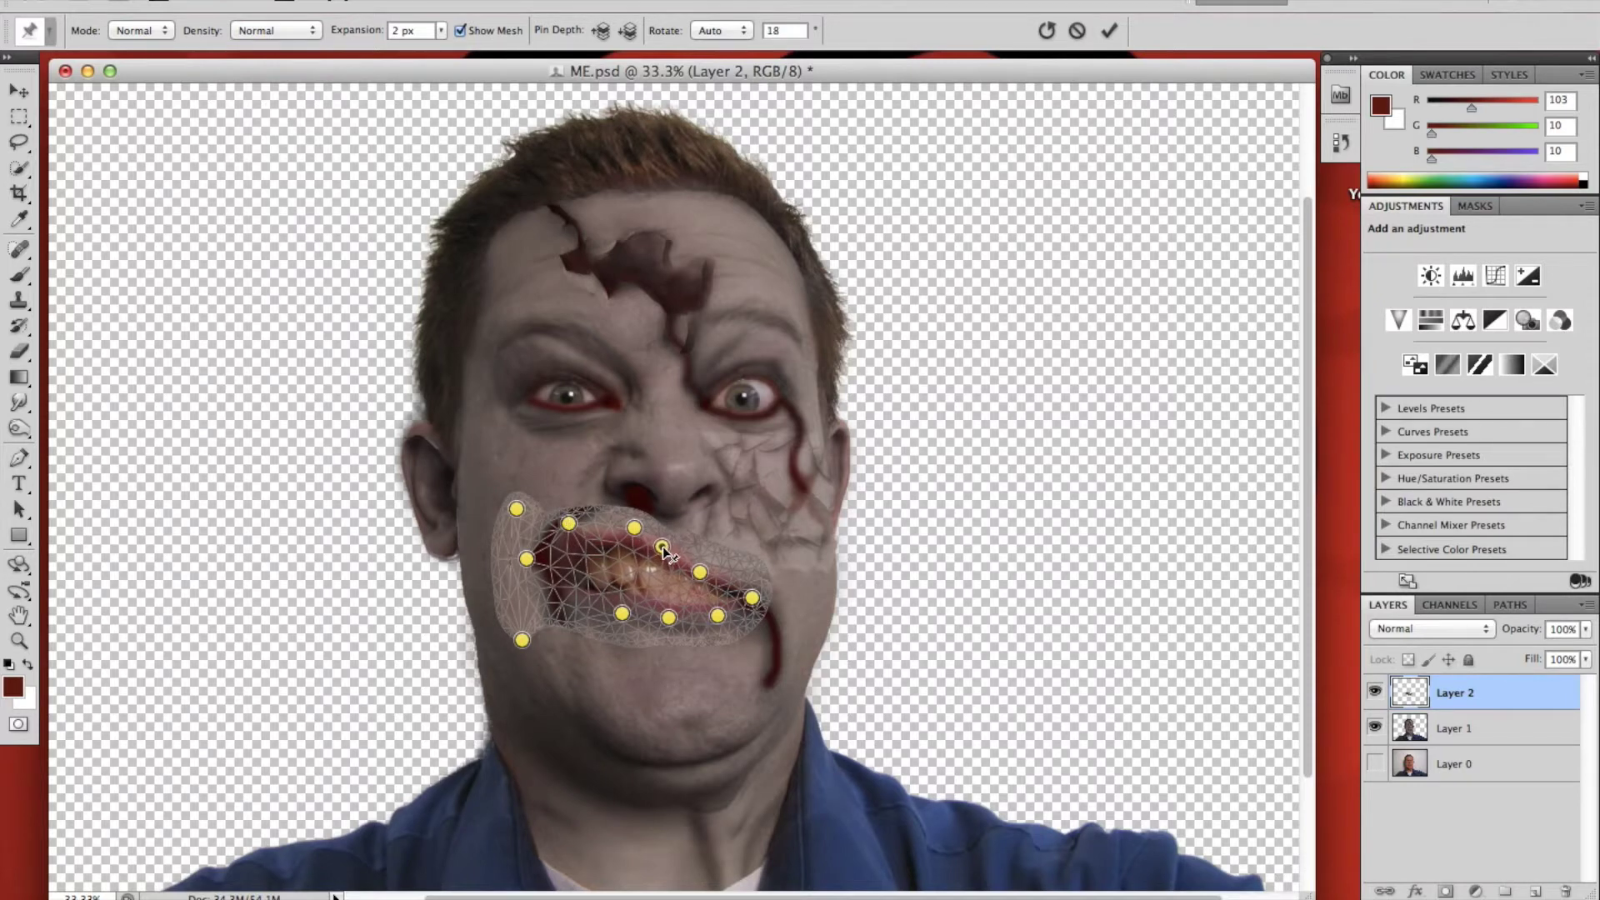
{"action": "left_click_drag", "start_coordinate": [663, 547], "coordinate": [667, 544]}
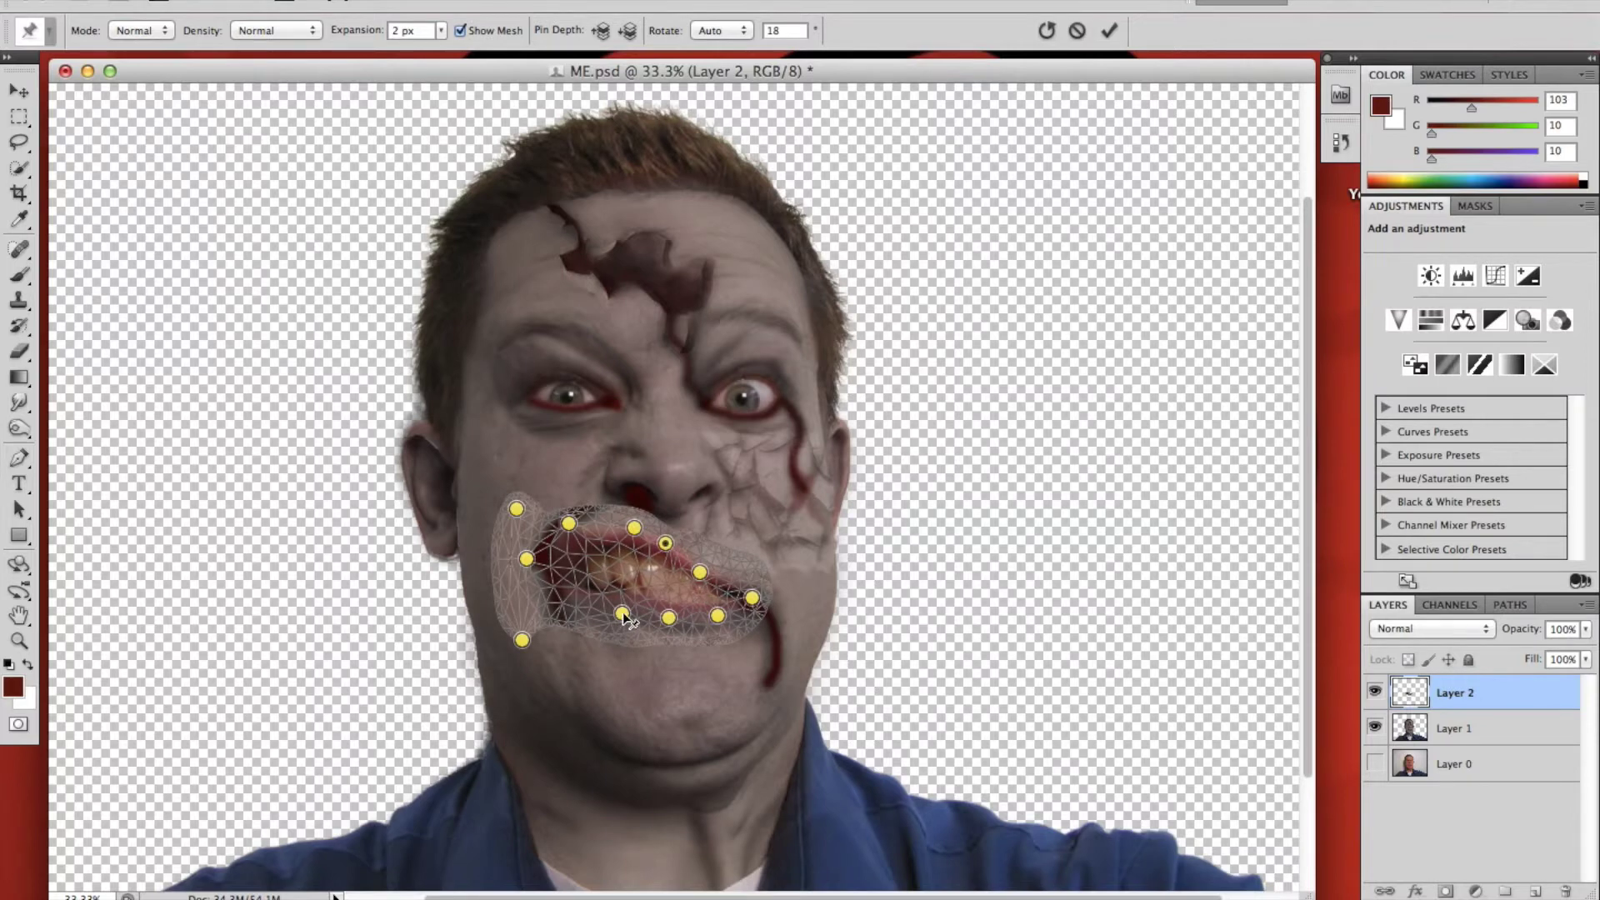
Step: Pull the lower-lip pin outward and down, nudge the upper cheek pin upward, and apply the puppet warp
{"action": "left_click_drag", "start_coordinate": [623, 615], "coordinate": [581, 632]}
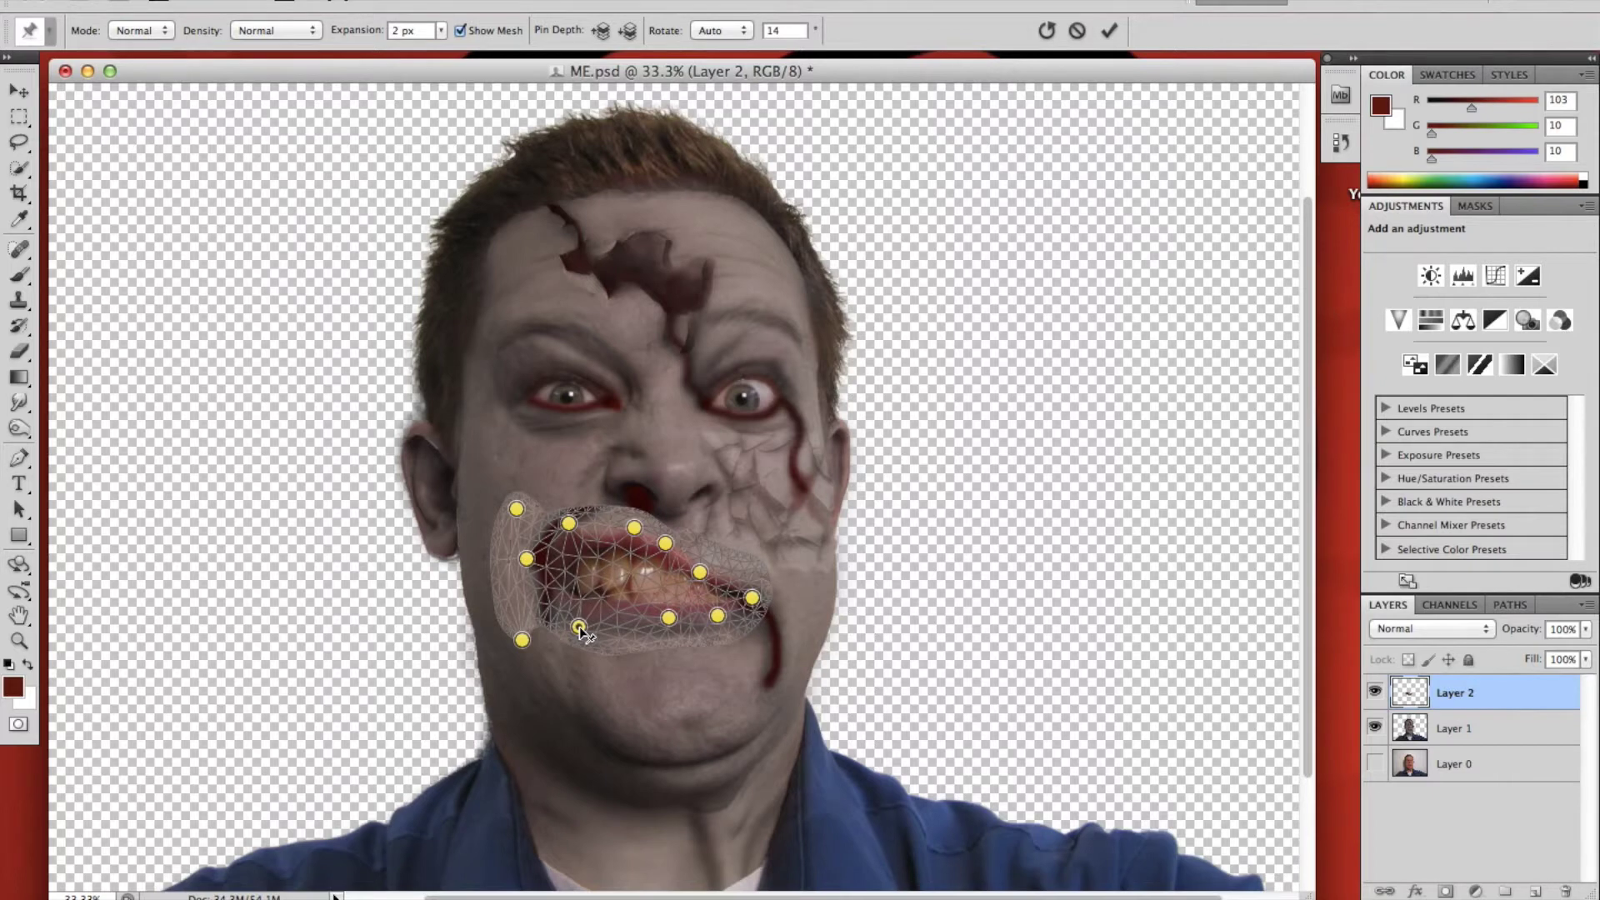
{"action": "left_click", "coordinate": [518, 500]}
{"action": "left_click_drag", "start_coordinate": [517, 501], "coordinate": [512, 493]}
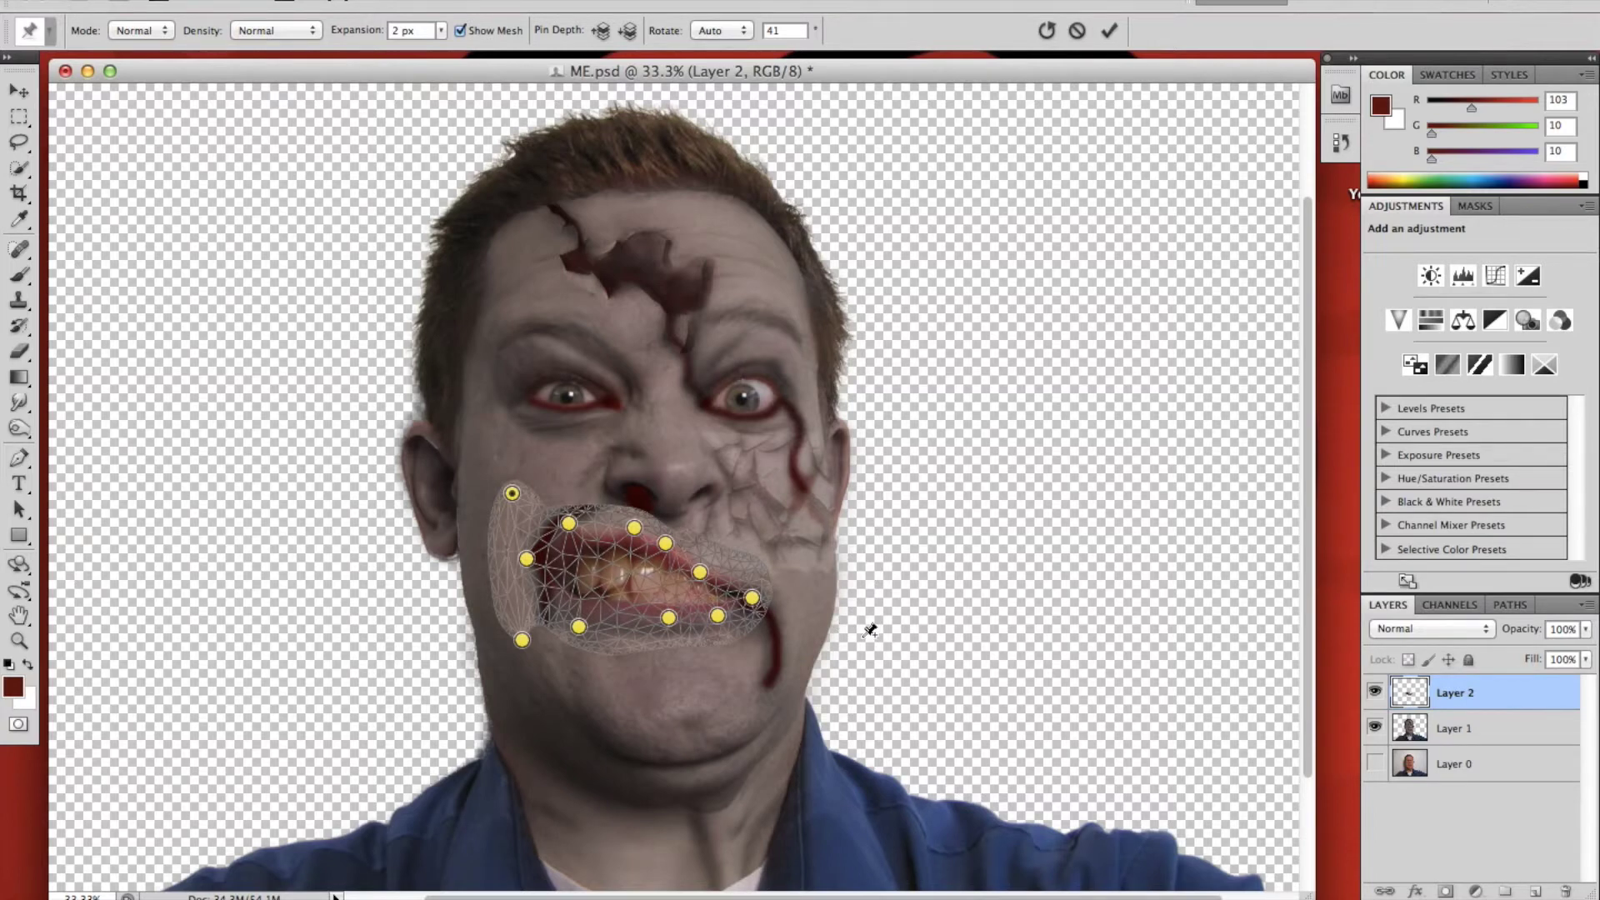
{"action": "key", "text": "Return"}
{"action": "key", "text": "l"}
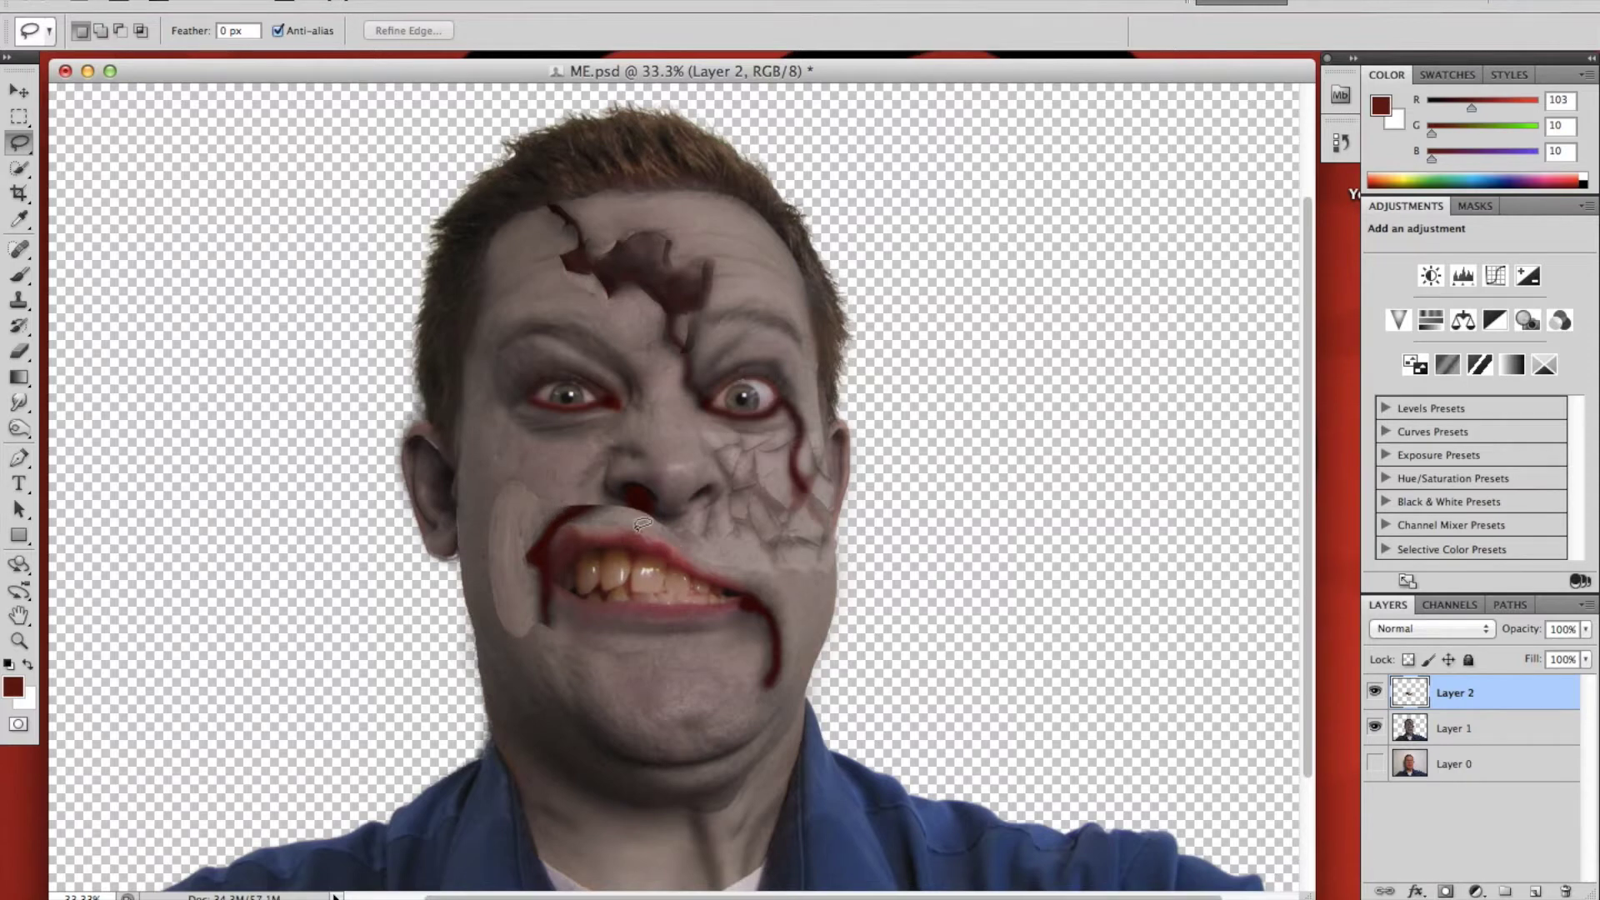
Step: Set up the Eraser with 11% flow, 8% opacity and a brush size of 45
{"action": "left_click", "coordinate": [20, 351]}
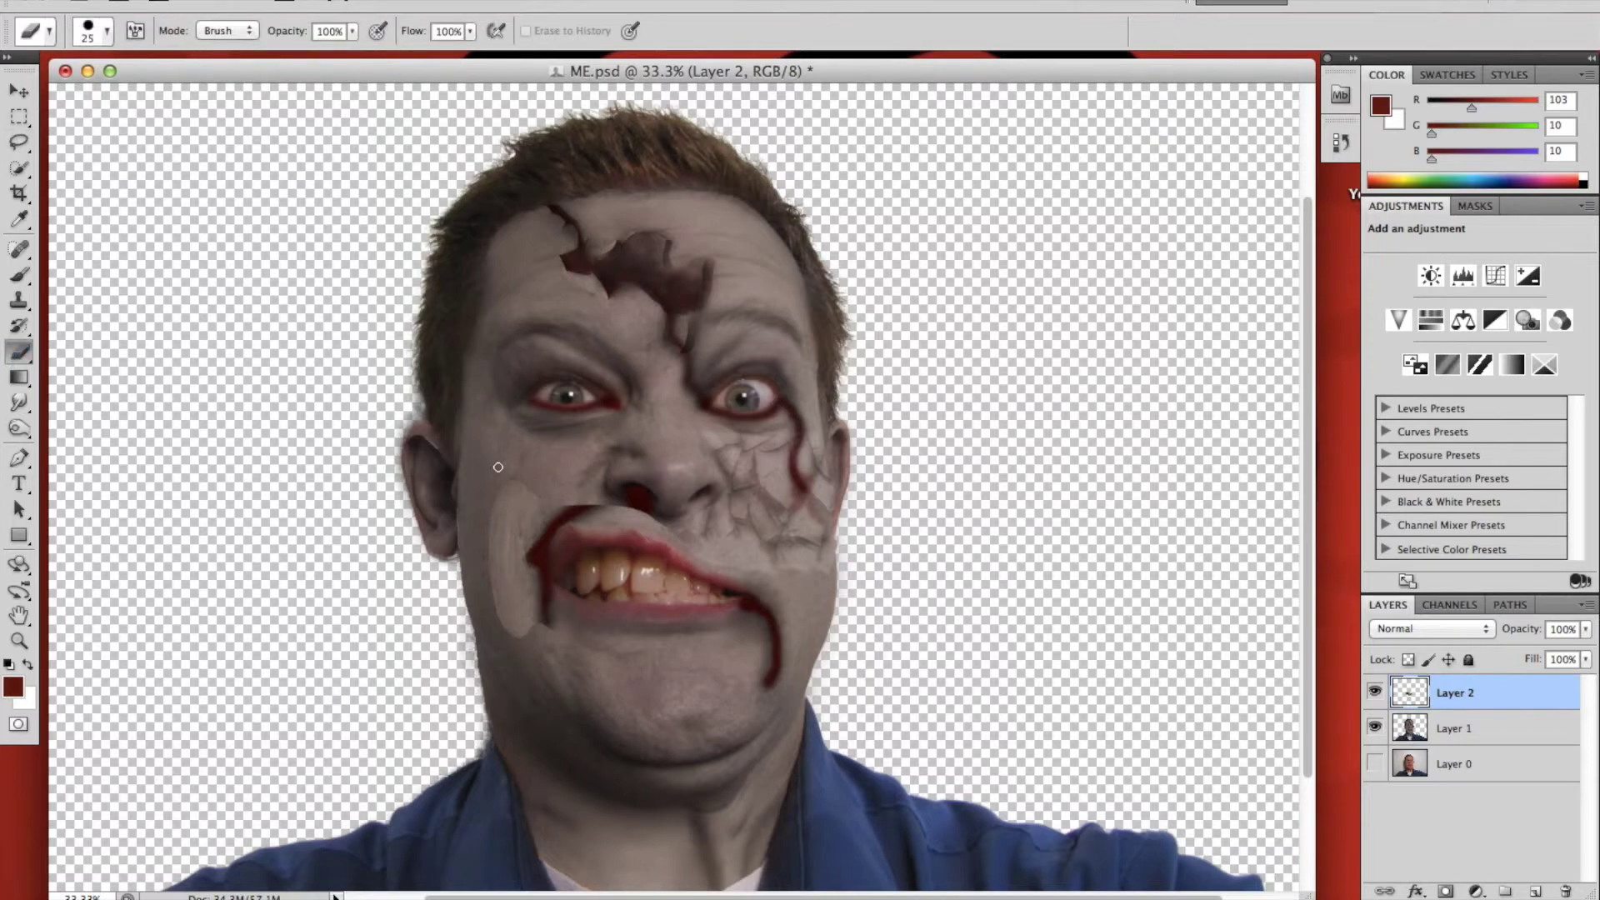
{"action": "left_click", "coordinate": [471, 31]}
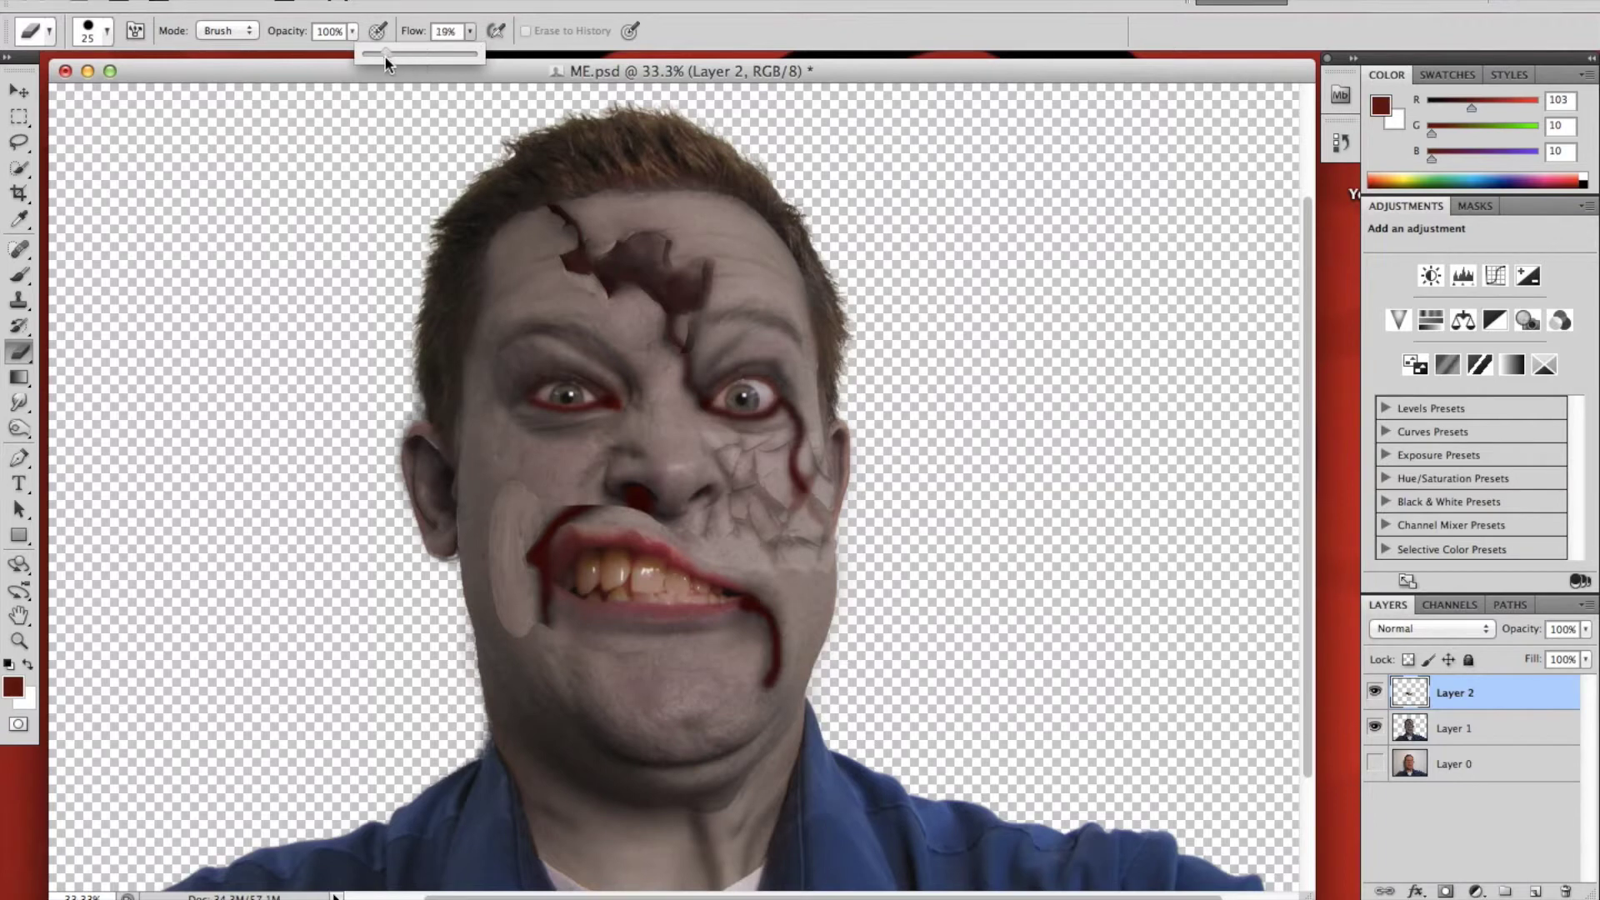
{"action": "left_click_drag", "start_coordinate": [377, 58], "coordinate": [376, 58]}
{"action": "left_click", "coordinate": [351, 30]}
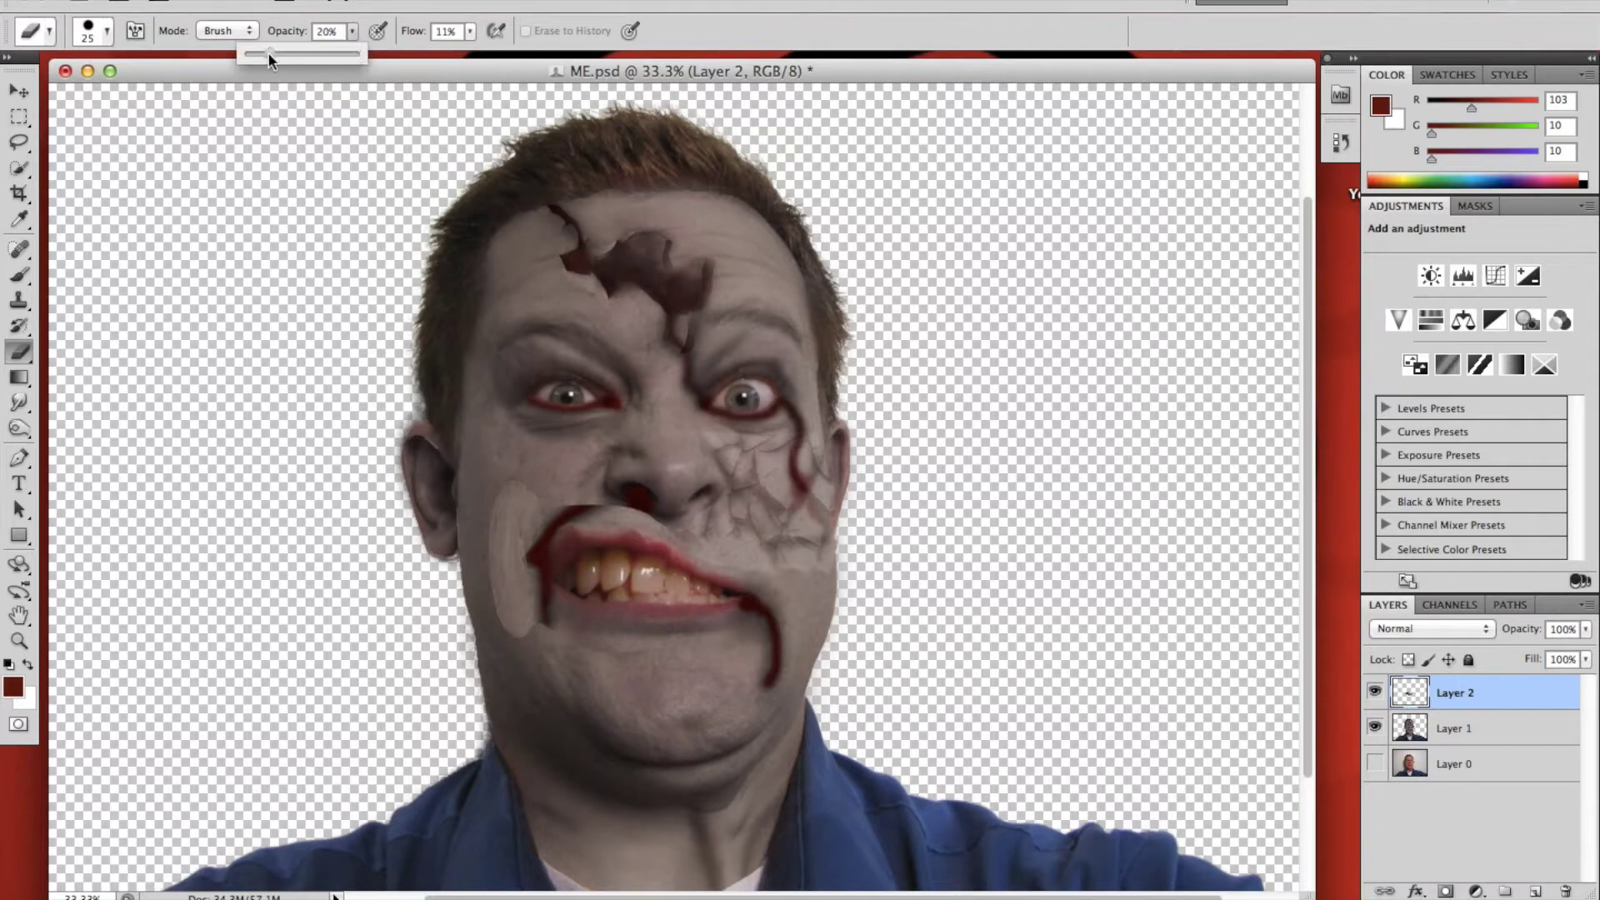
{"action": "left_click_drag", "start_coordinate": [265, 58], "coordinate": [253, 54]}
{"action": "key", "text": "bracketright"}
{"action": "key", "text": "bracketright"}
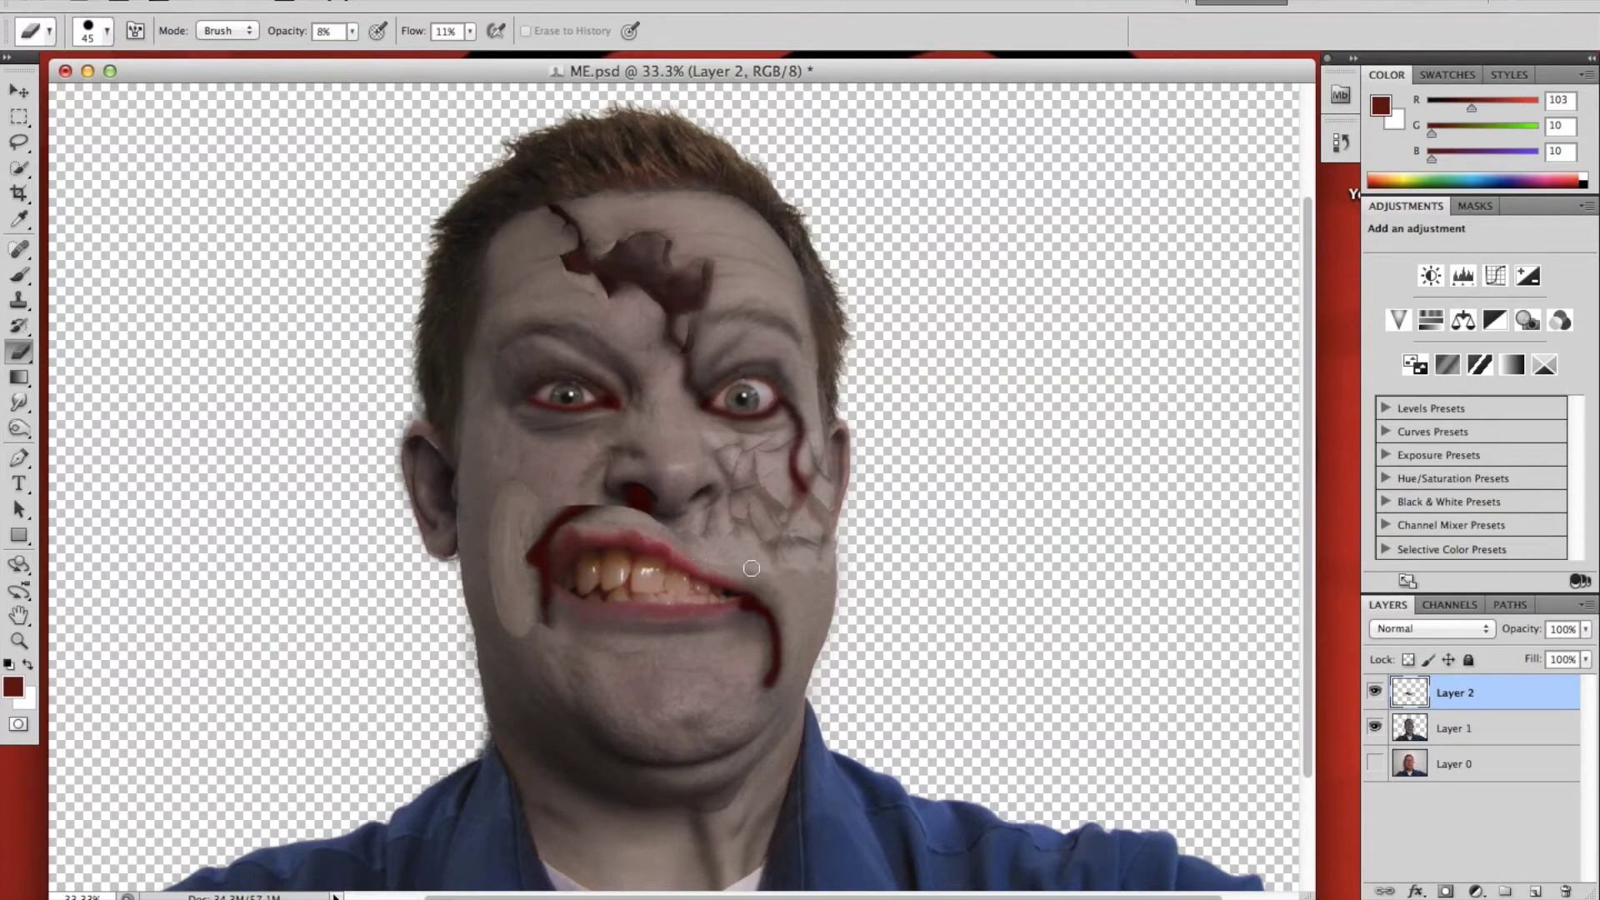
Step: Soften the edges of the warped mouth patch and the skin above the lip using the Blur tool with an enlarged brush
{"action": "left_click", "coordinate": [21, 403]}
{"action": "left_click_drag", "start_coordinate": [24, 403], "coordinate": [81, 405]}
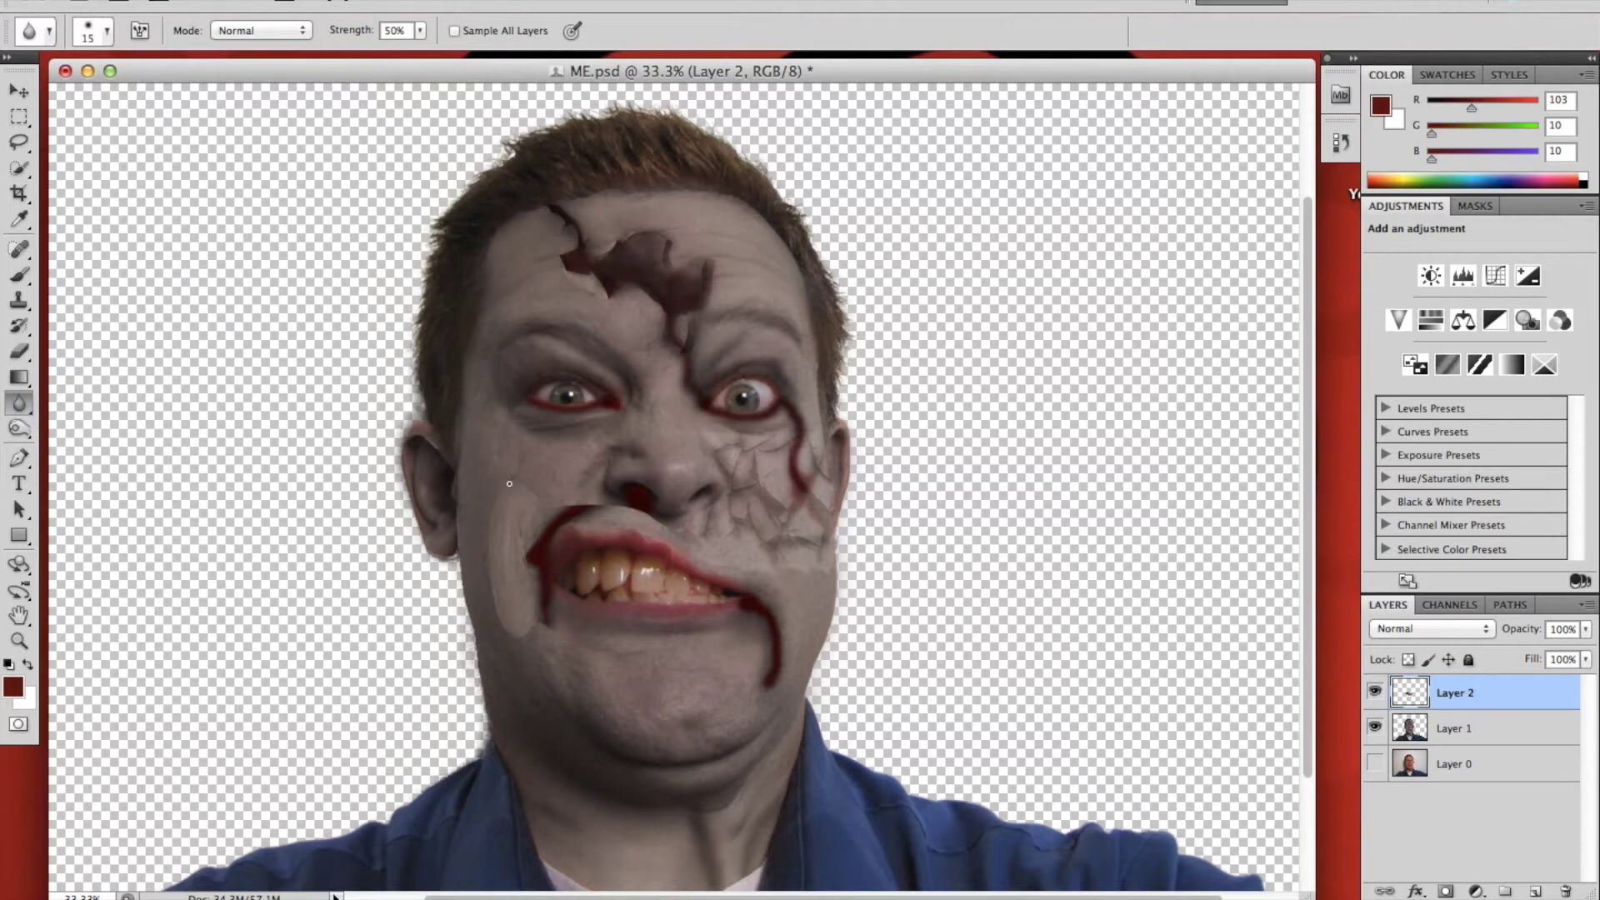
{"action": "key", "text": "bracketright"}
{"action": "key", "text": "bracketright"}
{"action": "key", "text": "bracketright"}
{"action": "key", "text": "bracketright"}
{"action": "key", "text": "bracketright"}
{"action": "key", "text": "bracketright"}
{"action": "mouse_move", "coordinate": [581, 512]}
{"action": "left_mouse_down"}
{"action": "mouse_move", "coordinate": [510, 494]}
{"action": "mouse_move", "coordinate": [493, 537]}
{"action": "mouse_move", "coordinate": [512, 482]}
{"action": "mouse_move", "coordinate": [492, 526]}
{"action": "mouse_move", "coordinate": [492, 603]}
{"action": "mouse_move", "coordinate": [517, 648]}
{"action": "mouse_move", "coordinate": [544, 611]}
{"action": "mouse_move", "coordinate": [510, 658]}
{"action": "mouse_move", "coordinate": [560, 629]}
{"action": "left_mouse_up"}
{"action": "mouse_move", "coordinate": [695, 541]}
{"action": "left_mouse_down"}
{"action": "mouse_move", "coordinate": [662, 536]}
{"action": "mouse_move", "coordinate": [695, 543]}
{"action": "mouse_move", "coordinate": [657, 536]}
{"action": "mouse_move", "coordinate": [681, 521]}
{"action": "mouse_move", "coordinate": [692, 530]}
{"action": "left_mouse_up"}
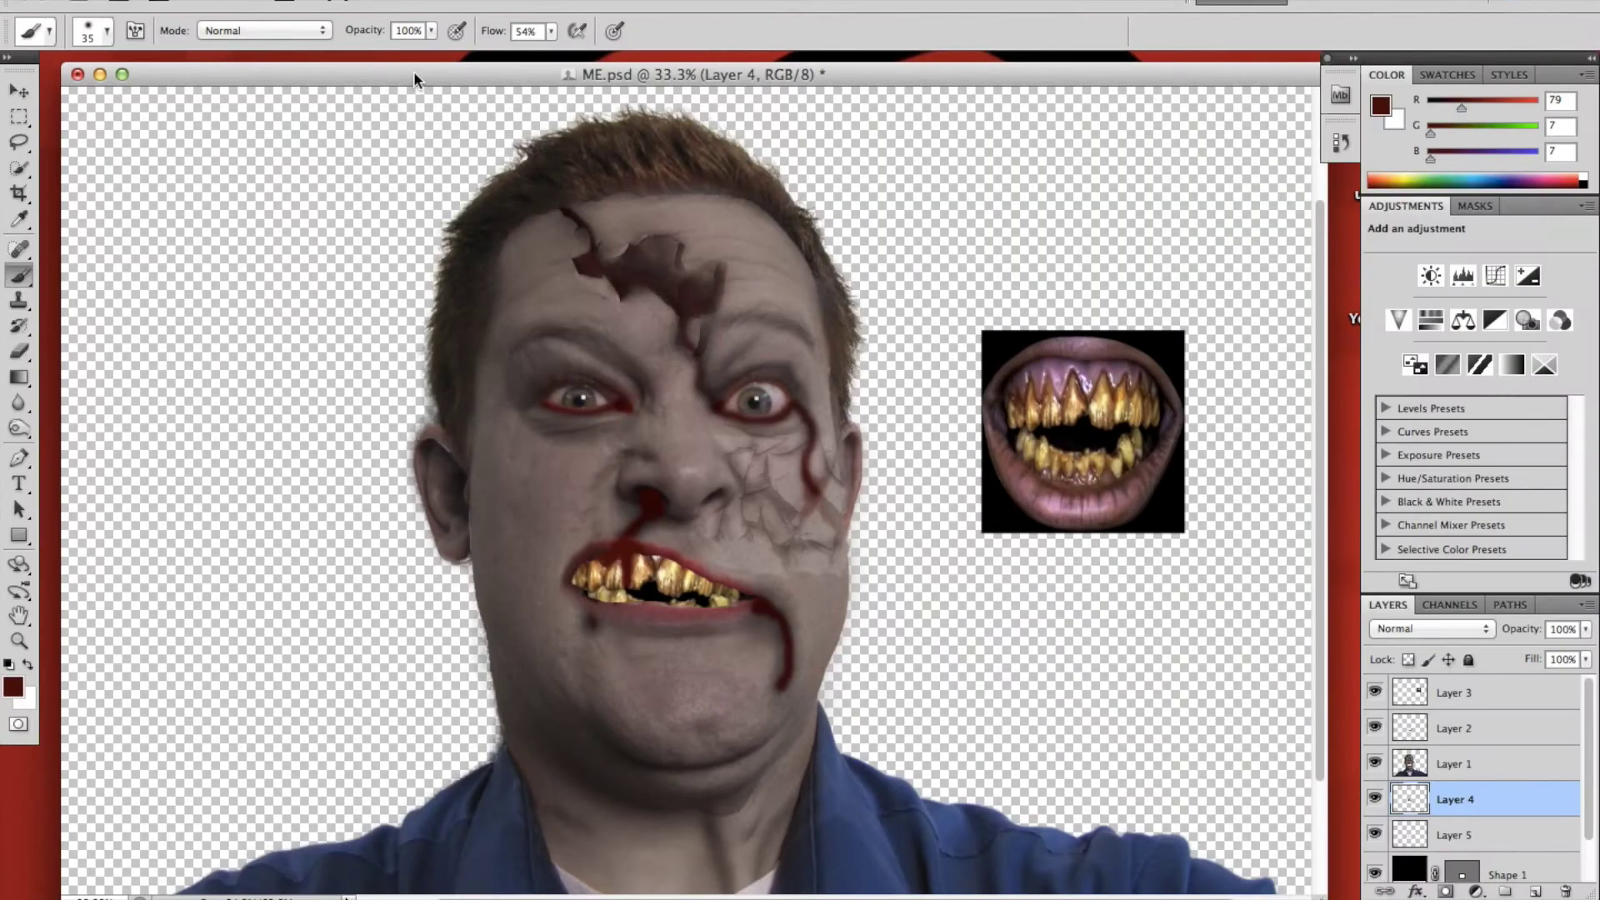
Step: Hide Layer 3, which holds the reference picture of the gold-toothed mouth
{"action": "left_click_drag", "start_coordinate": [413, 72], "coordinate": [412, 63]}
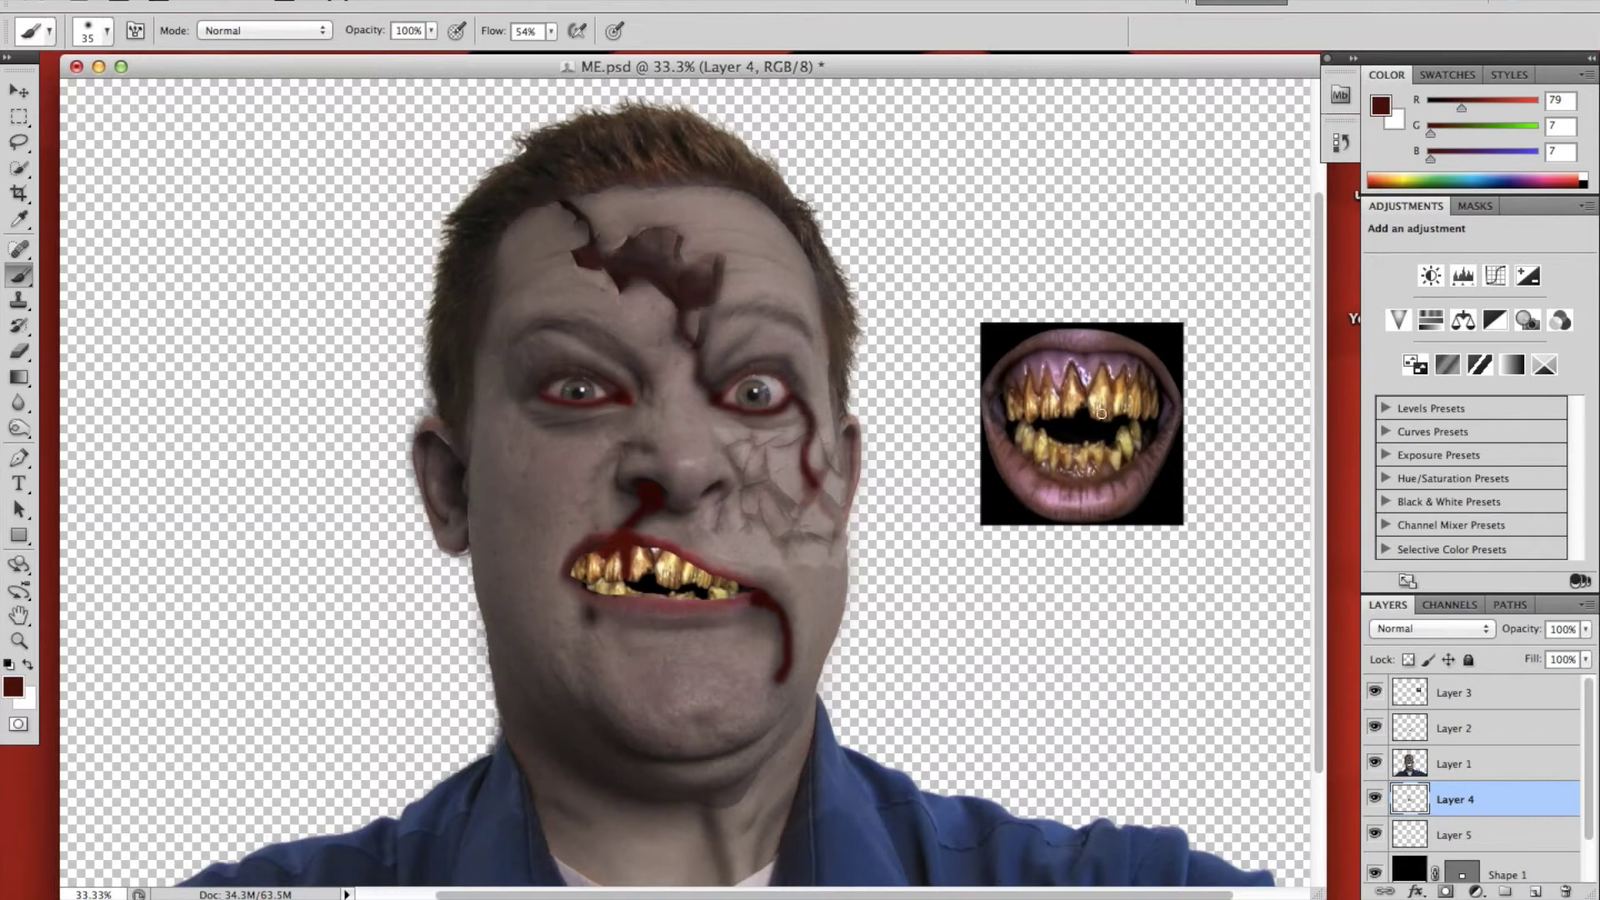
{"action": "left_click", "coordinate": [1375, 695]}
{"action": "left_click", "coordinate": [1375, 694]}
{"action": "left_click", "coordinate": [1374, 692]}
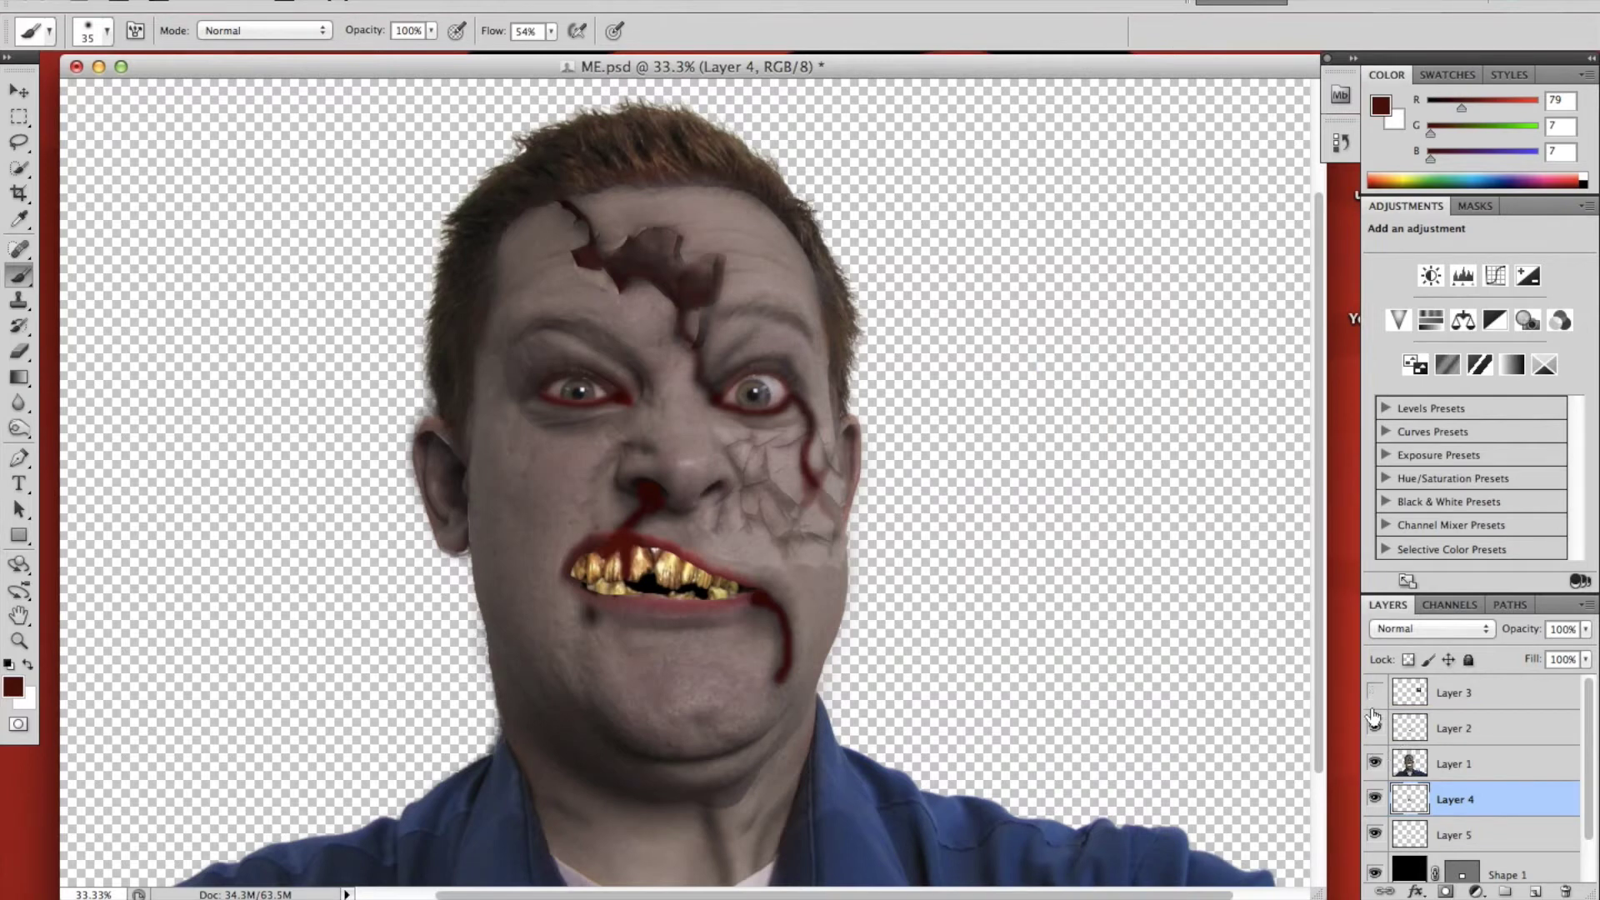
Step: Toggle the visibility of the upper teeth on Layer 4 for comparison, leaving them shown, and hide the lower teeth on Layer 5
{"action": "left_click", "coordinate": [1374, 800]}
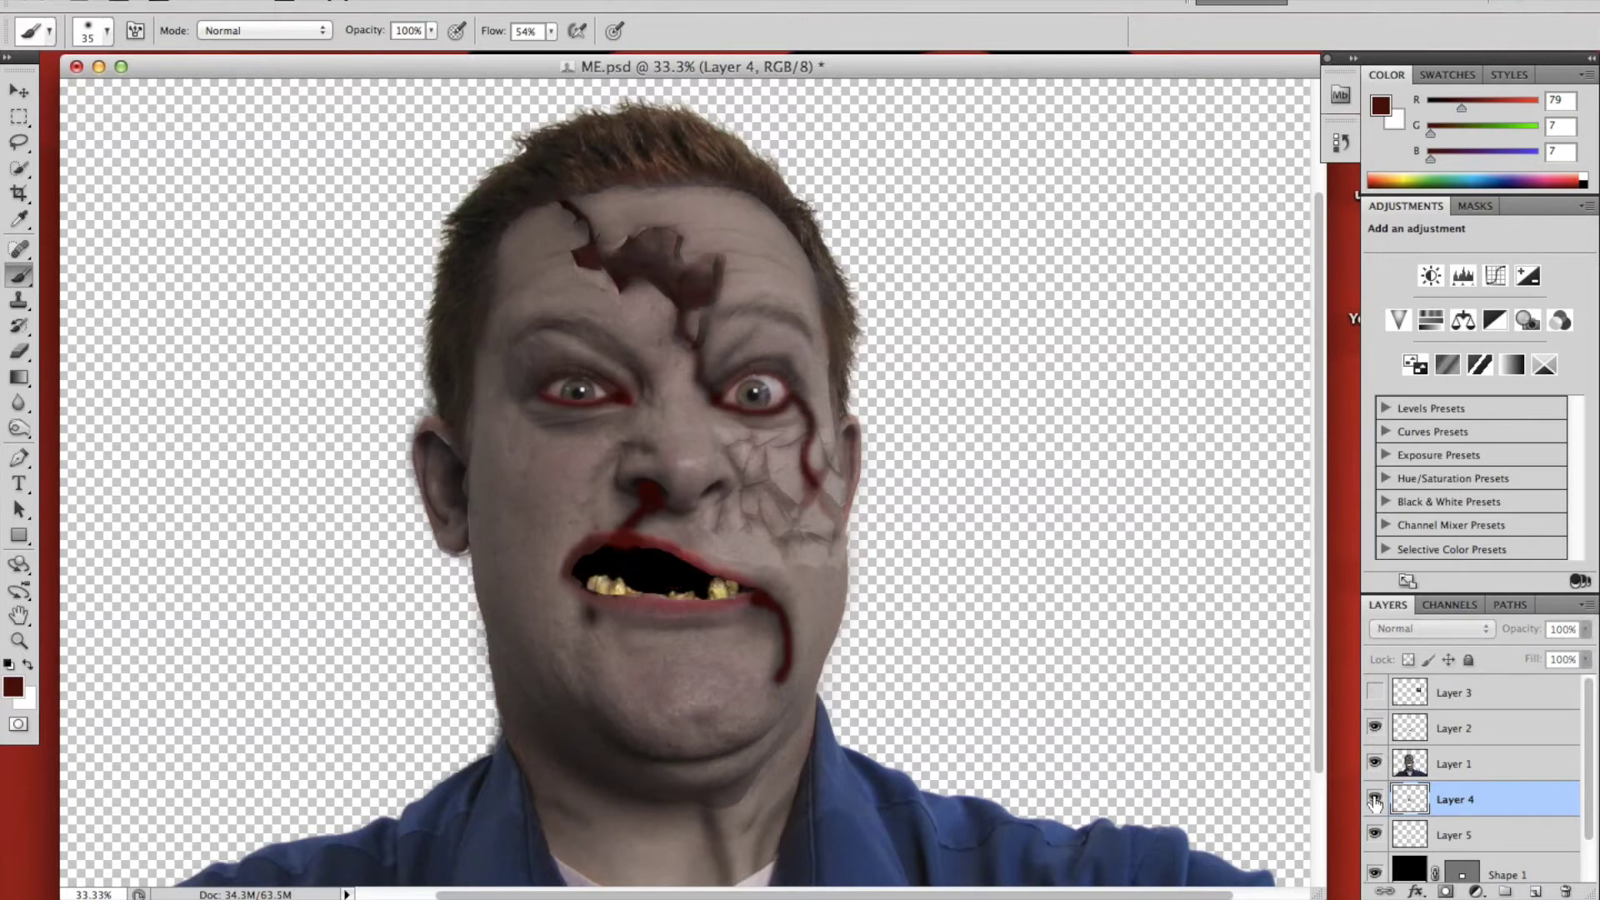
{"action": "left_click", "coordinate": [1375, 800]}
{"action": "left_click", "coordinate": [1375, 800]}
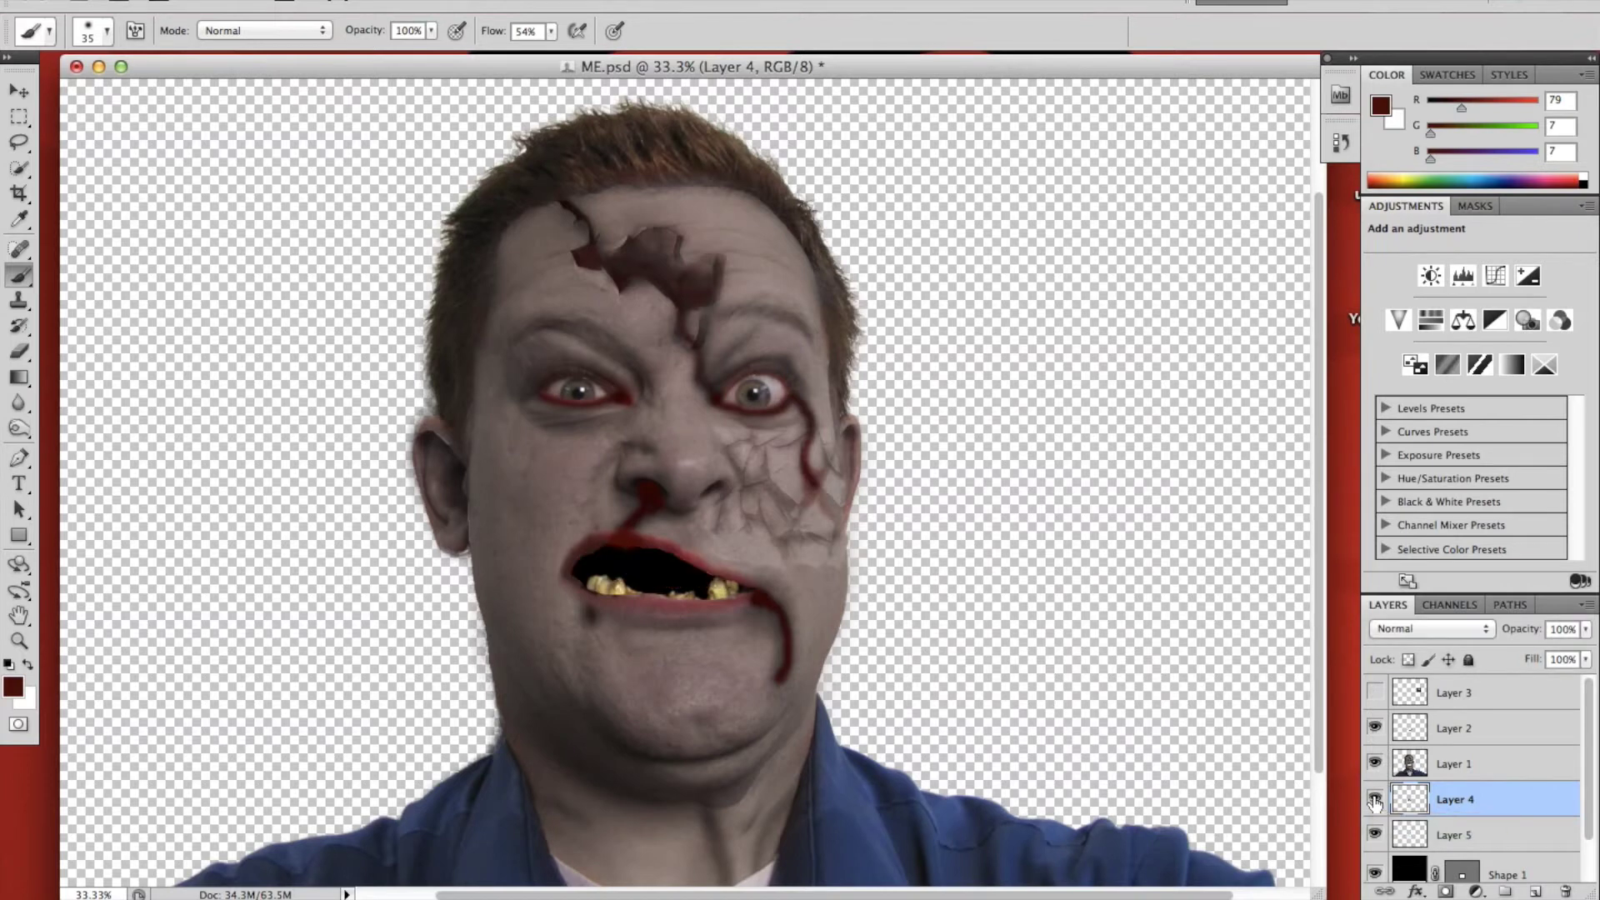
{"action": "left_click", "coordinate": [1375, 800]}
{"action": "left_click", "coordinate": [1375, 835]}
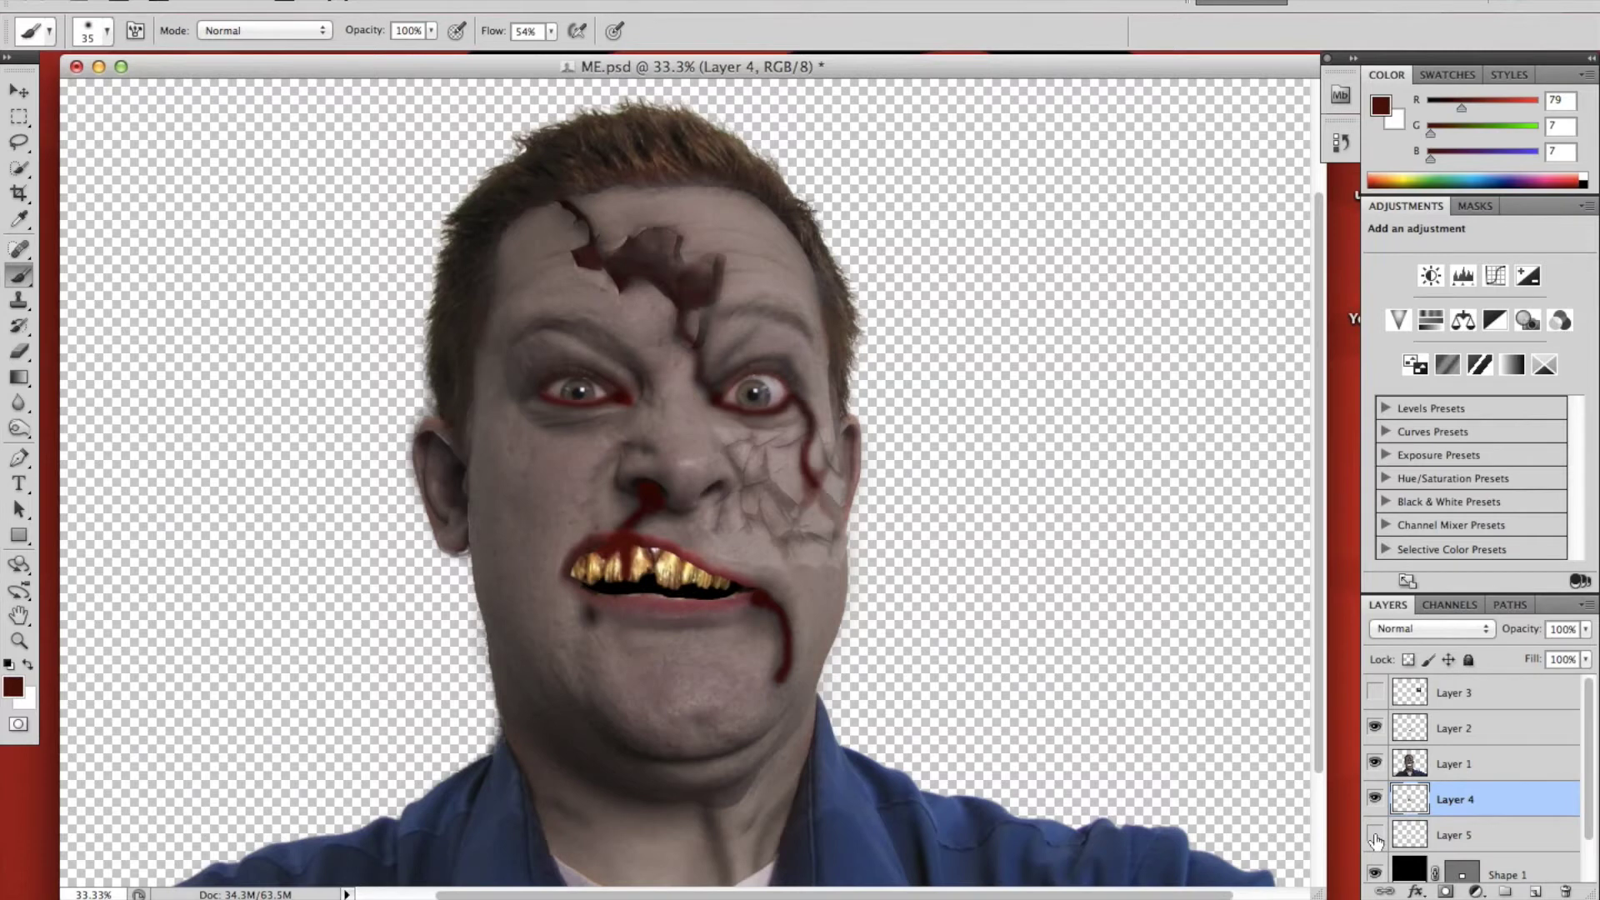
Step: Show the lower teeth on Layer 5, and toggle the black Shape 1 layer off and on for comparison
{"action": "left_click", "coordinate": [1375, 834]}
{"action": "left_click", "coordinate": [1375, 837]}
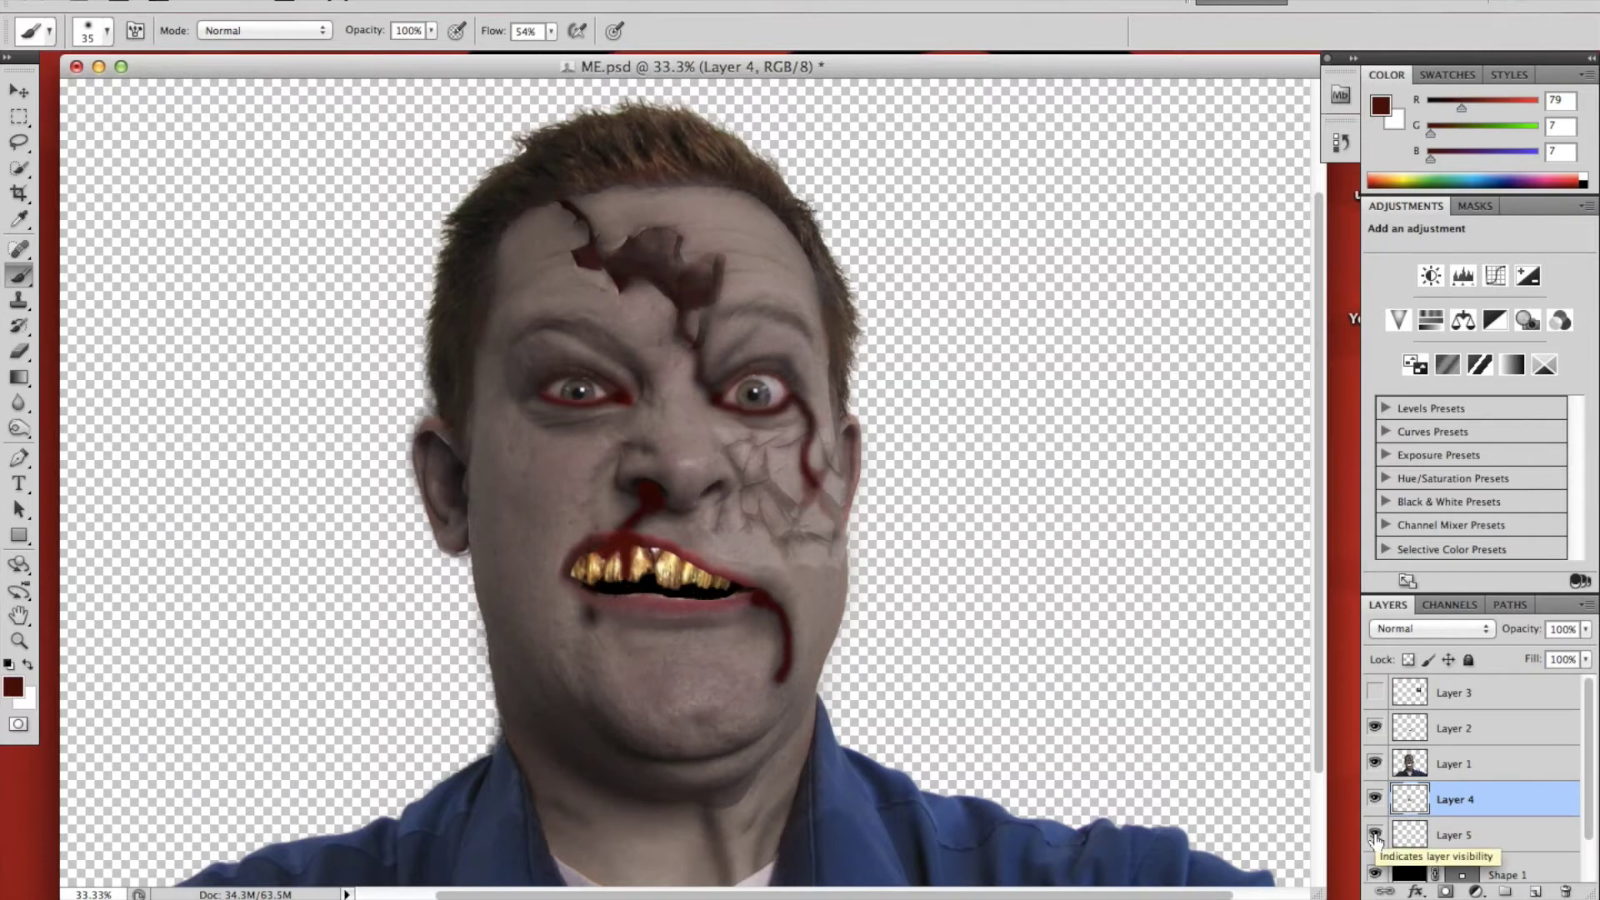
{"action": "left_click", "coordinate": [1375, 836]}
{"action": "scroll", "coordinate": [1589, 744], "scroll_direction": "down", "scroll_amount": 2}
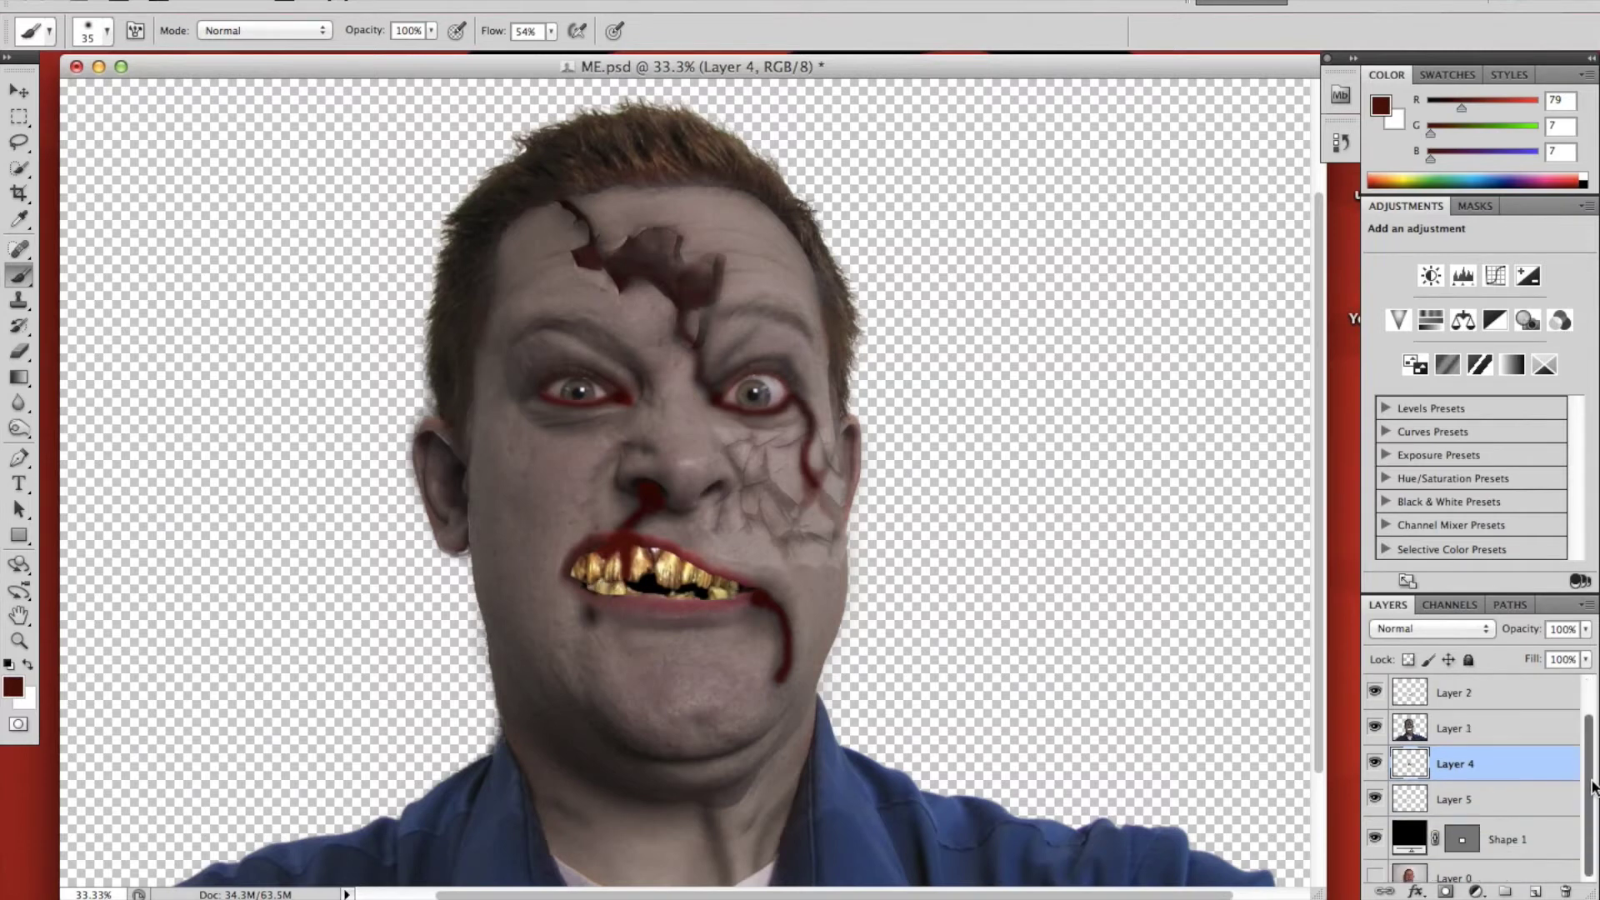
{"action": "left_click", "coordinate": [1374, 826]}
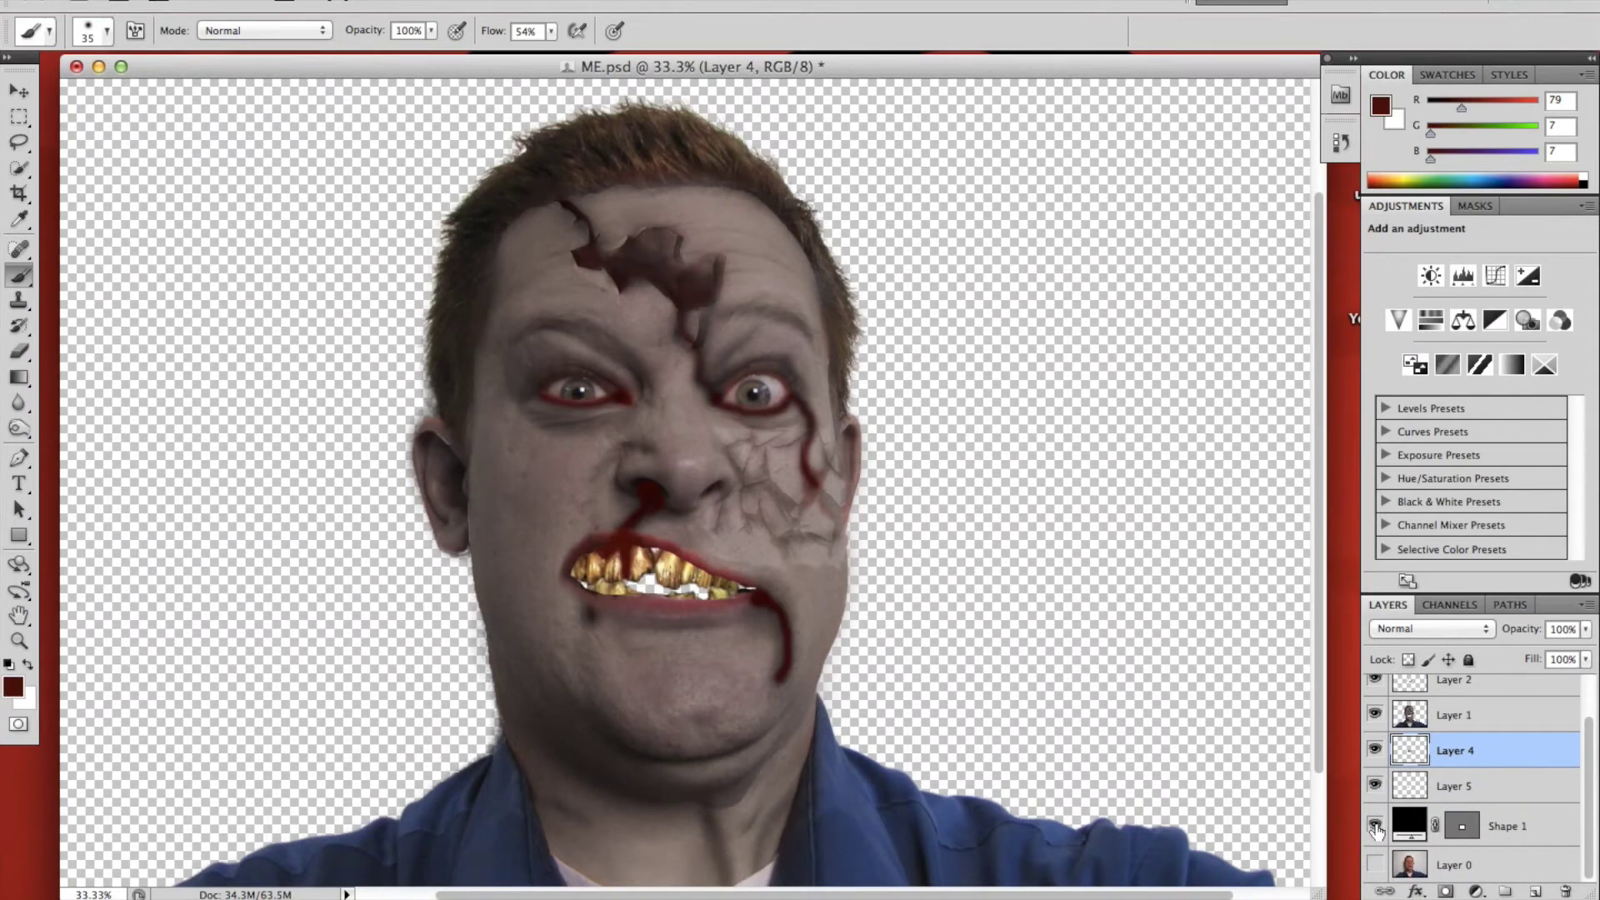
{"action": "left_click", "coordinate": [1375, 827]}
Step: Inspect the mouth parts by temporarily hiding Layer 1 and the teeth on Layers 4 and 5, leaving all three shown
{"action": "left_click", "coordinate": [1375, 715]}
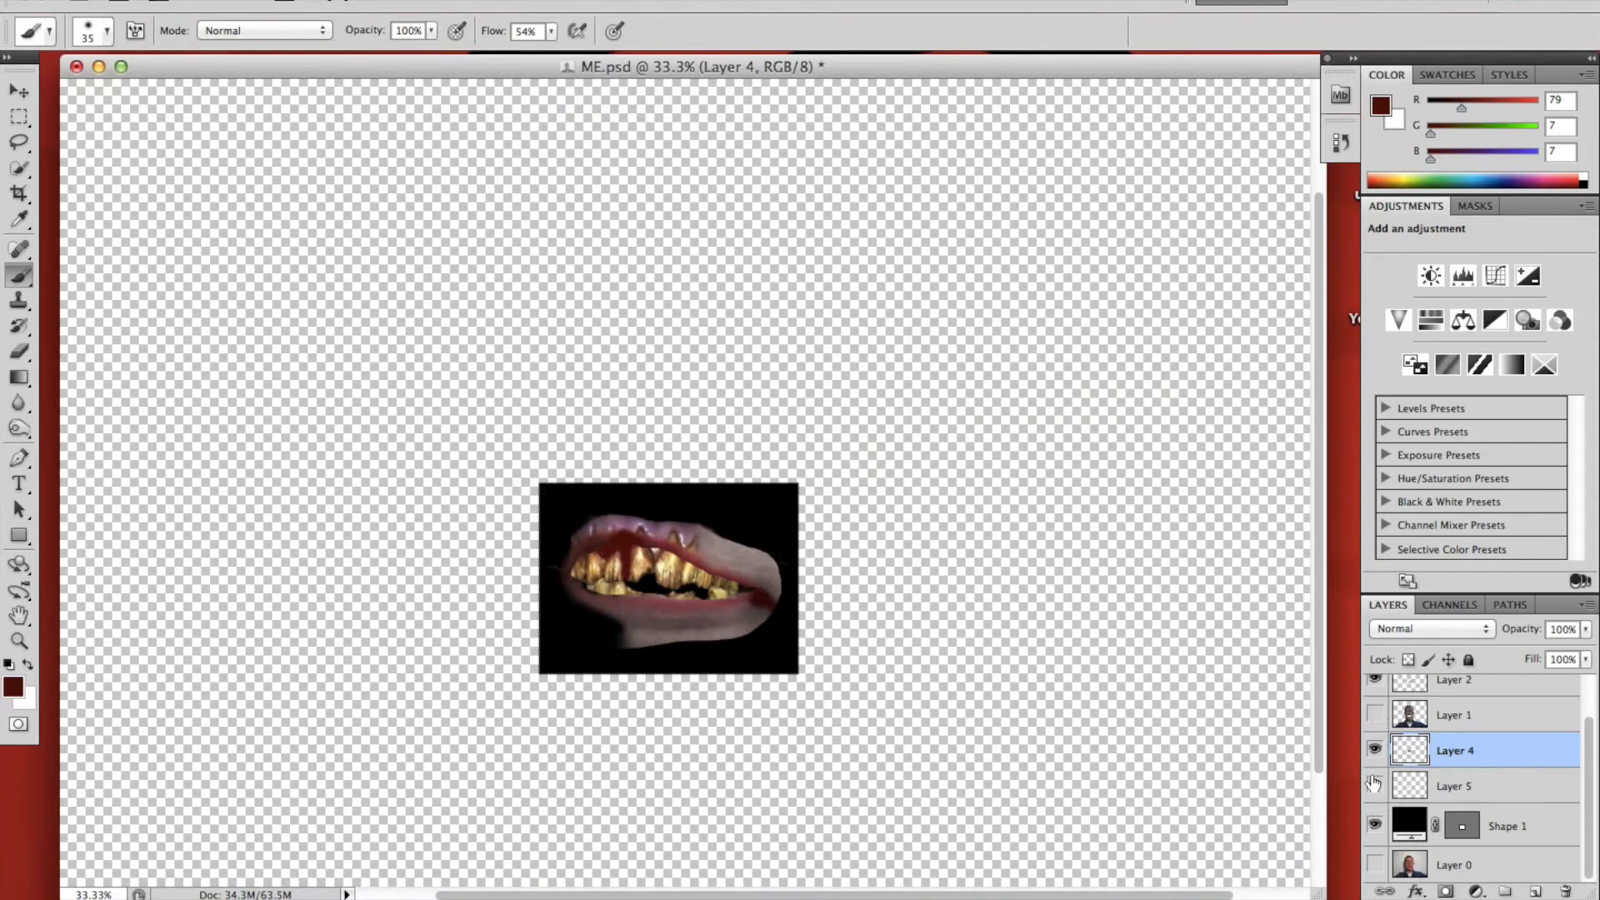
{"action": "left_click", "coordinate": [1375, 749]}
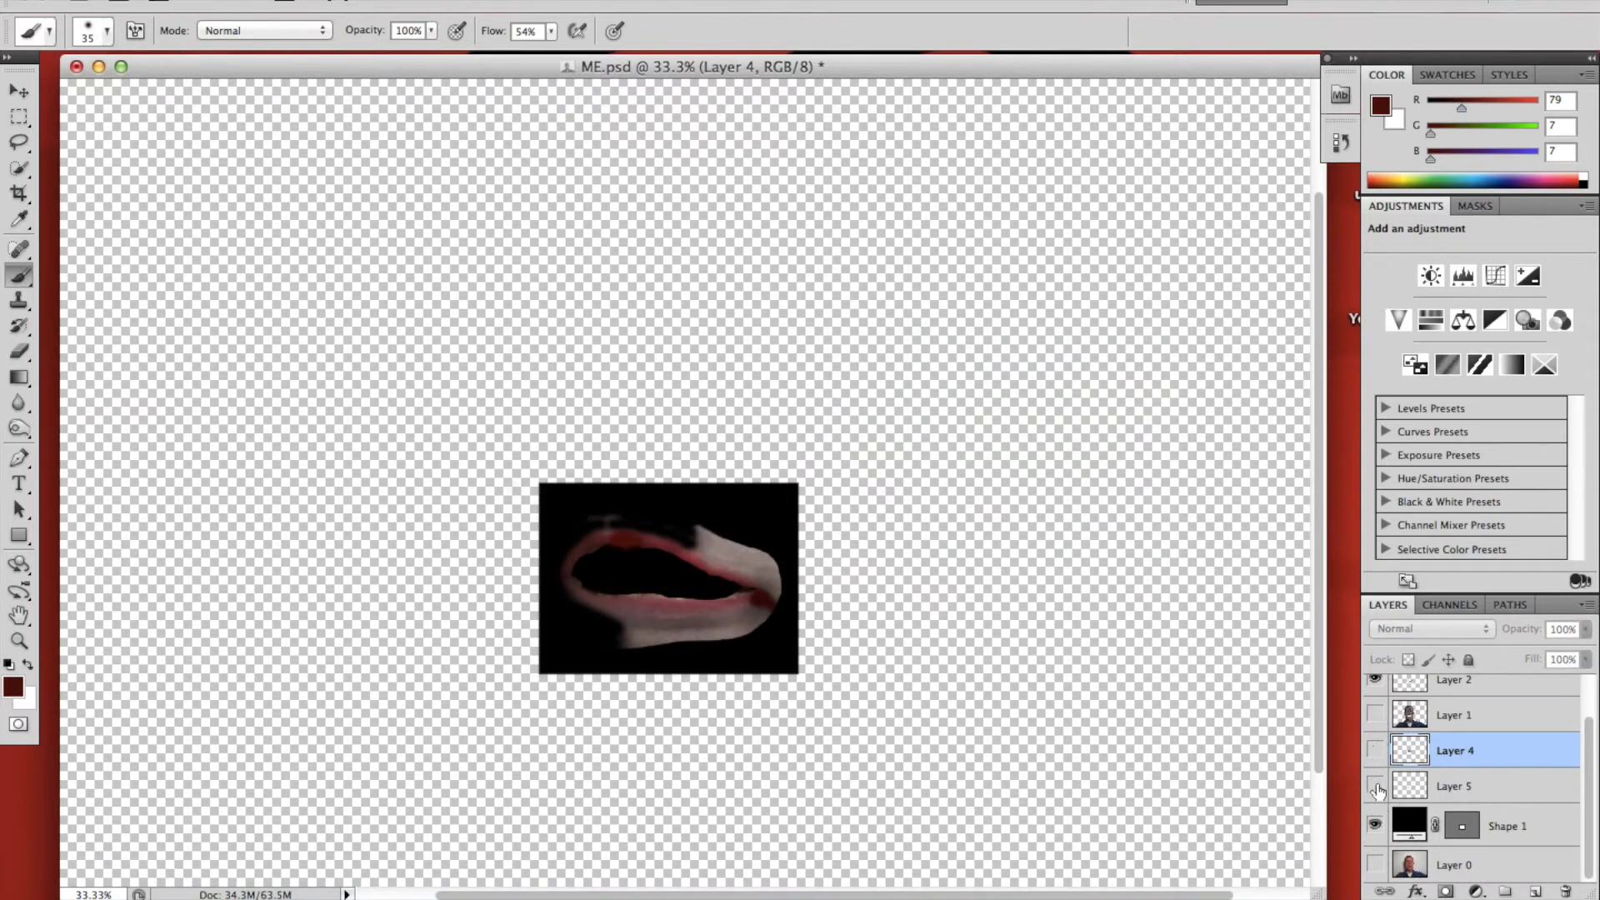
{"action": "left_click", "coordinate": [1375, 749]}
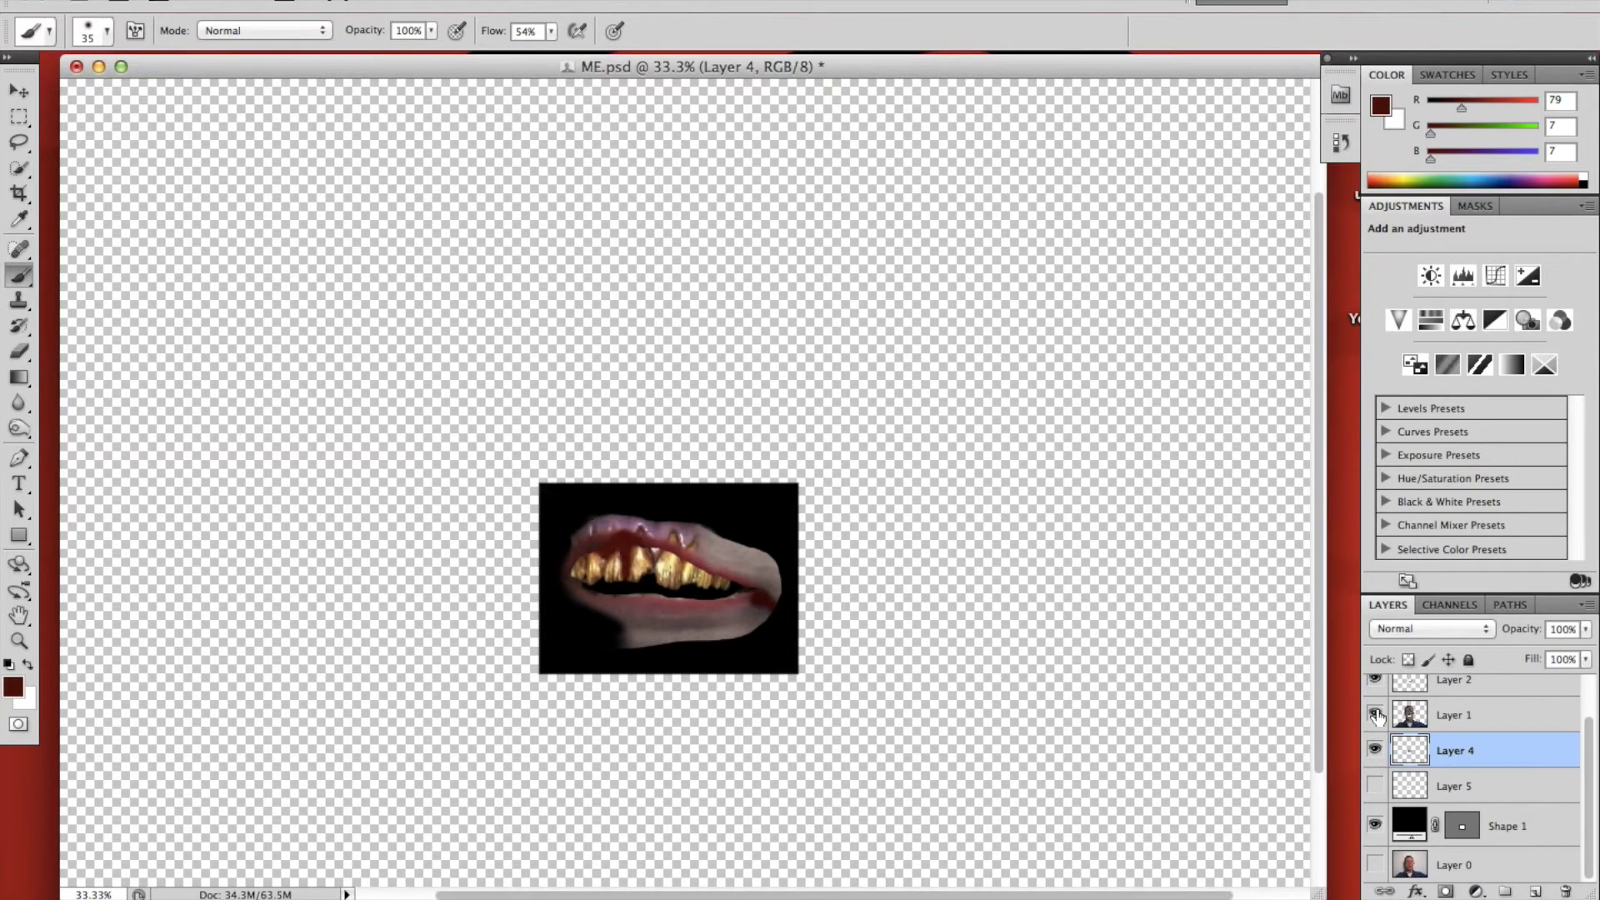
{"action": "left_click", "coordinate": [1375, 715]}
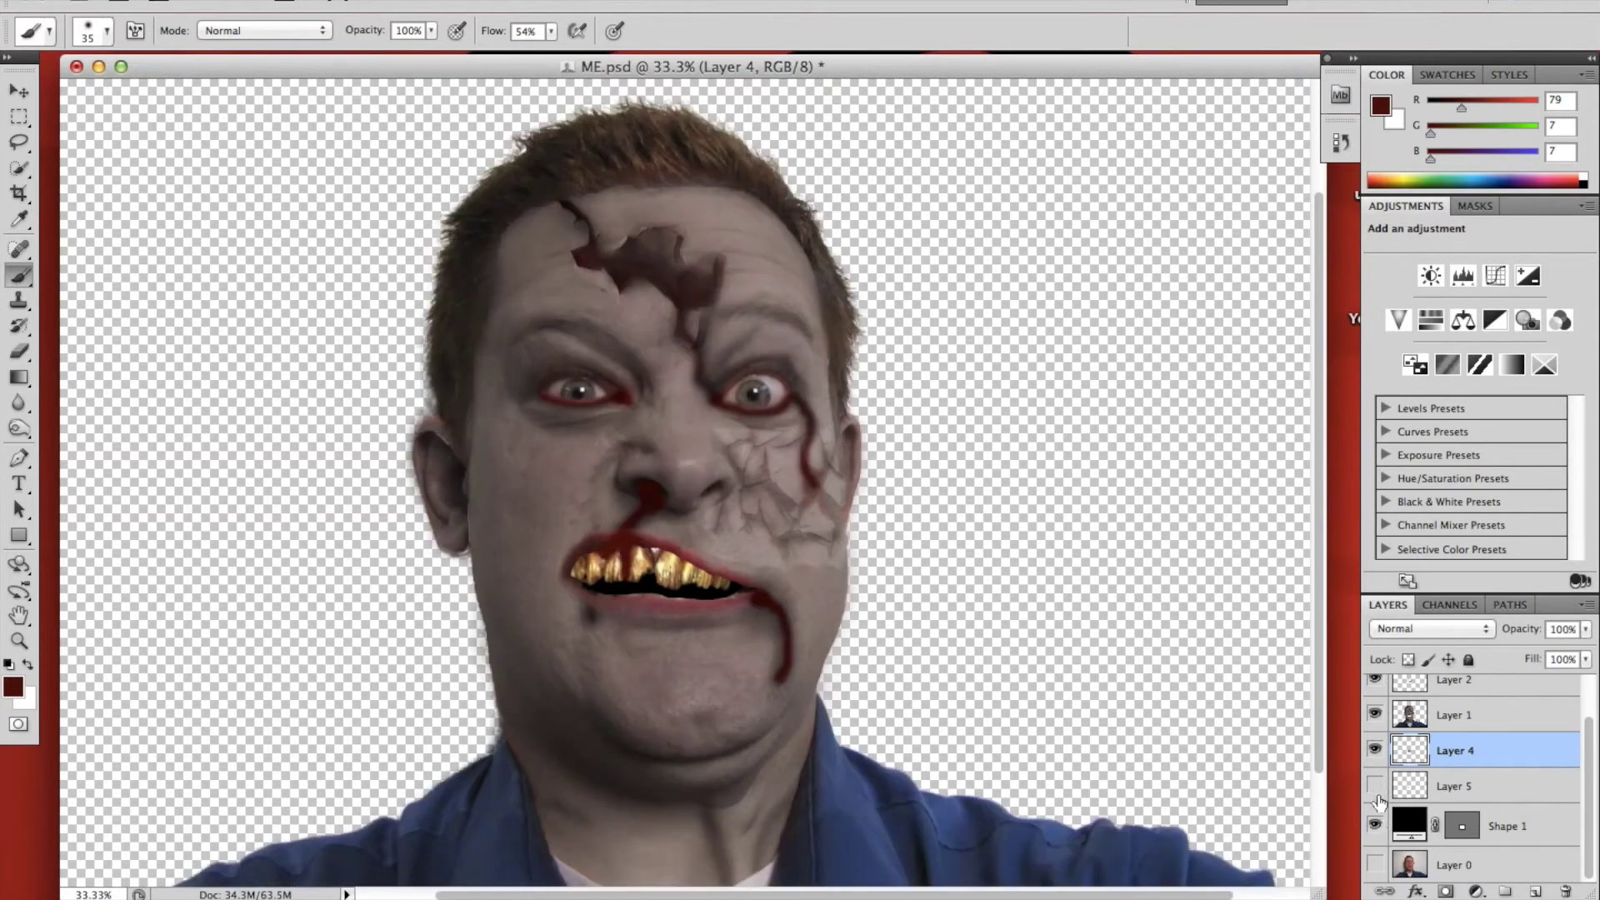
{"action": "left_click", "coordinate": [1371, 786]}
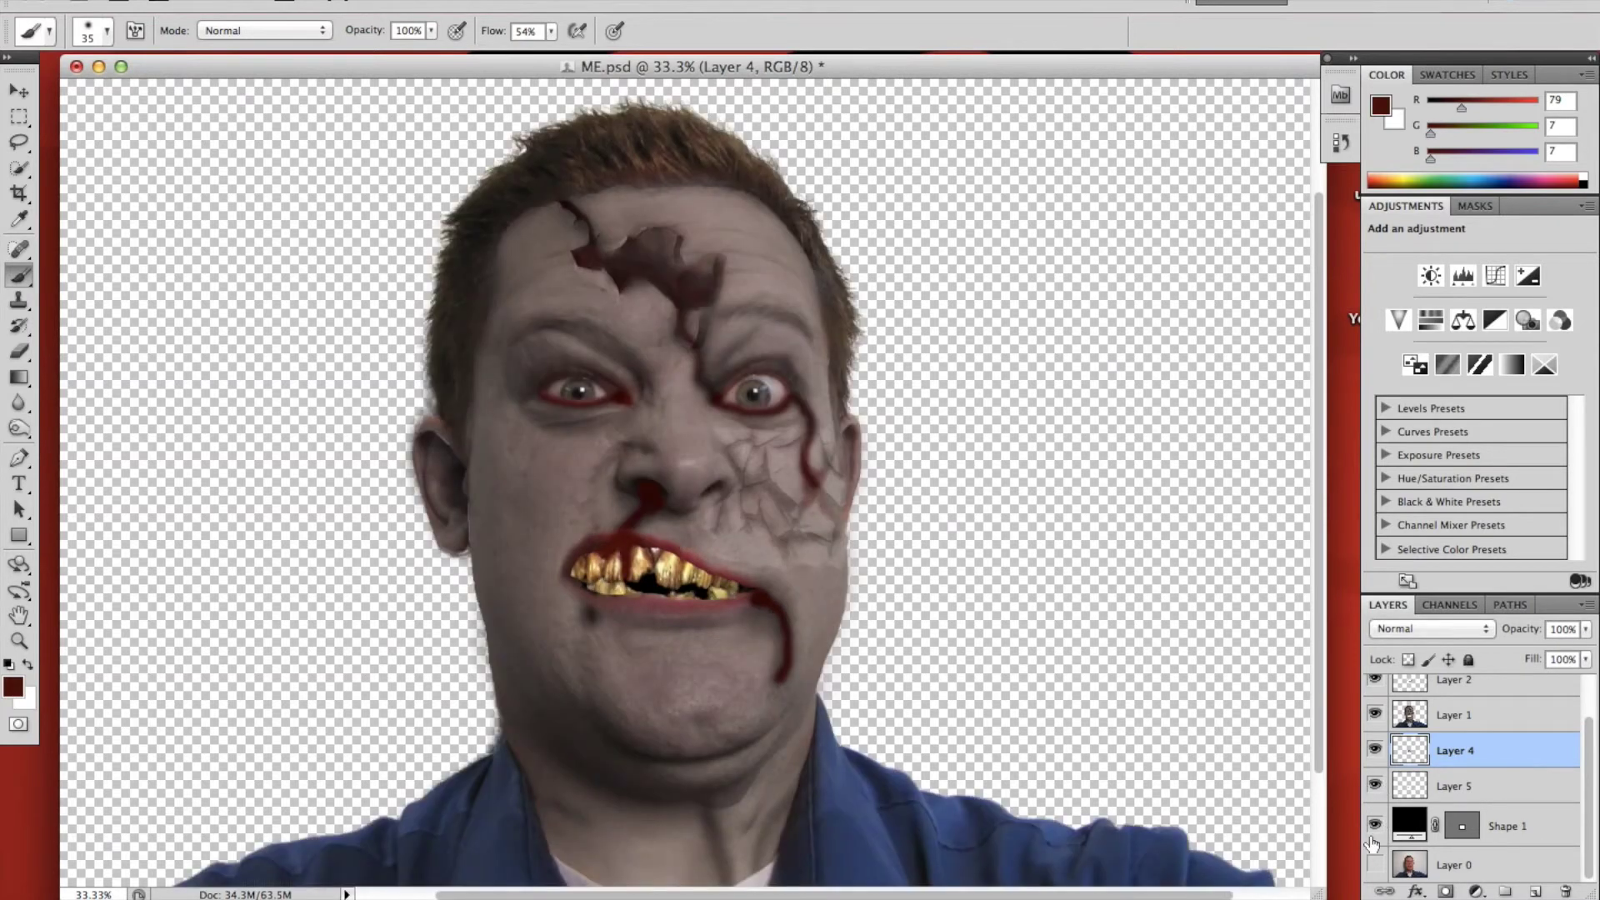
{"action": "mouse_move", "coordinate": [1591, 778]}
{"action": "left_mouse_down"}
{"action": "mouse_move", "coordinate": [1591, 738]}
{"action": "mouse_move", "coordinate": [1582, 783]}
{"action": "left_mouse_up"}
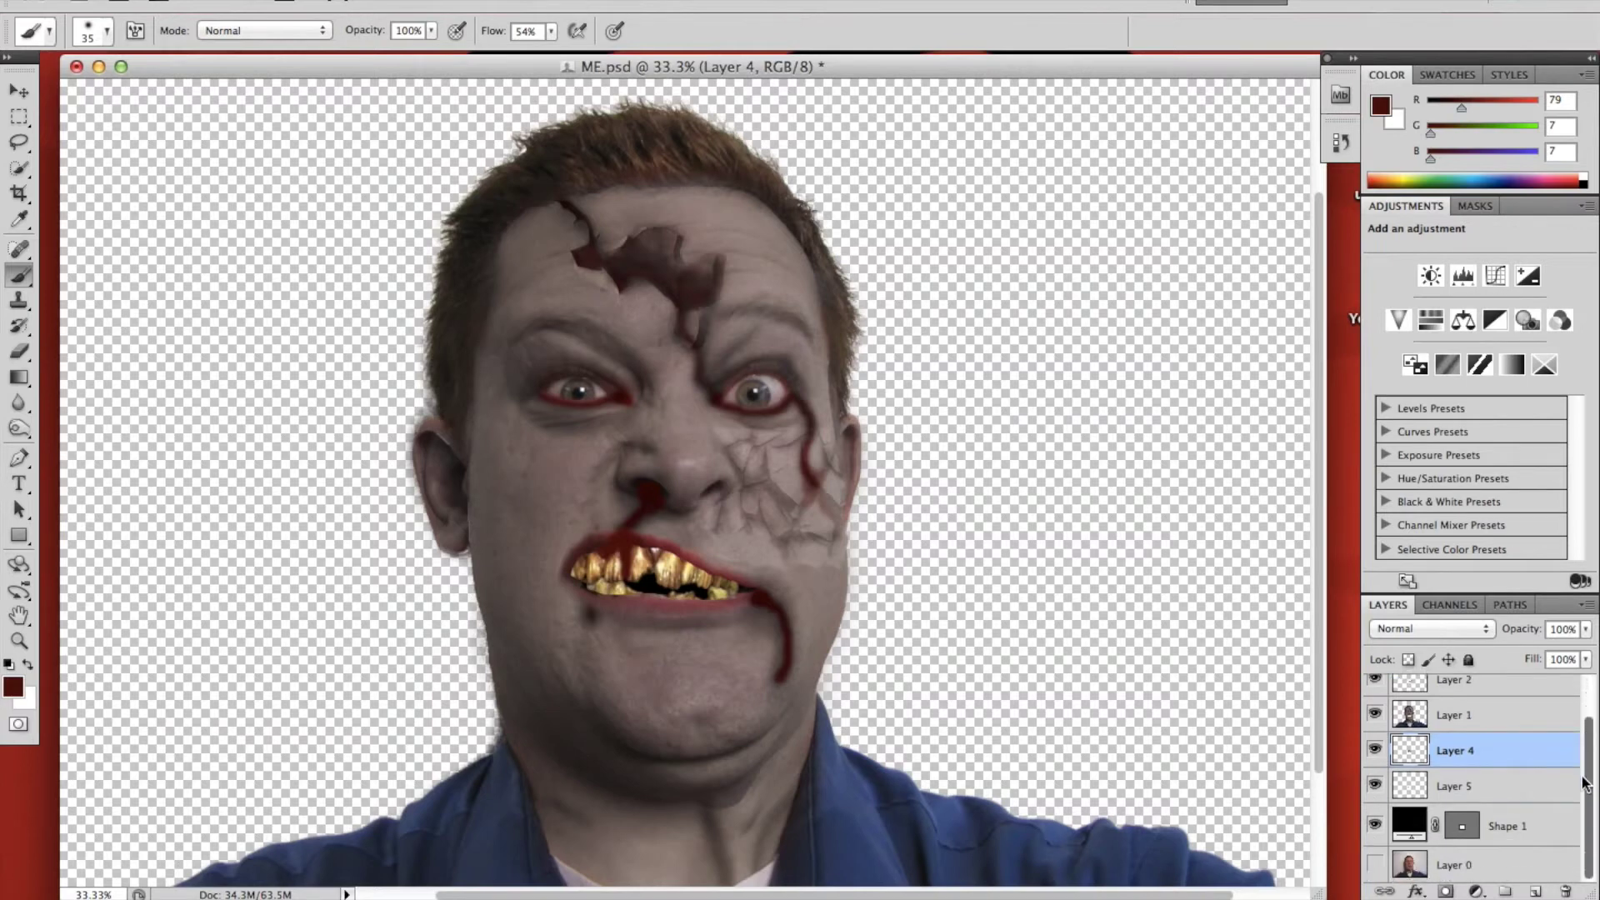
Step: Merge all layers from Shape 1 up to Layer 2 into a single layer
{"action": "left_click", "coordinate": [1524, 833]}
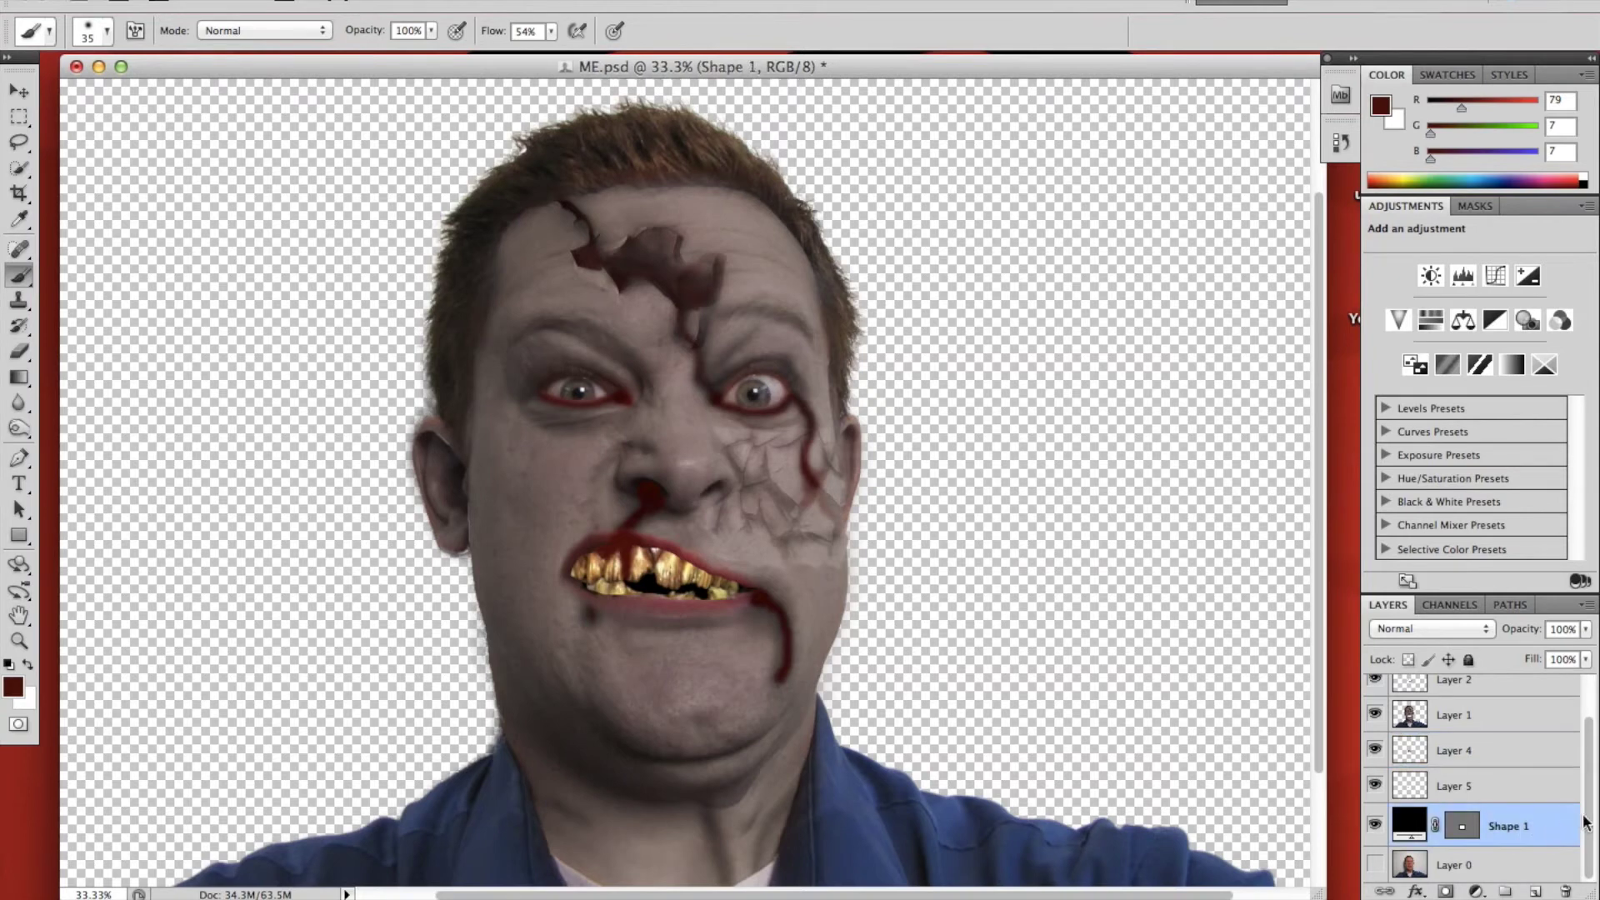
{"action": "left_click_drag", "start_coordinate": [1591, 817], "coordinate": [1591, 804]}
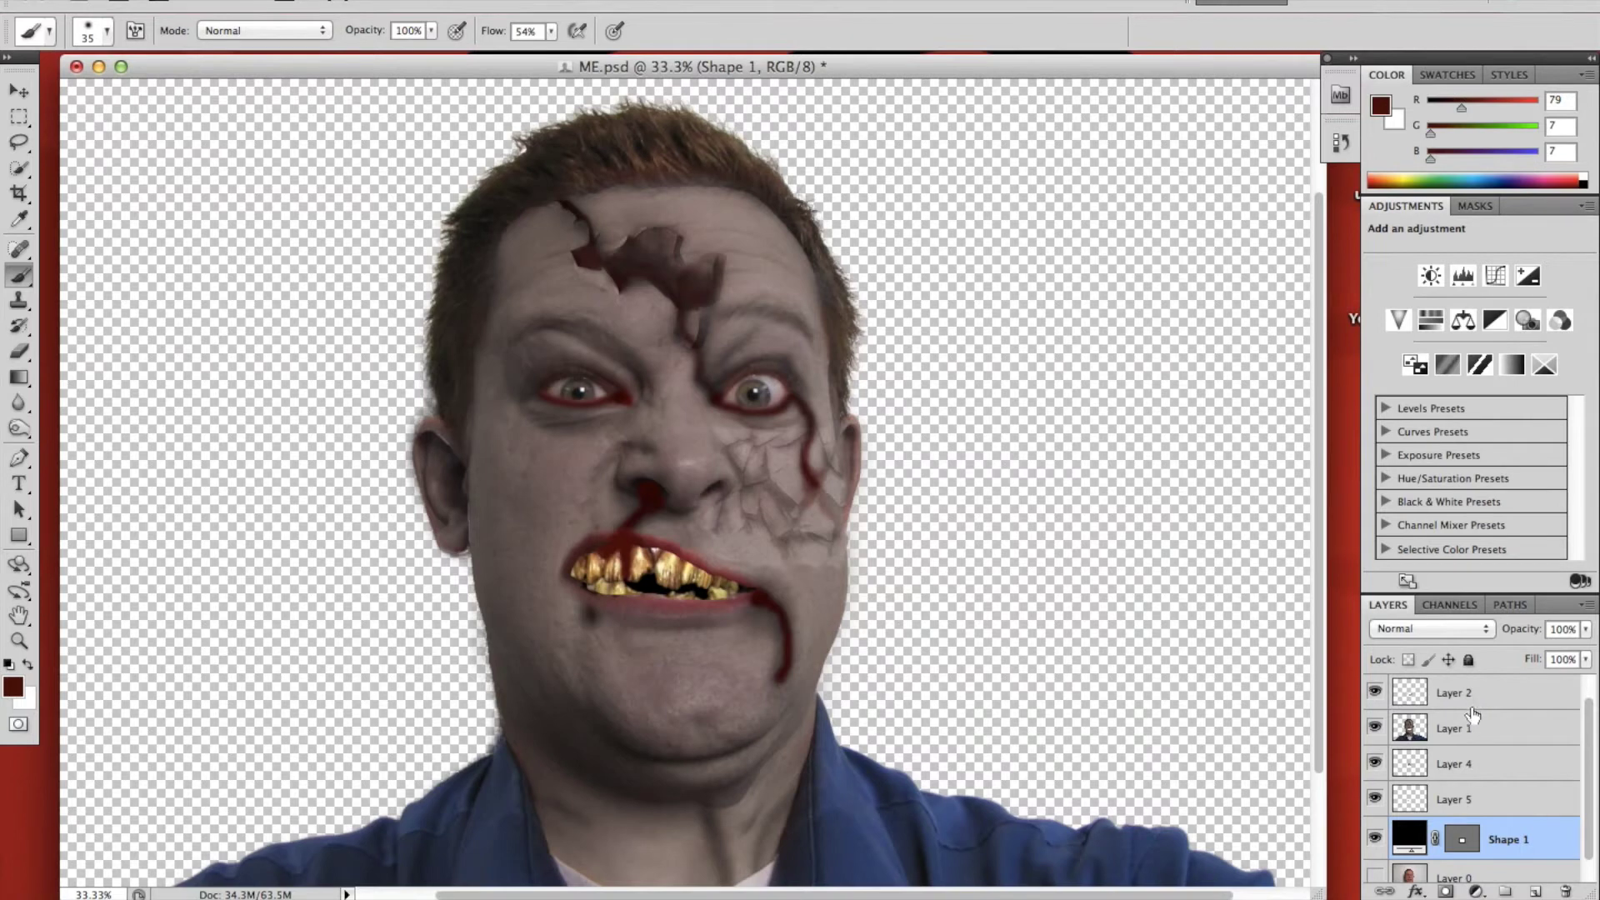
{"action": "left_click", "coordinate": [1374, 692]}
{"action": "left_click", "coordinate": [1374, 692]}
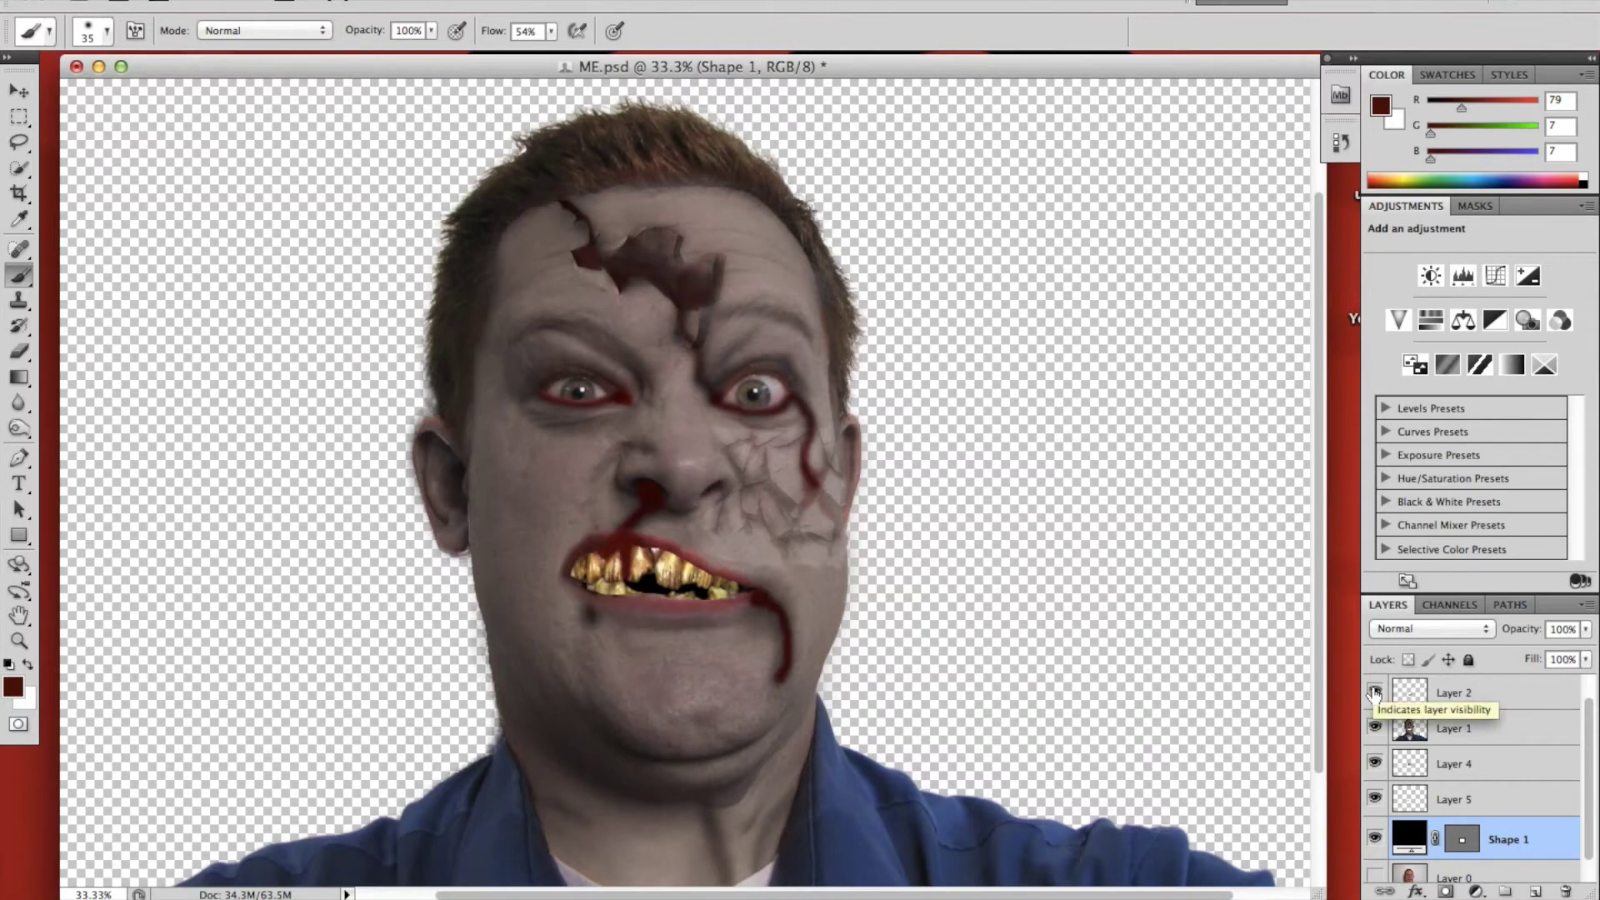
{"action": "scroll", "coordinate": [1591, 708], "scroll_direction": "up", "scroll_amount": 1}
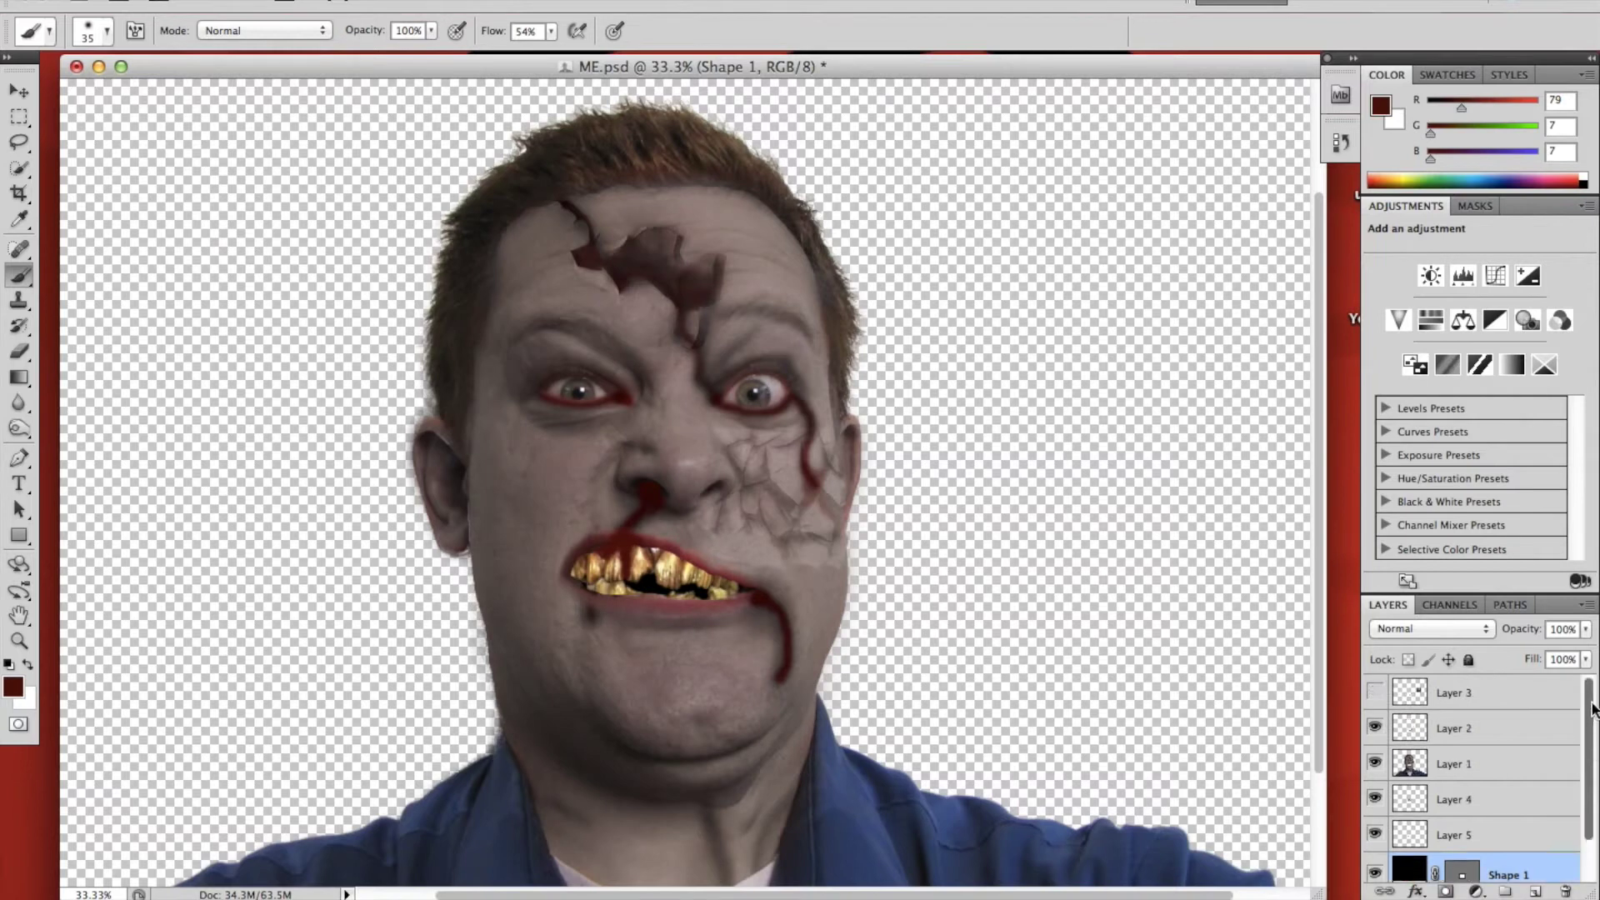
{"action": "left_click", "coordinate": [1509, 736], "text": "shift"}
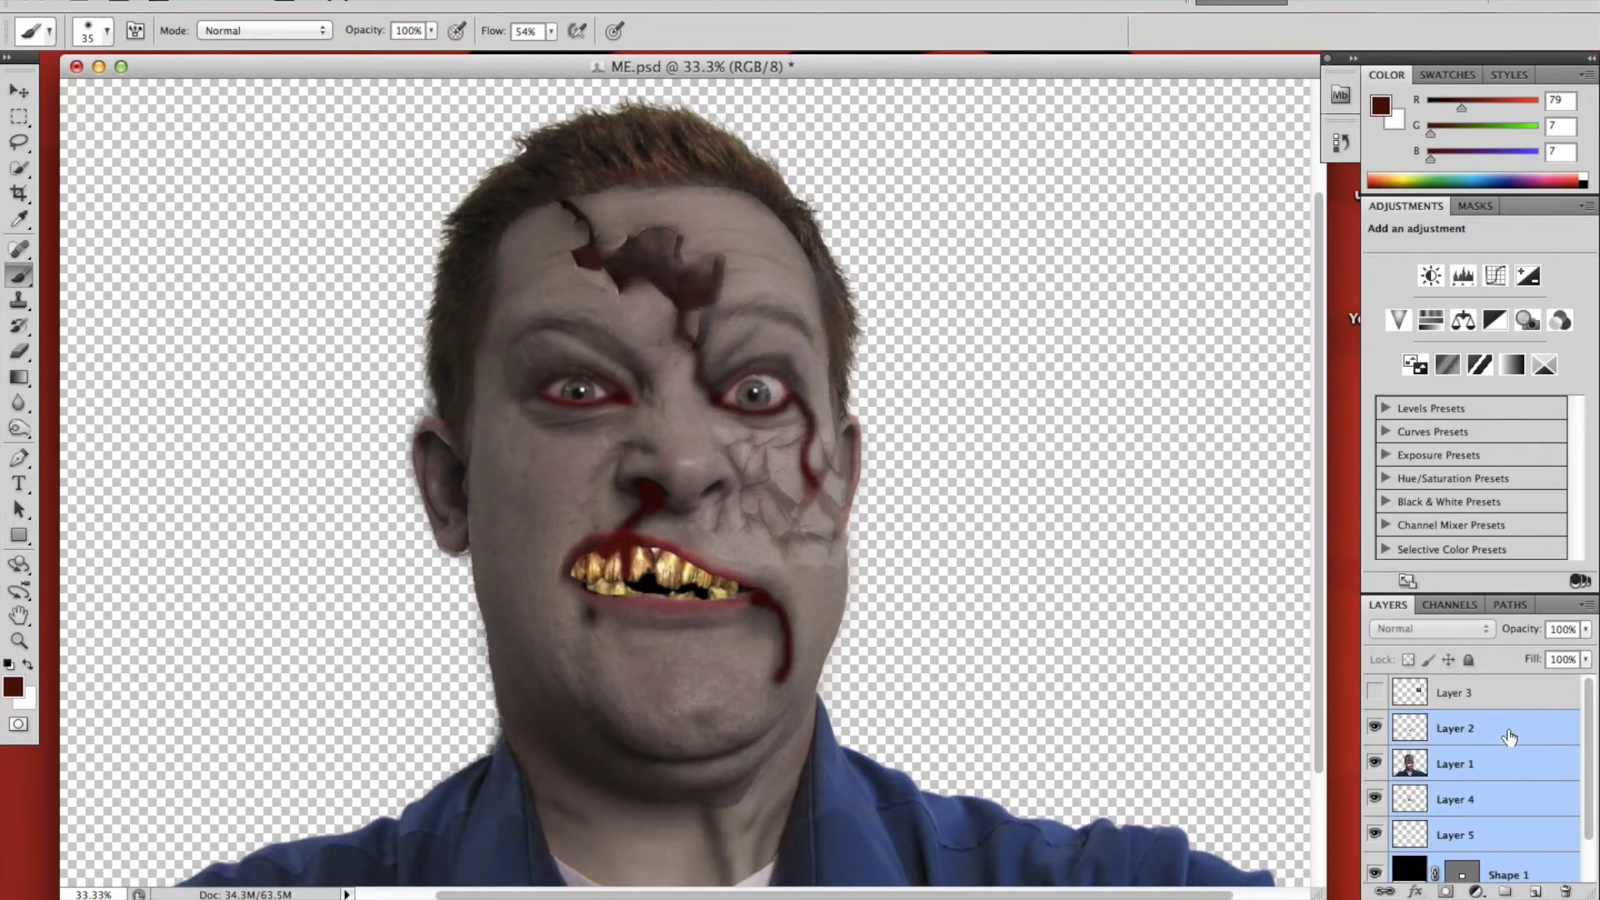
{"action": "right_click", "coordinate": [1517, 744]}
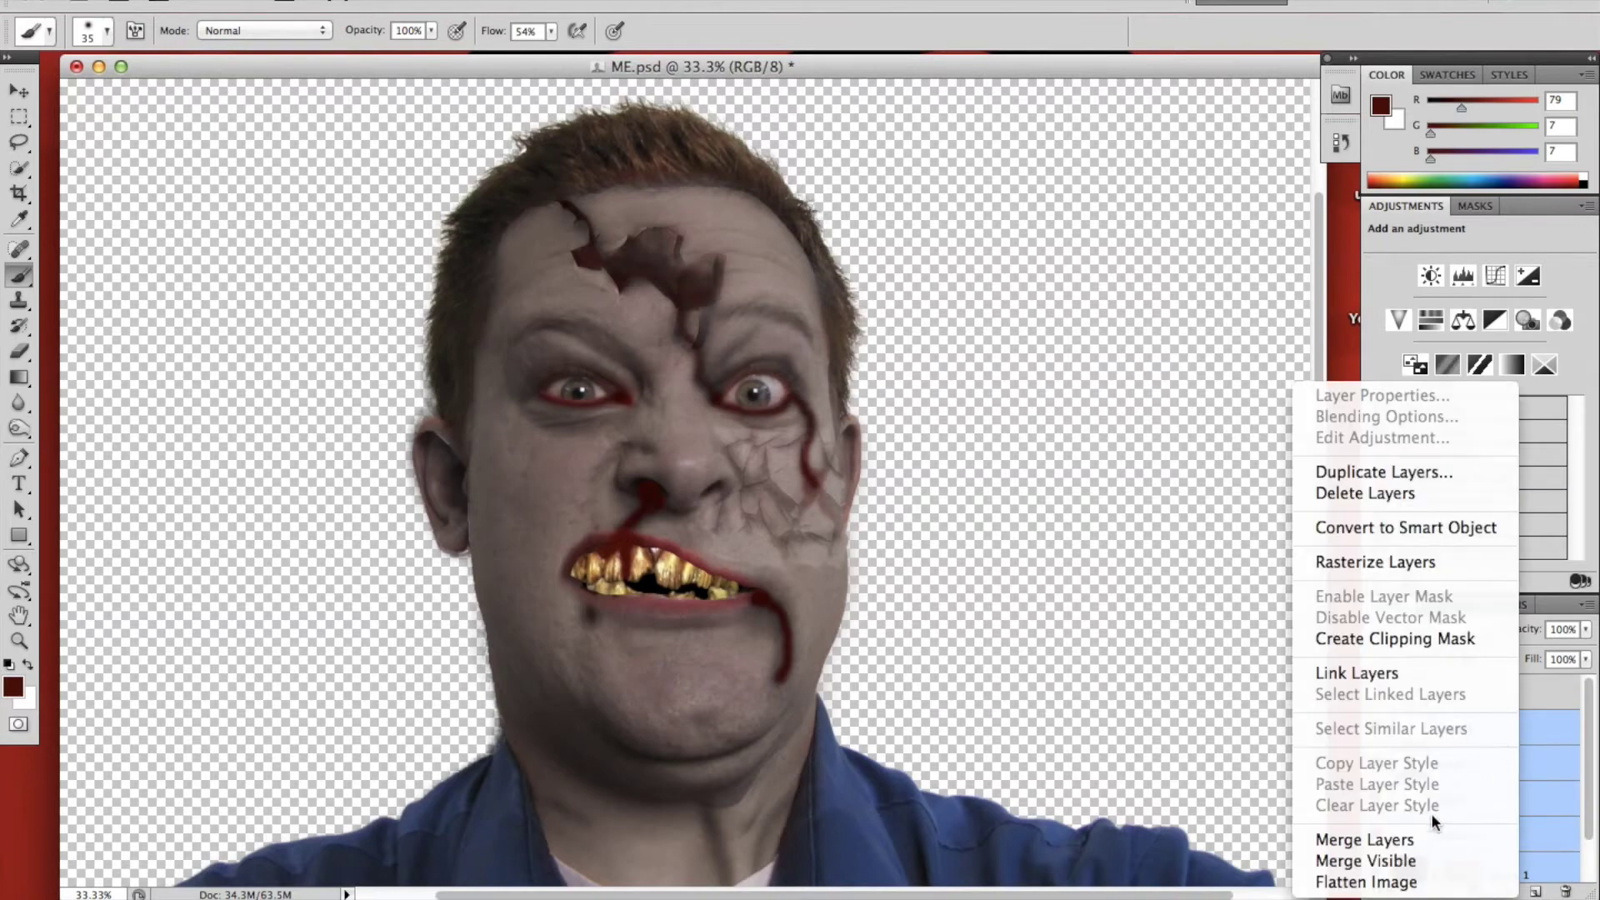
{"action": "left_click", "coordinate": [1402, 840]}
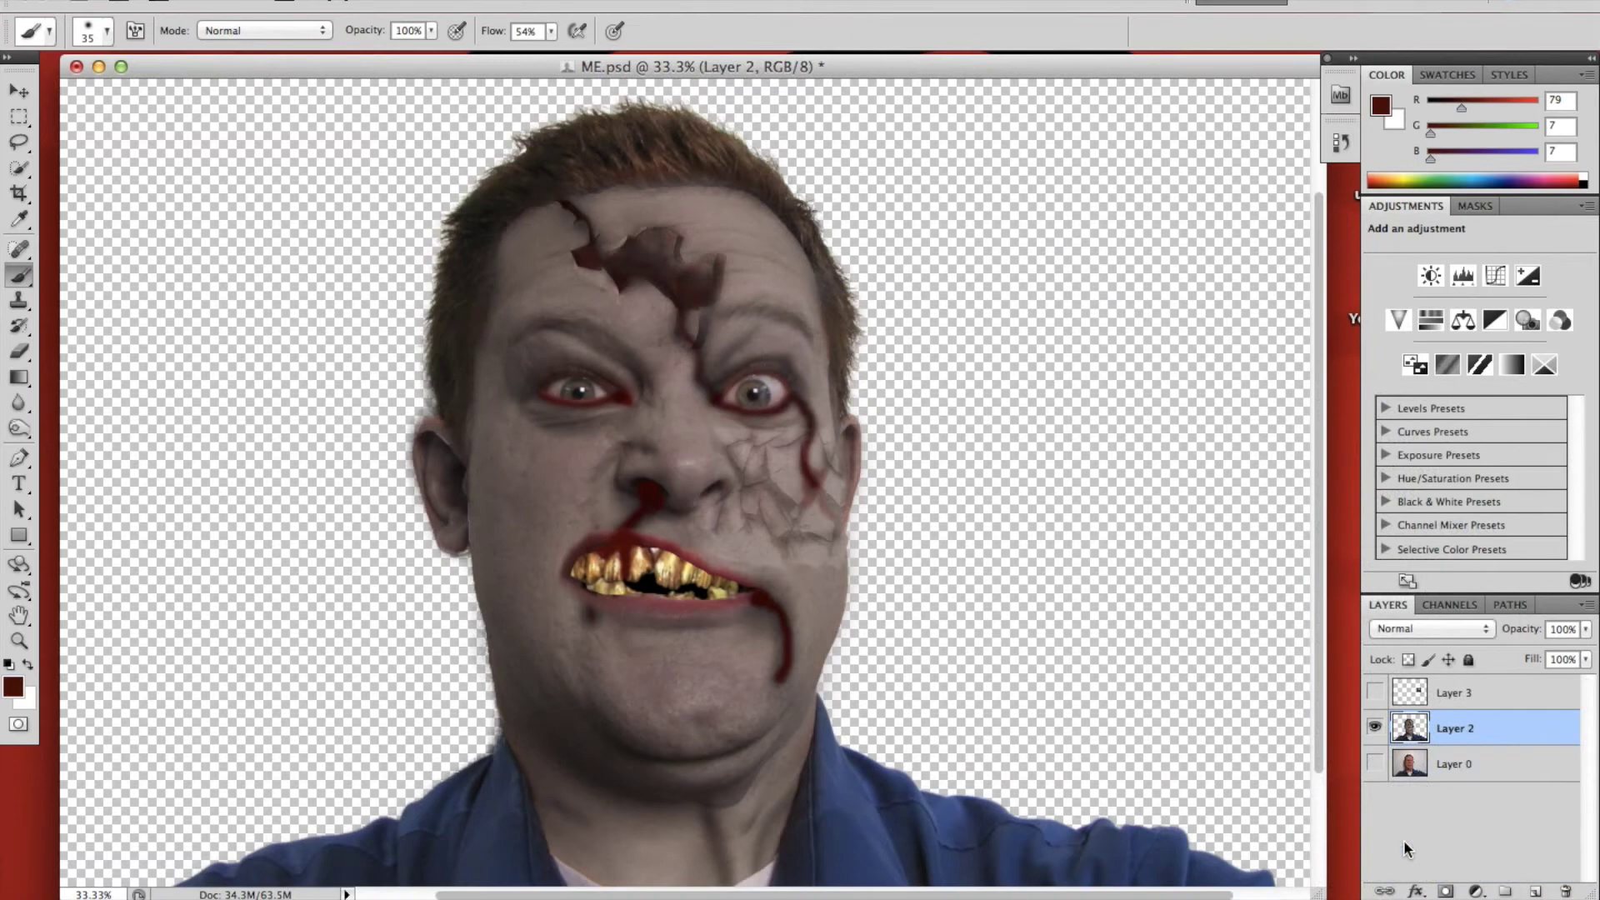
Step: Delete the hidden Layer 3 holding the reference mouth picture
{"action": "left_click", "coordinate": [1451, 693]}
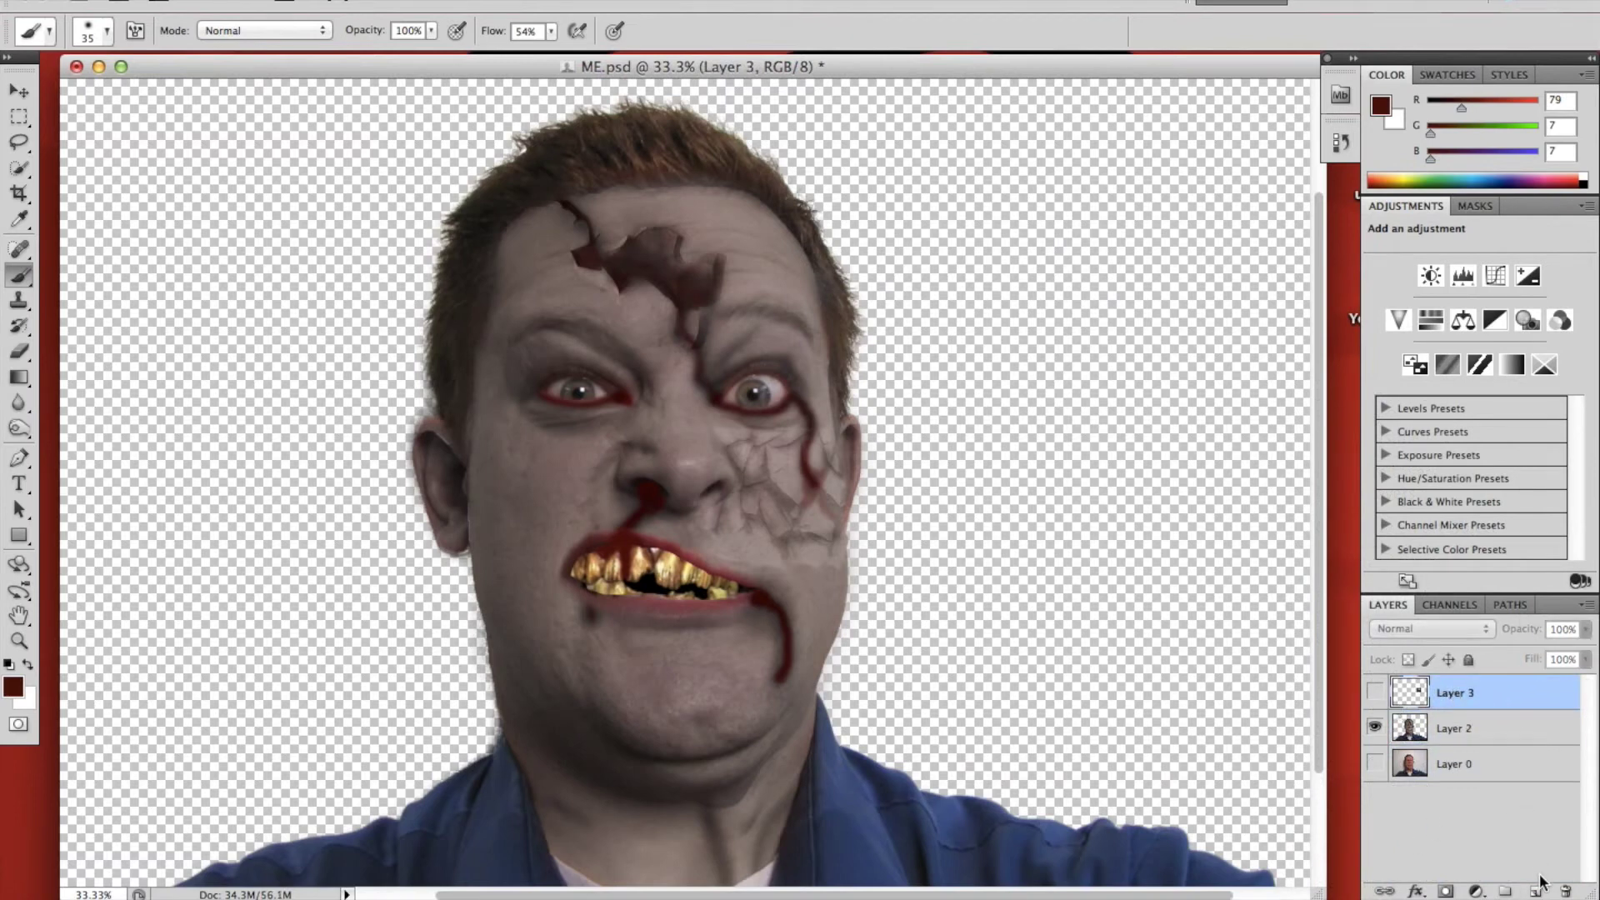
{"action": "left_click", "coordinate": [1567, 891]}
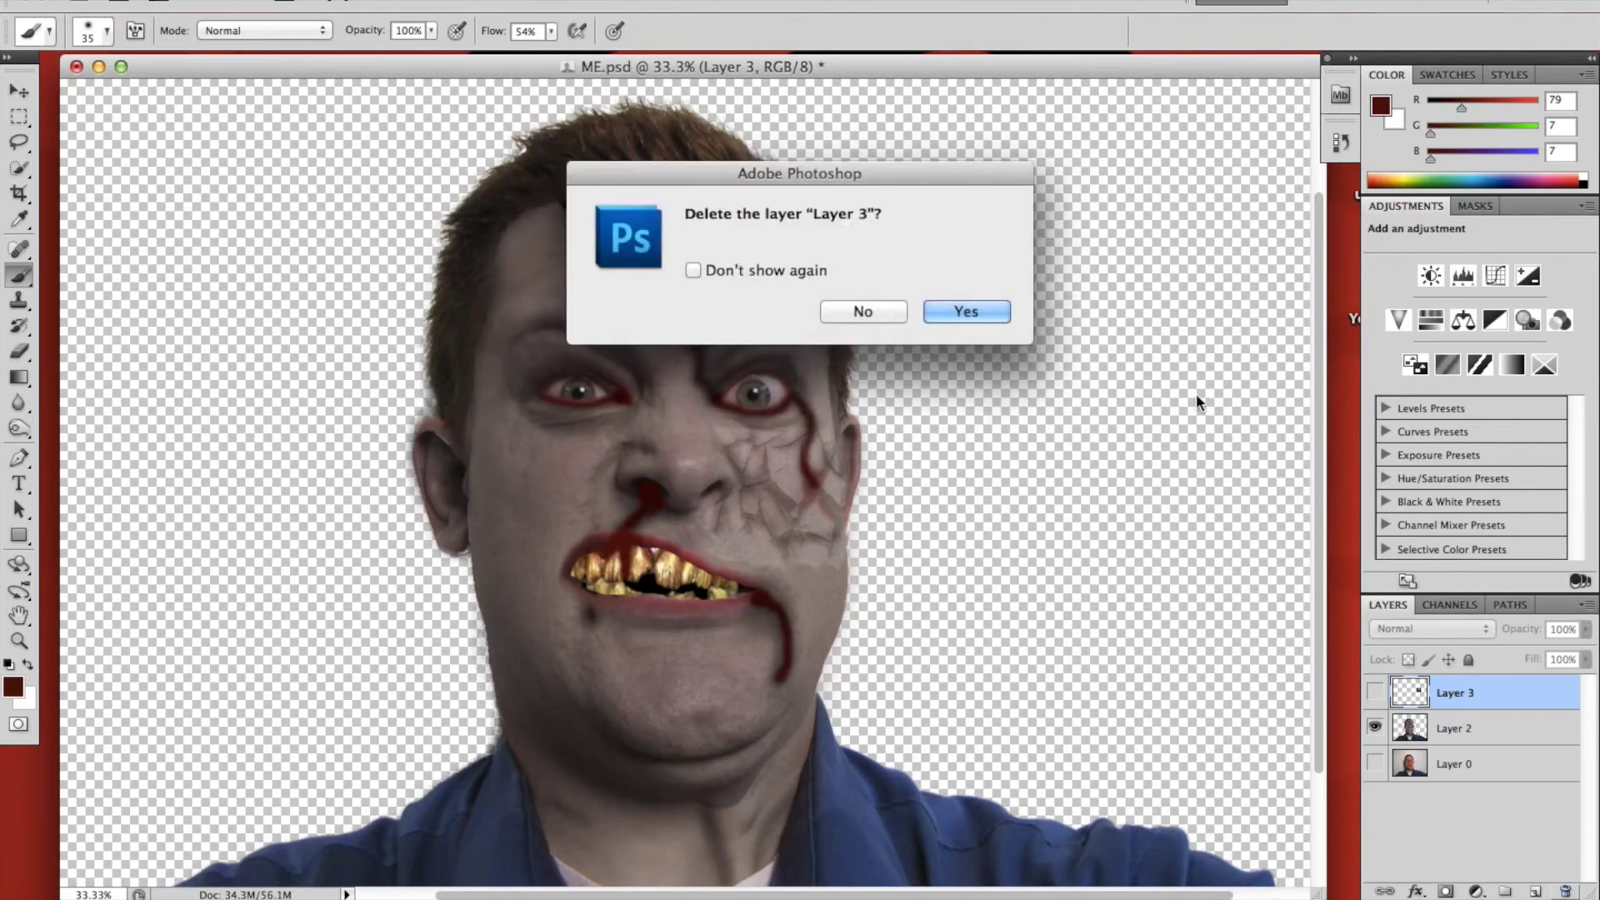
{"action": "left_click", "coordinate": [962, 314]}
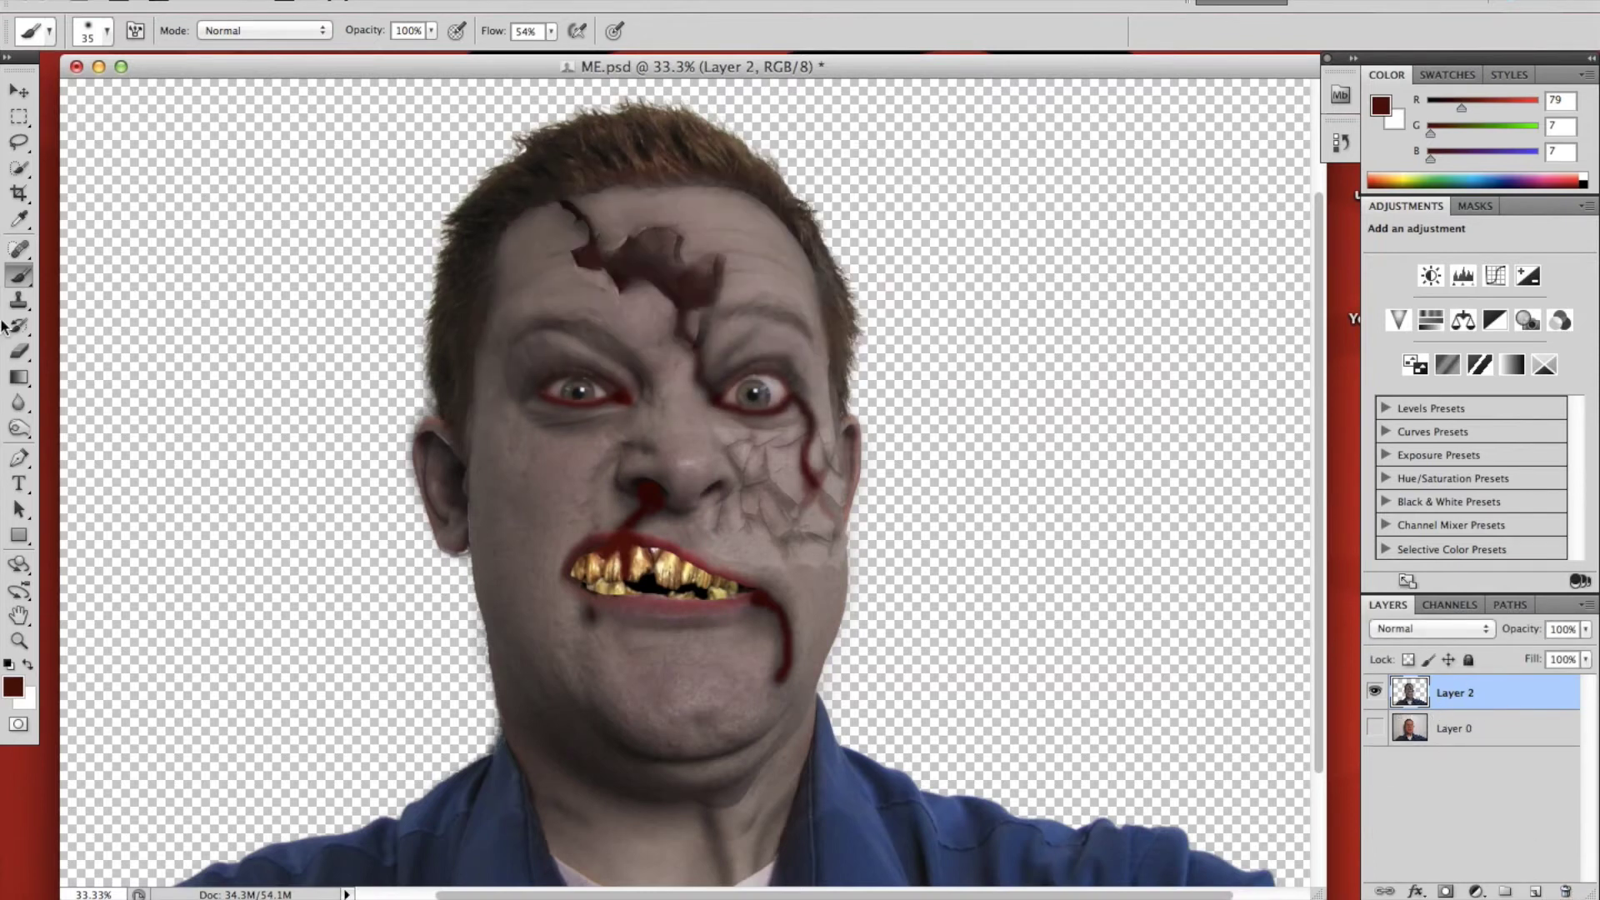
Step: Darken the gold teeth with the Burn tool set to Midtones, 17% exposure and a brush size of 50
{"action": "left_click", "coordinate": [19, 429]}
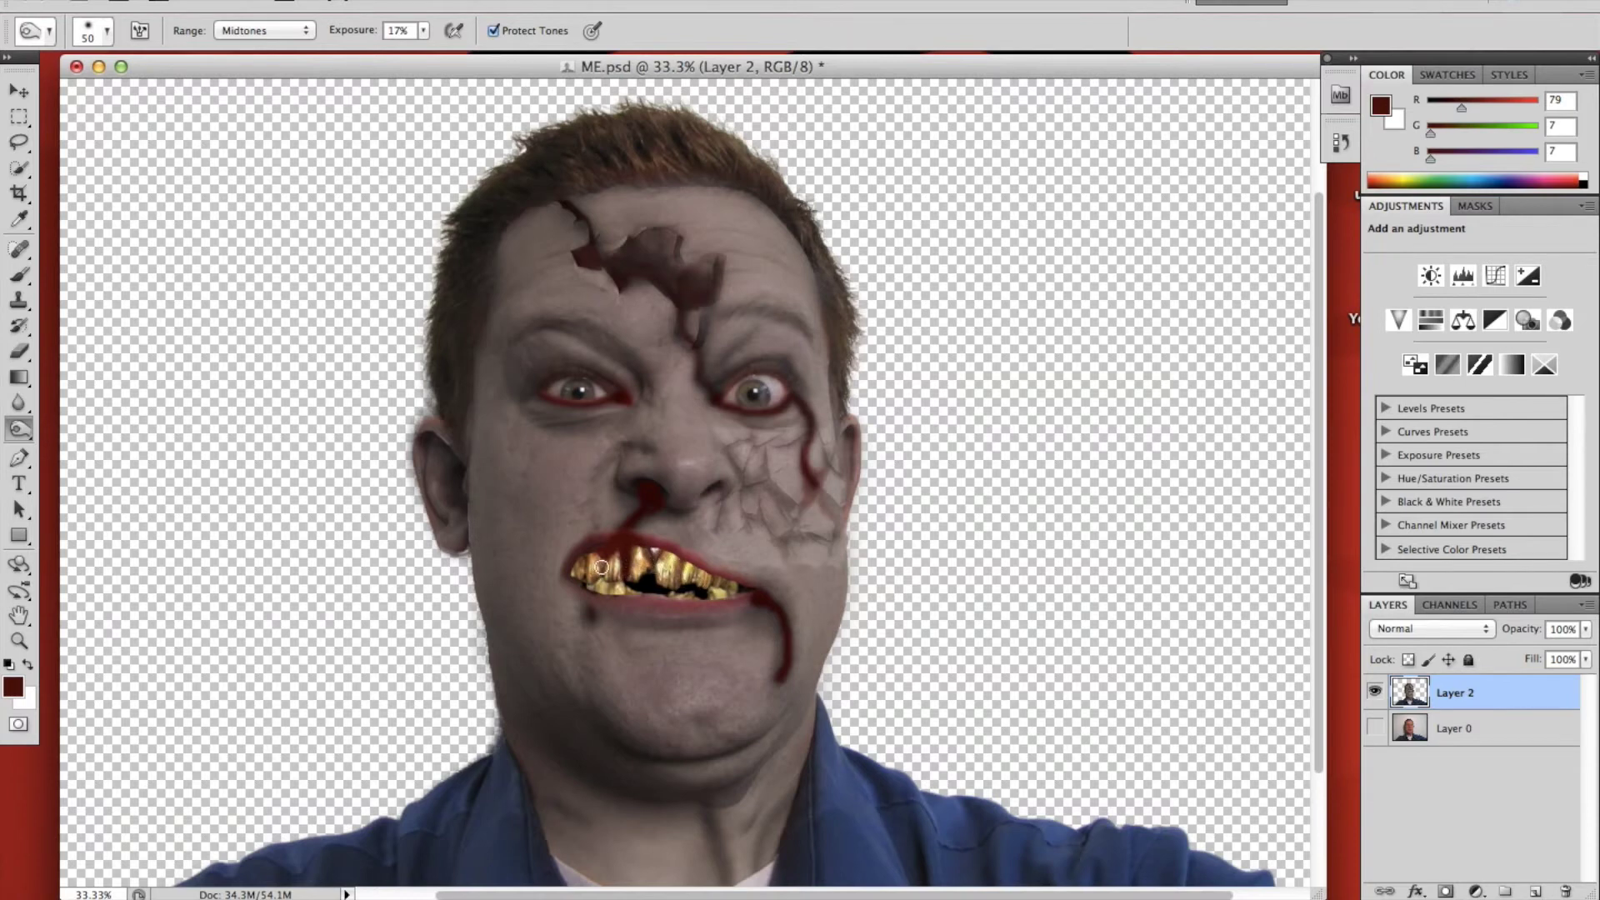
{"action": "mouse_move", "coordinate": [582, 565]}
{"action": "left_mouse_down"}
{"action": "mouse_move", "coordinate": [609, 594]}
{"action": "mouse_move", "coordinate": [584, 572]}
{"action": "mouse_move", "coordinate": [720, 595]}
{"action": "mouse_move", "coordinate": [652, 557]}
{"action": "mouse_move", "coordinate": [697, 590]}
{"action": "mouse_move", "coordinate": [718, 573]}
{"action": "mouse_move", "coordinate": [693, 559]}
{"action": "mouse_move", "coordinate": [618, 539]}
{"action": "mouse_move", "coordinate": [566, 566]}
{"action": "mouse_move", "coordinate": [606, 605]}
{"action": "mouse_move", "coordinate": [588, 594]}
{"action": "mouse_move", "coordinate": [634, 614]}
{"action": "mouse_move", "coordinate": [752, 602]}
{"action": "mouse_move", "coordinate": [631, 533]}
{"action": "mouse_move", "coordinate": [673, 548]}
{"action": "mouse_move", "coordinate": [580, 556]}
{"action": "mouse_move", "coordinate": [622, 540]}
{"action": "mouse_move", "coordinate": [587, 557]}
{"action": "mouse_move", "coordinate": [584, 590]}
{"action": "mouse_move", "coordinate": [610, 608]}
{"action": "mouse_move", "coordinate": [549, 576]}
{"action": "mouse_move", "coordinate": [713, 619]}
{"action": "mouse_move", "coordinate": [635, 614]}
{"action": "mouse_move", "coordinate": [761, 600]}
{"action": "mouse_move", "coordinate": [728, 614]}
{"action": "mouse_move", "coordinate": [746, 584]}
{"action": "mouse_move", "coordinate": [600, 538]}
{"action": "mouse_move", "coordinate": [653, 486]}
{"action": "left_mouse_up"}
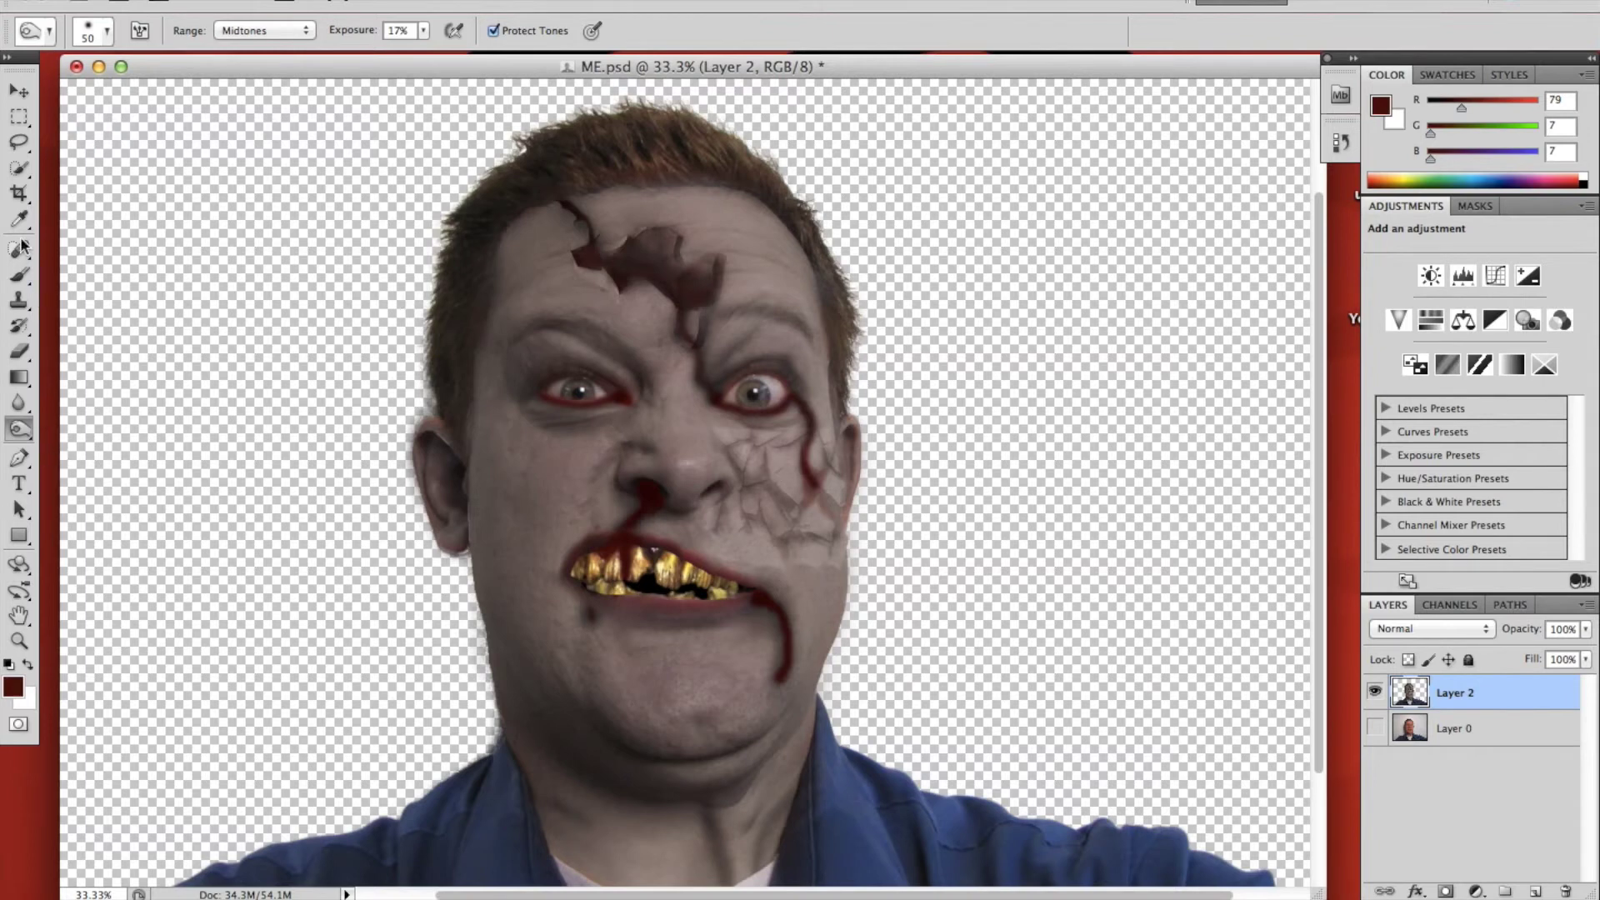
Step: Outline the eye above the cracked cheek with a Lasso selection
{"action": "left_click", "coordinate": [19, 142]}
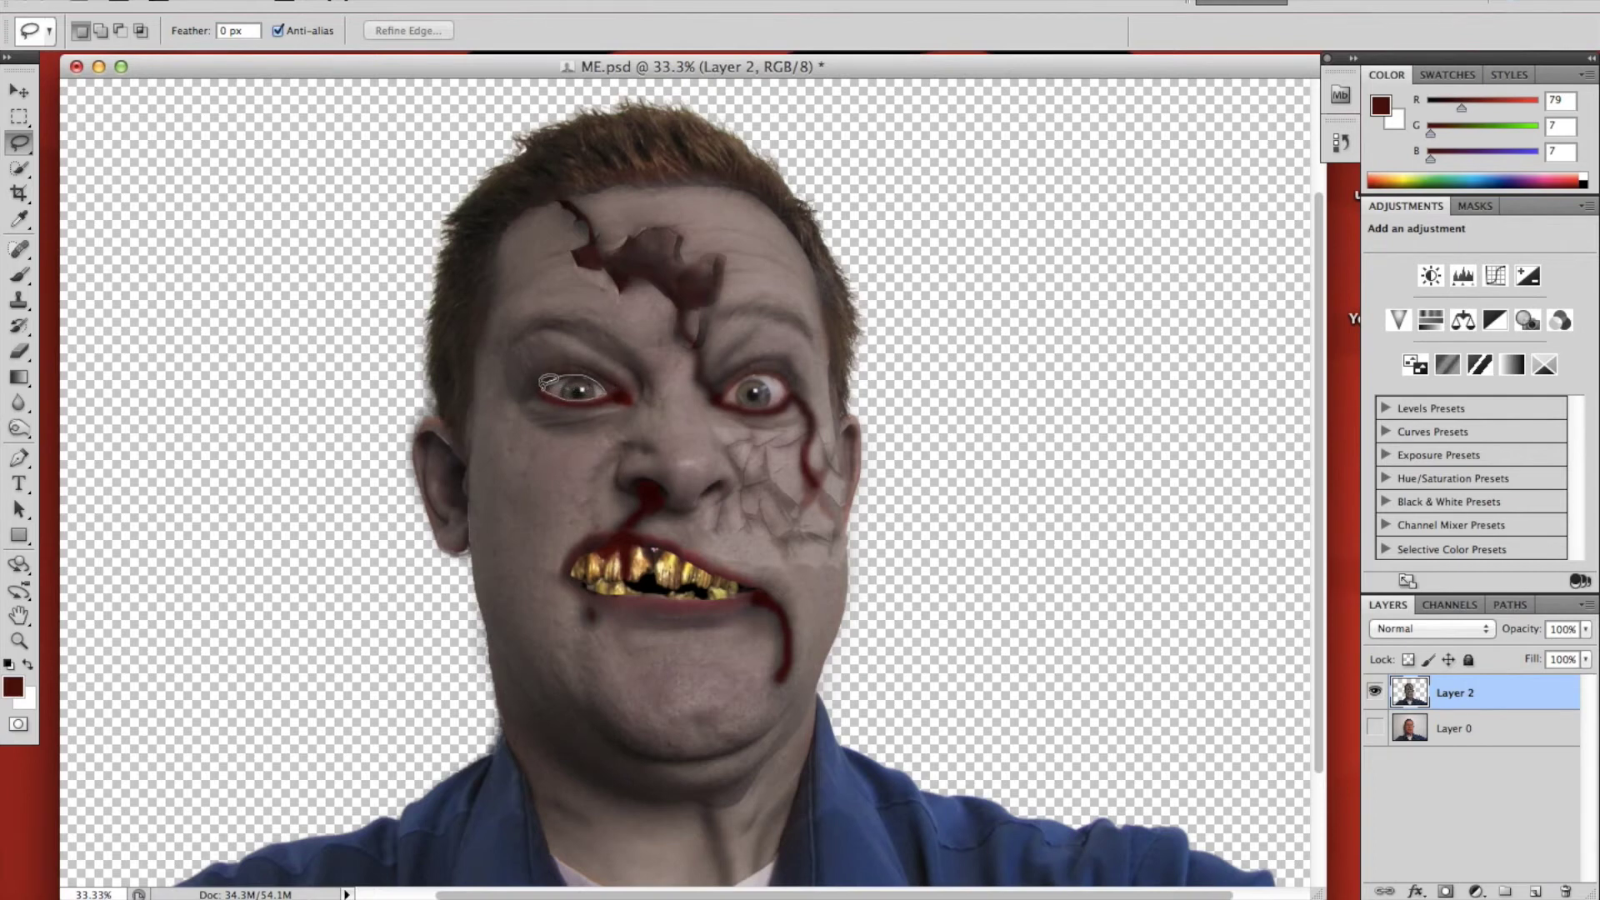
{"action": "left_click_drag", "start_coordinate": [547, 379], "coordinate": [544, 384]}
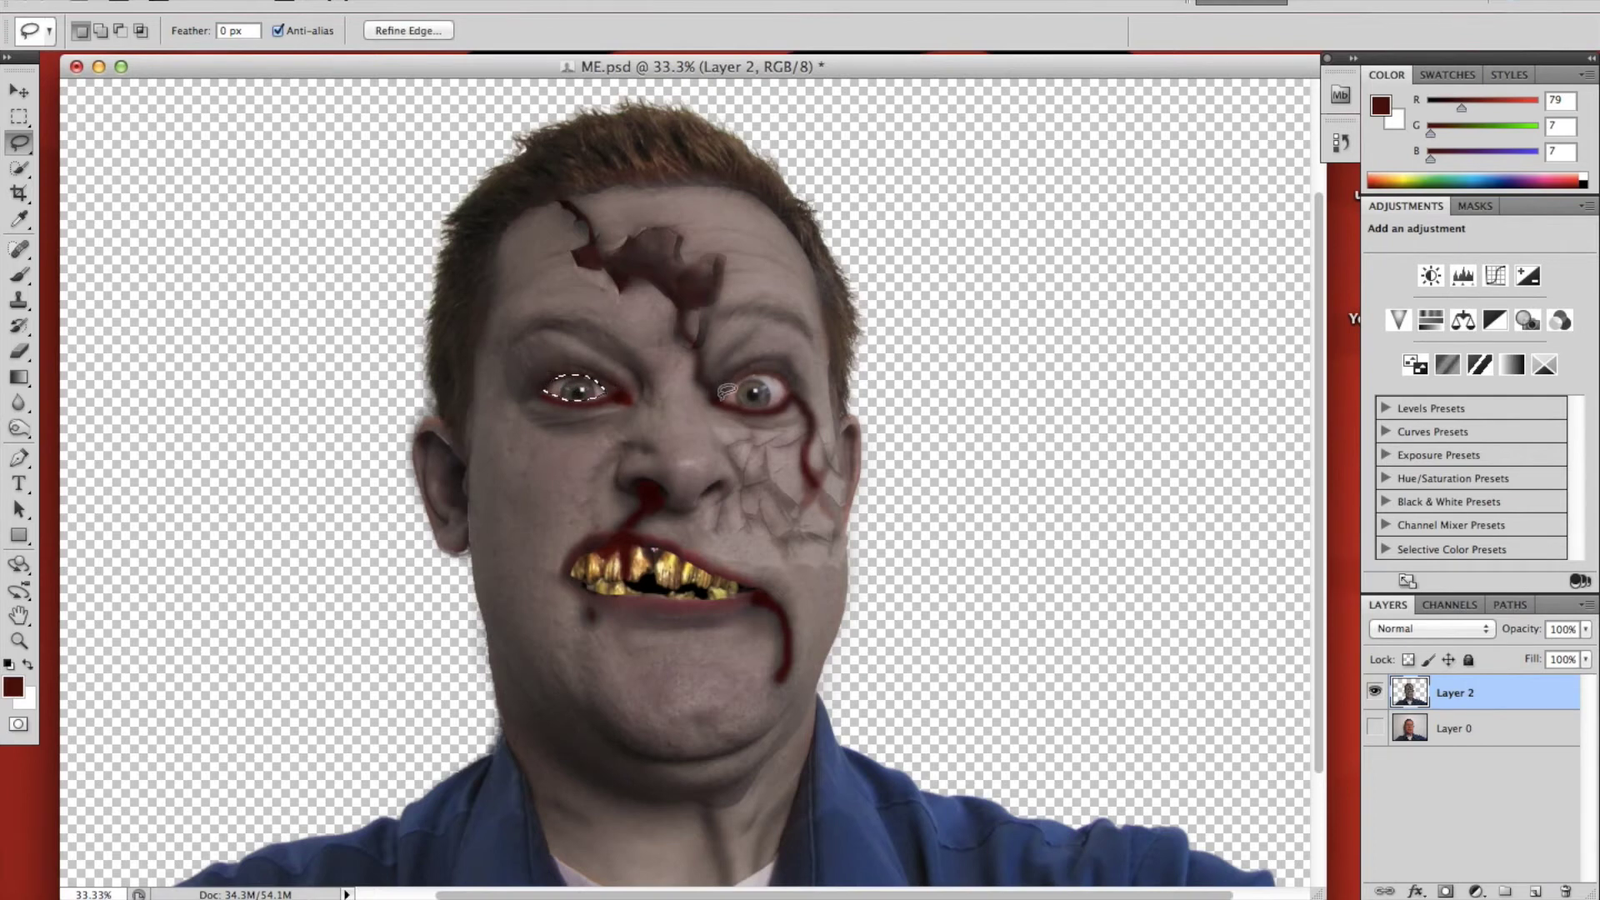
{"action": "left_click_drag", "start_coordinate": [723, 399], "coordinate": [728, 385]}
{"action": "left_click_drag", "start_coordinate": [777, 363], "coordinate": [787, 374]}
{"action": "left_click_drag", "start_coordinate": [749, 402], "coordinate": [722, 396]}
{"action": "key", "text": "super+plus"}
{"action": "key", "text": "super+plus"}
{"action": "key", "text": "super+plus"}
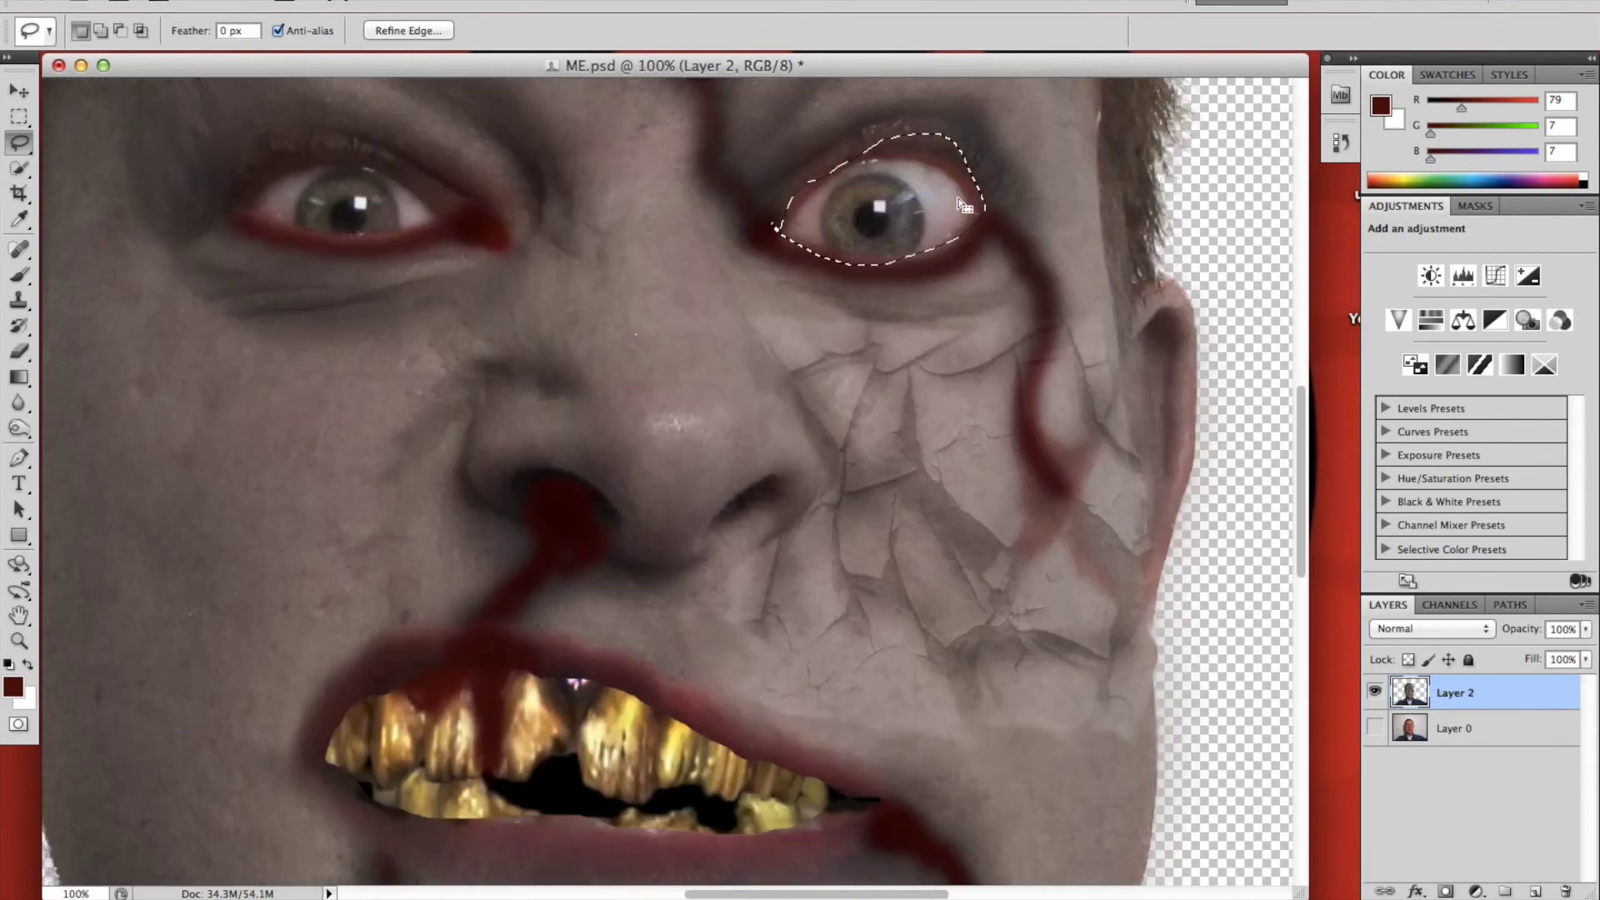
Step: Set the Brush's foreground color to near-black, 010101
{"action": "left_click", "coordinate": [23, 274]}
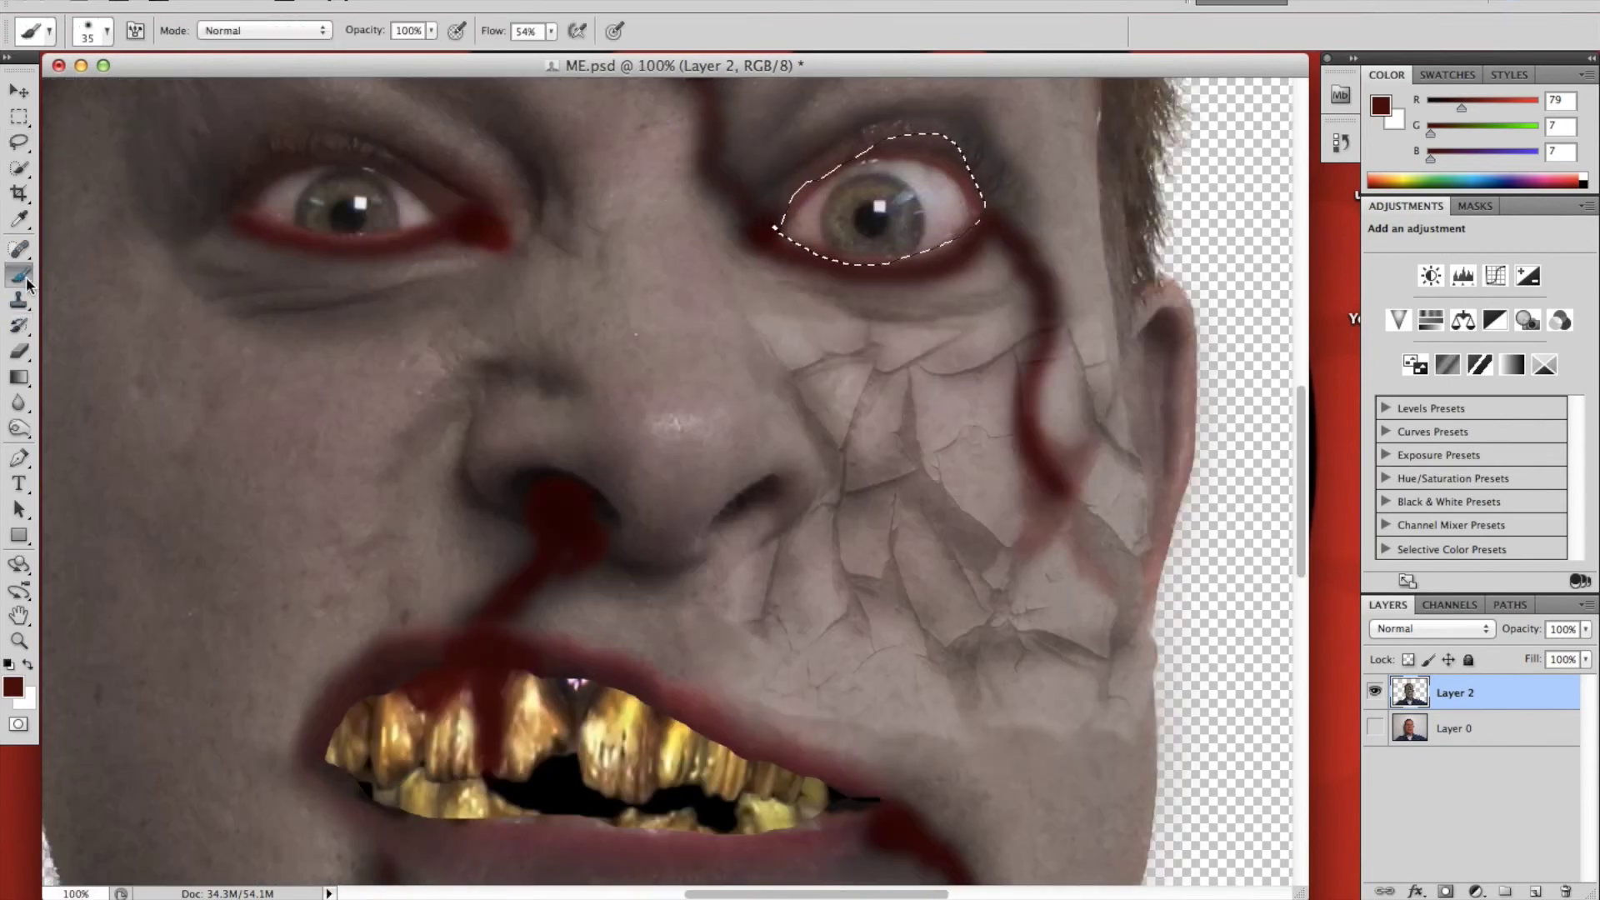
{"action": "left_click", "coordinate": [11, 687]}
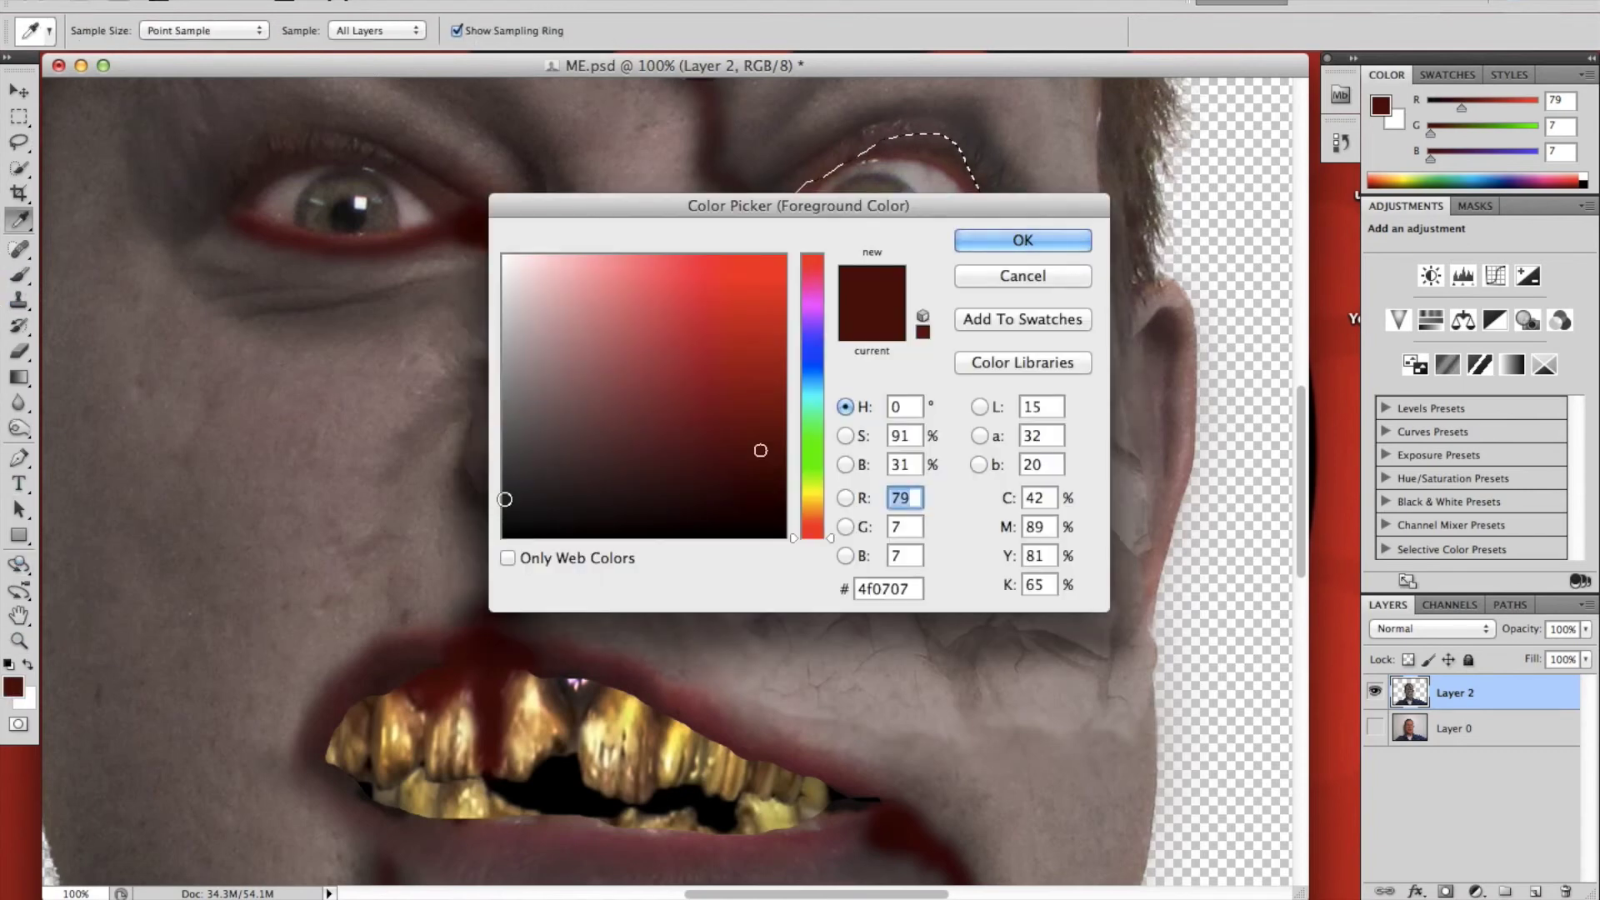
{"action": "left_click", "coordinate": [508, 536]}
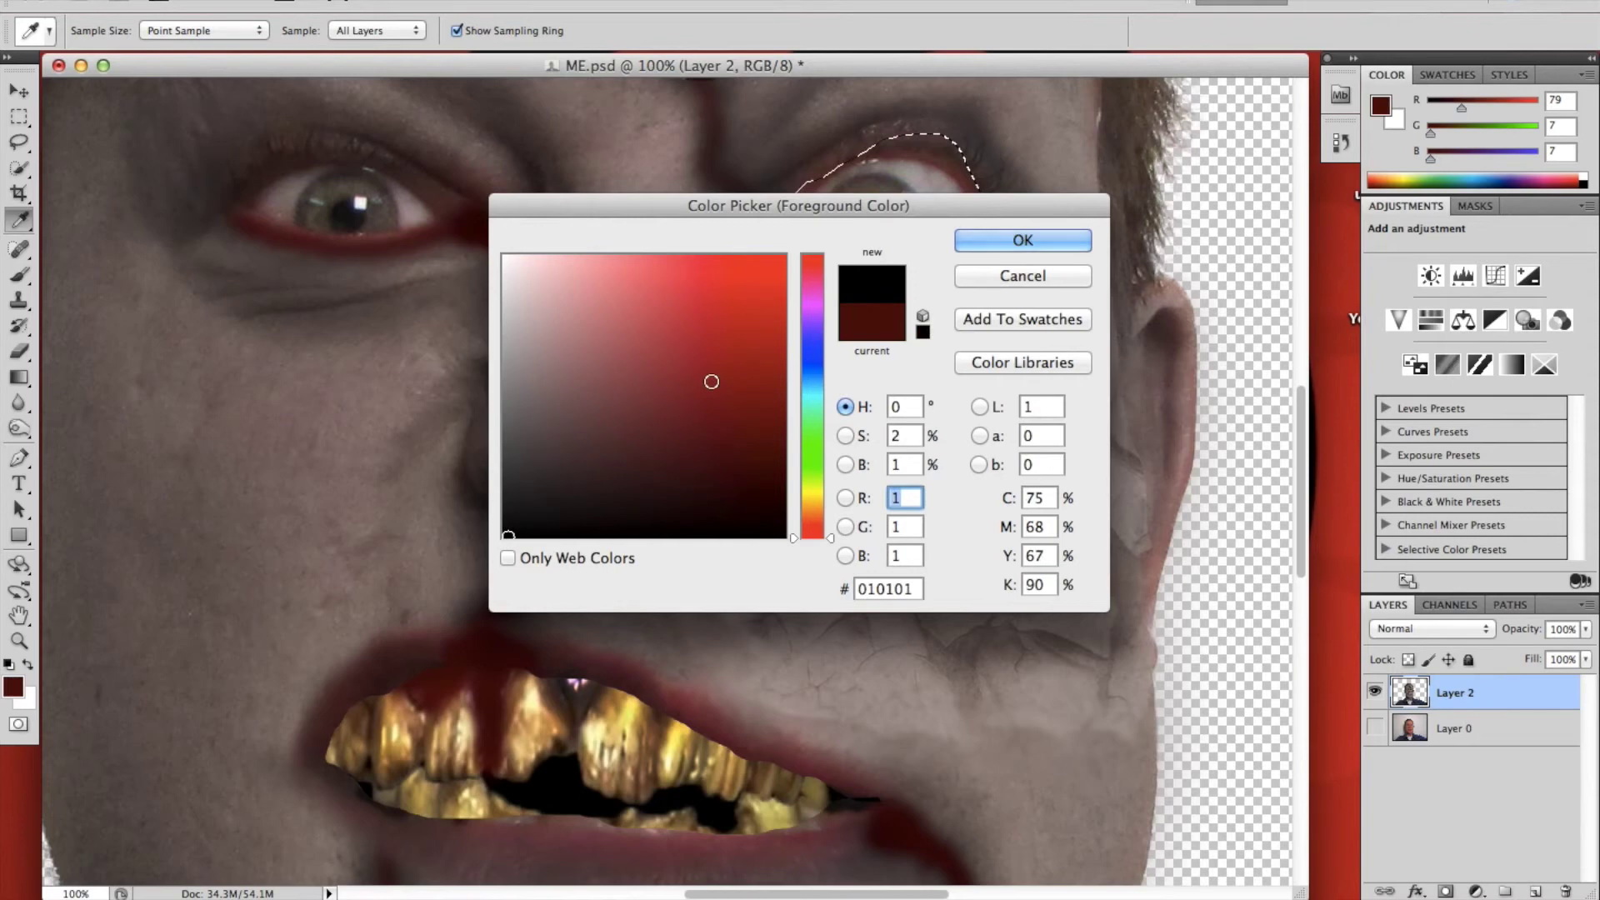
{"action": "left_click", "coordinate": [1036, 243]}
{"action": "key", "text": "b"}
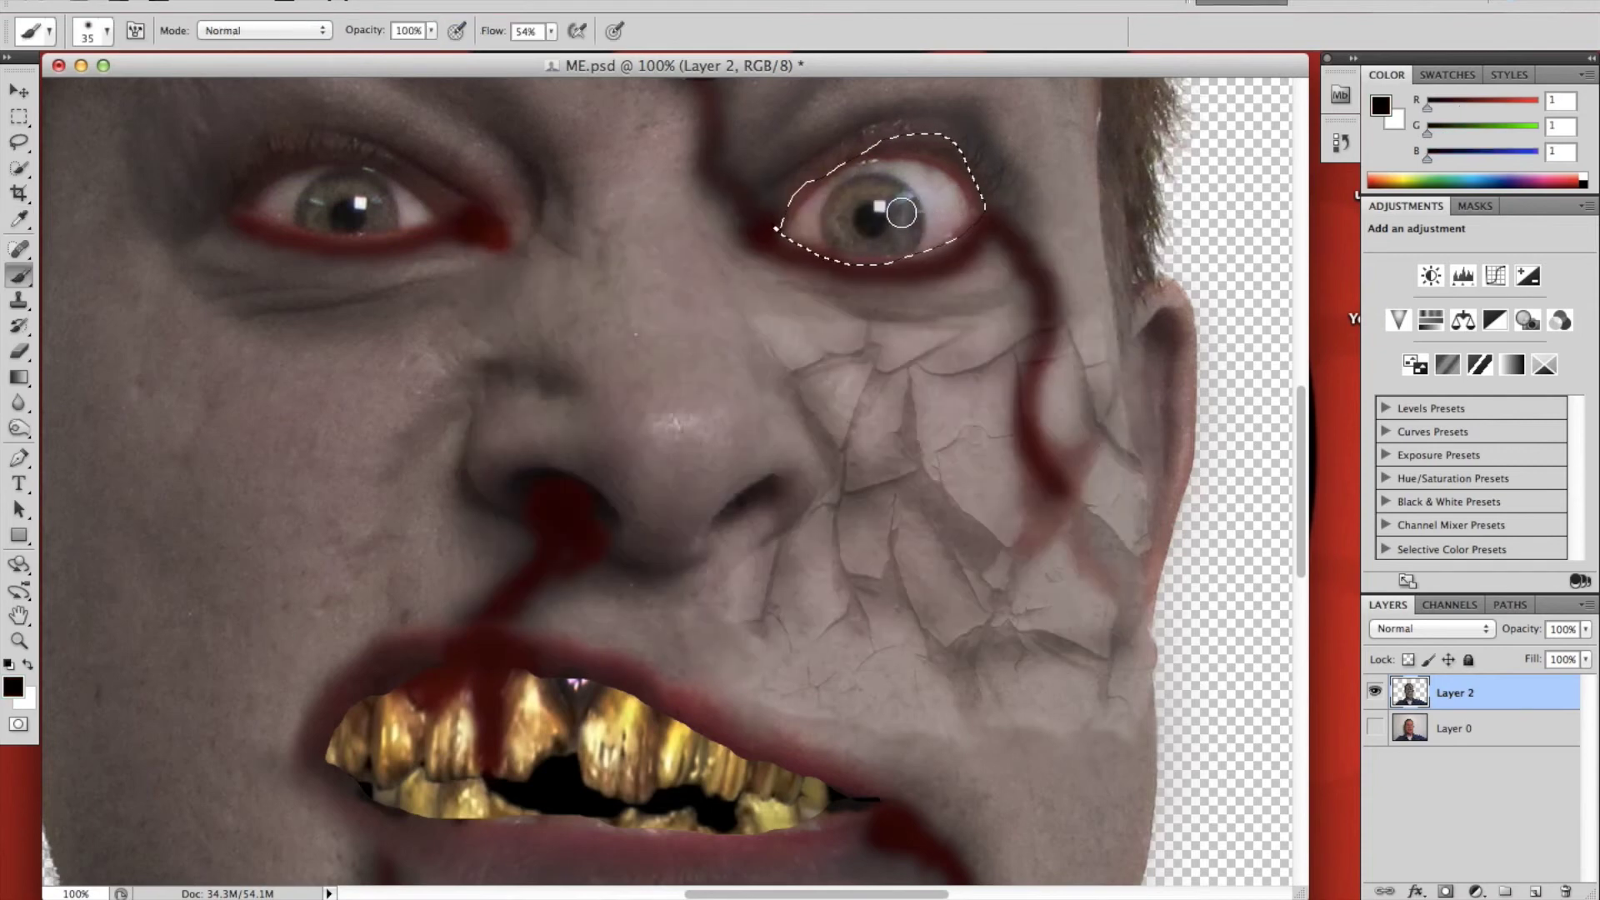
Step: Undo the trial stroke on Layer 2, add a new layer and paint the selected eye black around its highlight
{"action": "left_click_drag", "start_coordinate": [907, 201], "coordinate": [920, 160]}
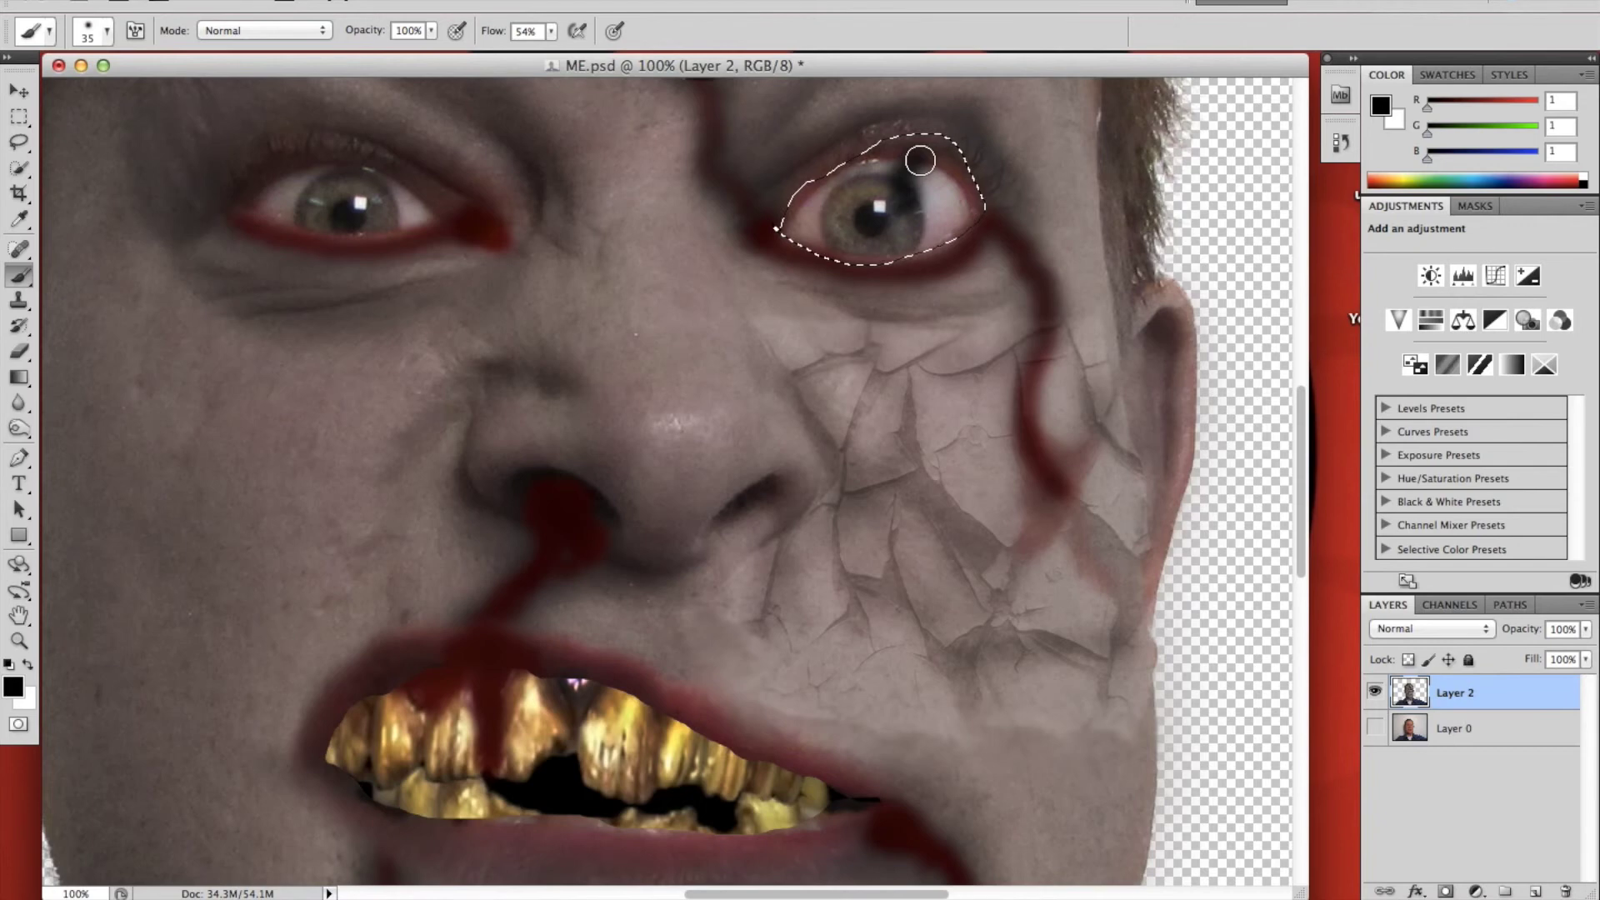
{"action": "key", "text": "ctrl+z"}
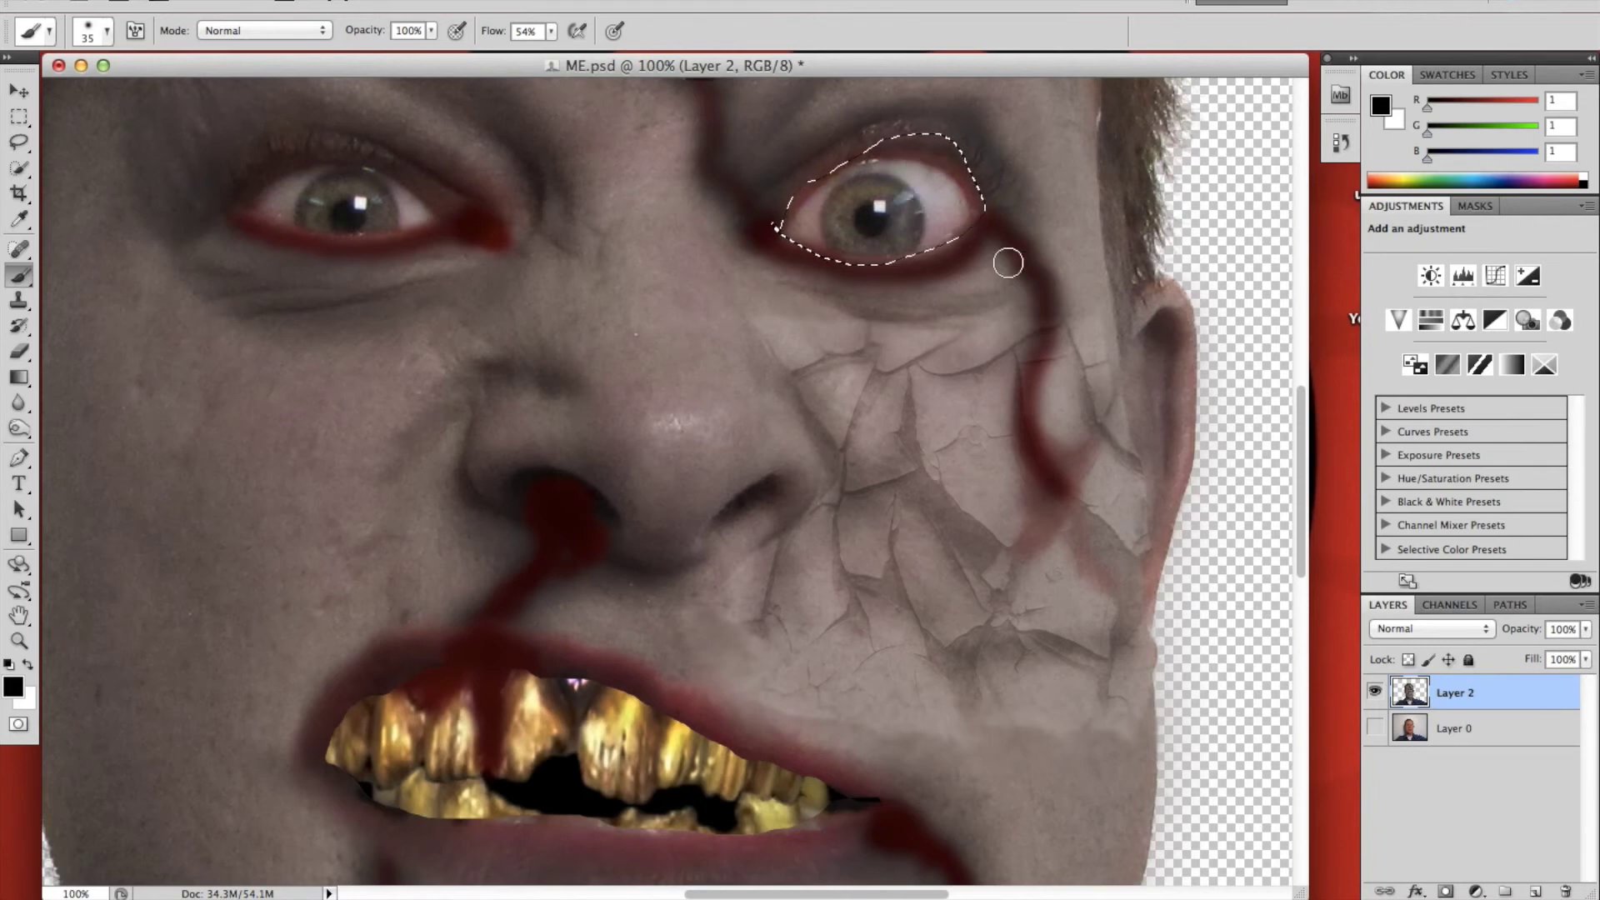
{"action": "left_click", "coordinate": [1535, 890]}
{"action": "mouse_move", "coordinate": [944, 204]}
{"action": "left_mouse_down"}
{"action": "mouse_move", "coordinate": [977, 165]}
{"action": "mouse_move", "coordinate": [944, 140]}
{"action": "mouse_move", "coordinate": [962, 175]}
{"action": "mouse_move", "coordinate": [915, 131]}
{"action": "mouse_move", "coordinate": [780, 222]}
{"action": "mouse_move", "coordinate": [822, 248]}
{"action": "mouse_move", "coordinate": [928, 249]}
{"action": "mouse_move", "coordinate": [984, 196]}
{"action": "mouse_move", "coordinate": [954, 233]}
{"action": "mouse_move", "coordinate": [944, 138]}
{"action": "mouse_move", "coordinate": [947, 244]}
{"action": "mouse_move", "coordinate": [915, 147]}
{"action": "mouse_move", "coordinate": [935, 209]}
{"action": "mouse_move", "coordinate": [917, 164]}
{"action": "mouse_move", "coordinate": [851, 171]}
{"action": "mouse_move", "coordinate": [805, 235]}
{"action": "mouse_move", "coordinate": [823, 190]}
{"action": "mouse_move", "coordinate": [816, 236]}
{"action": "mouse_move", "coordinate": [822, 202]}
{"action": "mouse_move", "coordinate": [844, 233]}
{"action": "mouse_move", "coordinate": [903, 220]}
{"action": "left_mouse_up"}
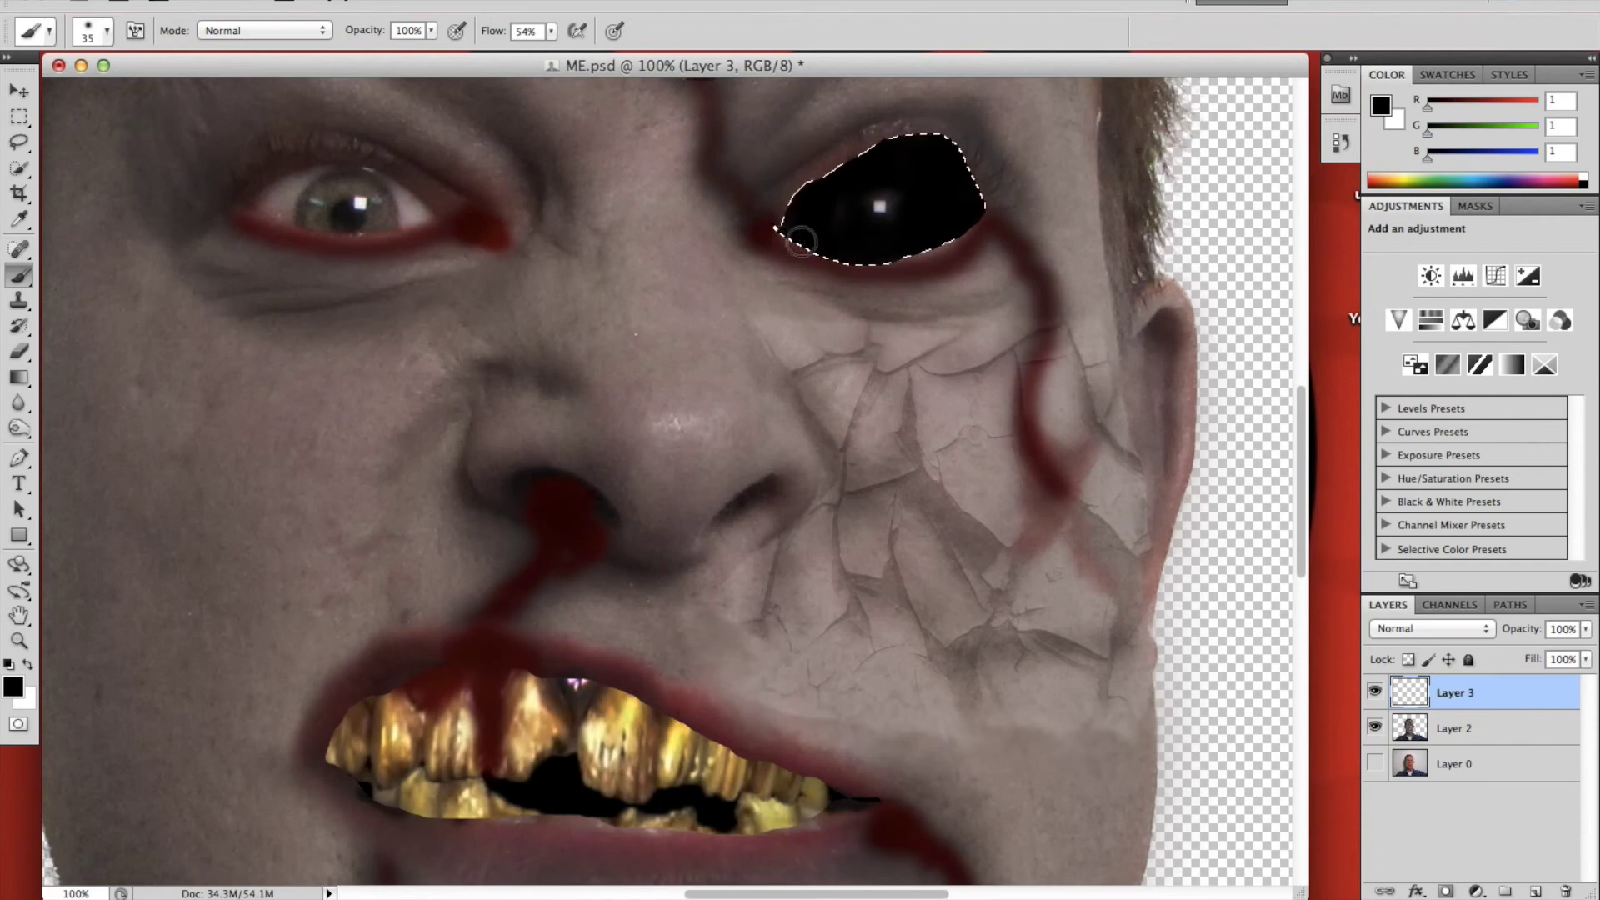
{"action": "left_click_drag", "start_coordinate": [947, 235], "coordinate": [973, 211]}
Step: Lower the opacity of the black eye layer to 84% and deselect the eye
{"action": "left_click", "coordinate": [1588, 633]}
{"action": "mouse_move", "coordinate": [1579, 651]}
{"action": "left_mouse_down"}
{"action": "mouse_move", "coordinate": [1537, 642]}
{"action": "mouse_move", "coordinate": [1552, 645]}
{"action": "left_mouse_up"}
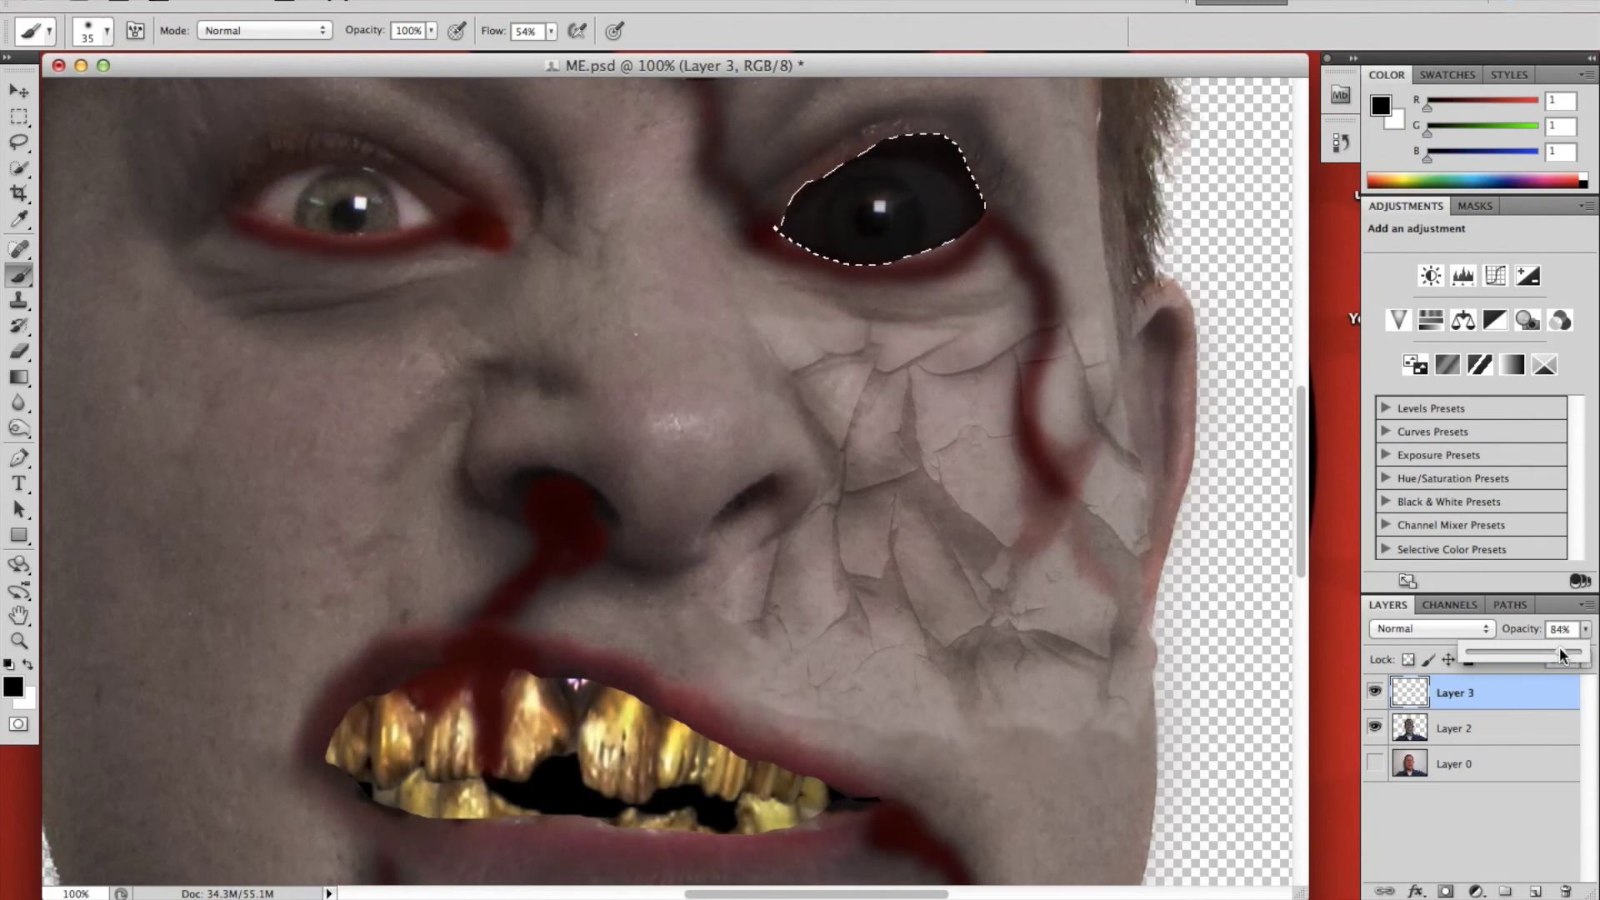
{"action": "left_click", "coordinate": [20, 118]}
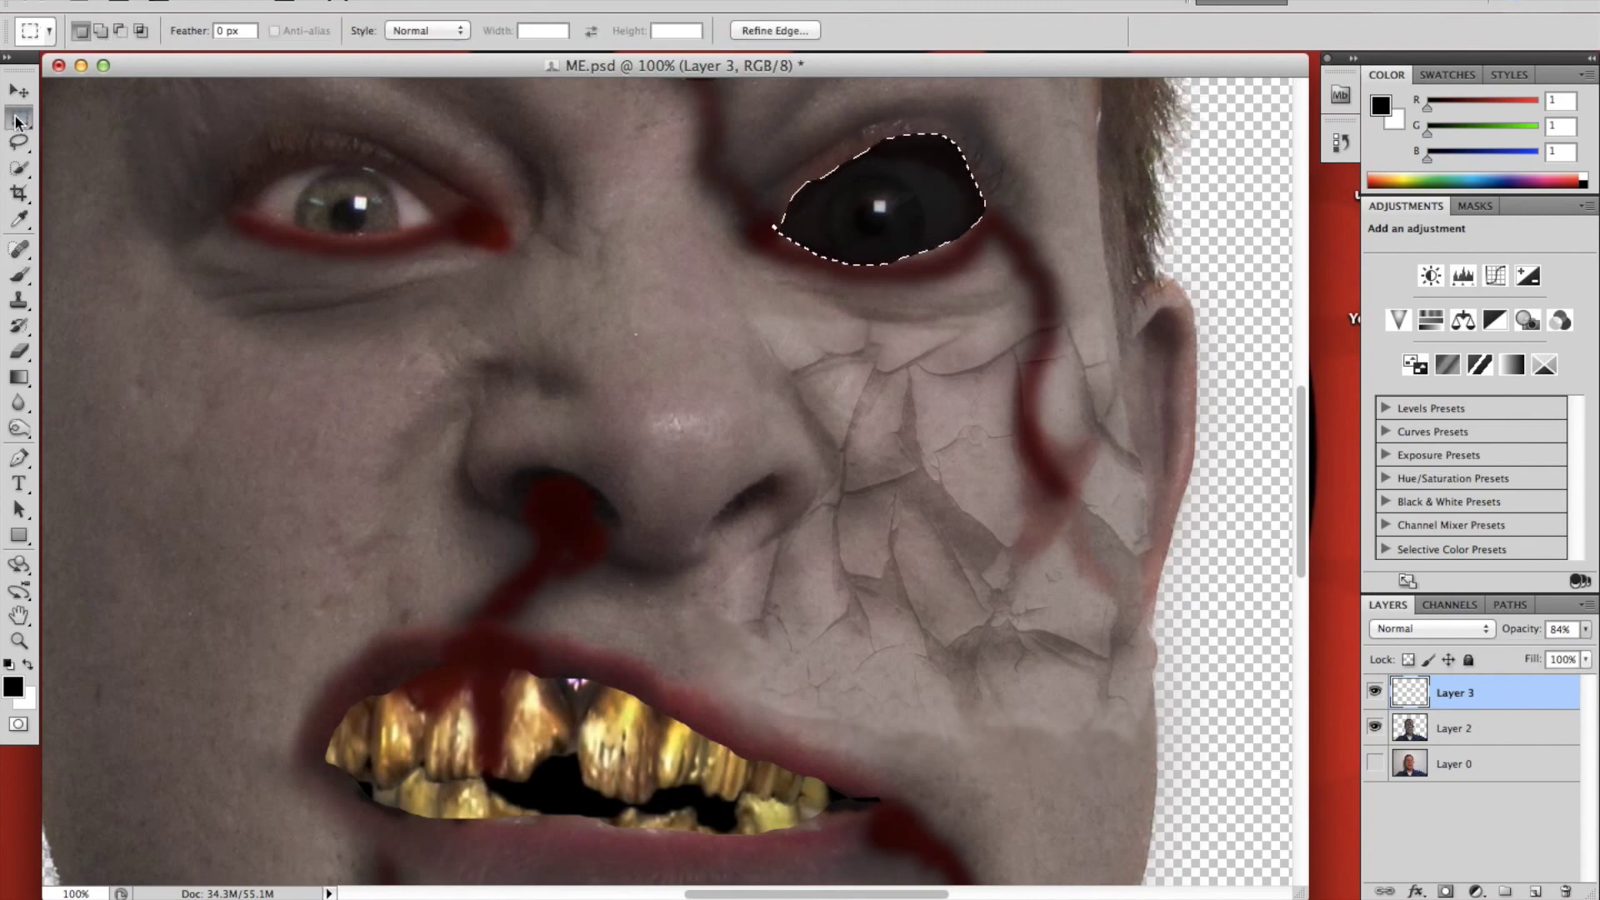
{"action": "right_click", "coordinate": [842, 342]}
{"action": "left_click", "coordinate": [879, 359]}
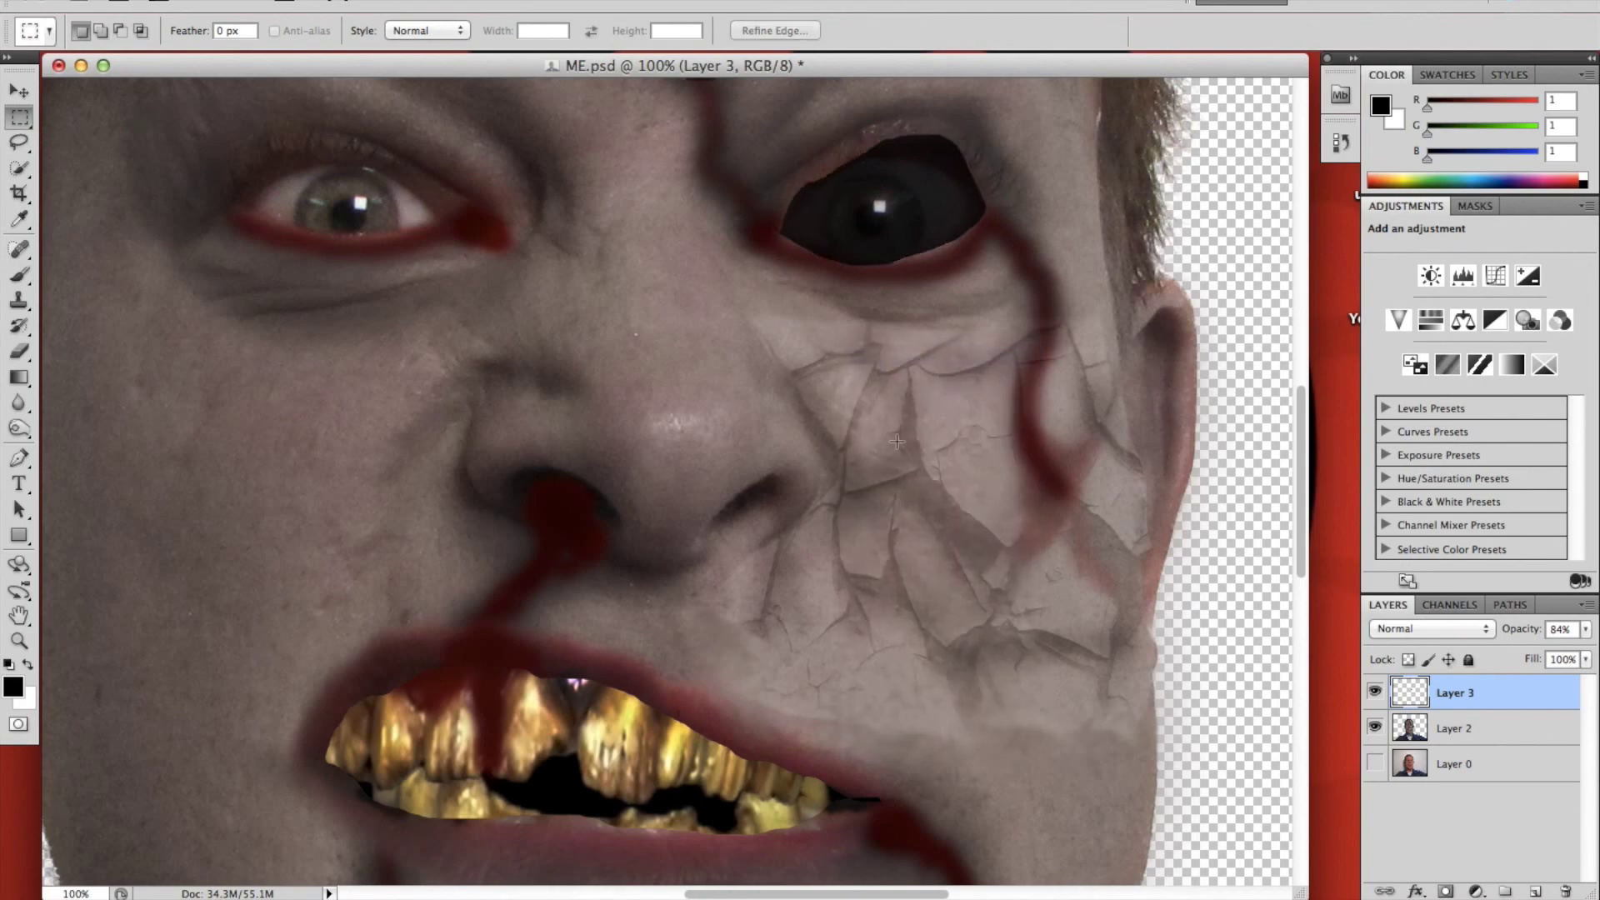
Step: Try erasing the black paint's edges around the eye with a size 50 Eraser, undo it and reduce the brush size to 30
{"action": "key", "text": "super+minus"}
{"action": "key", "text": "super+minus"}
{"action": "key", "text": "super+minus"}
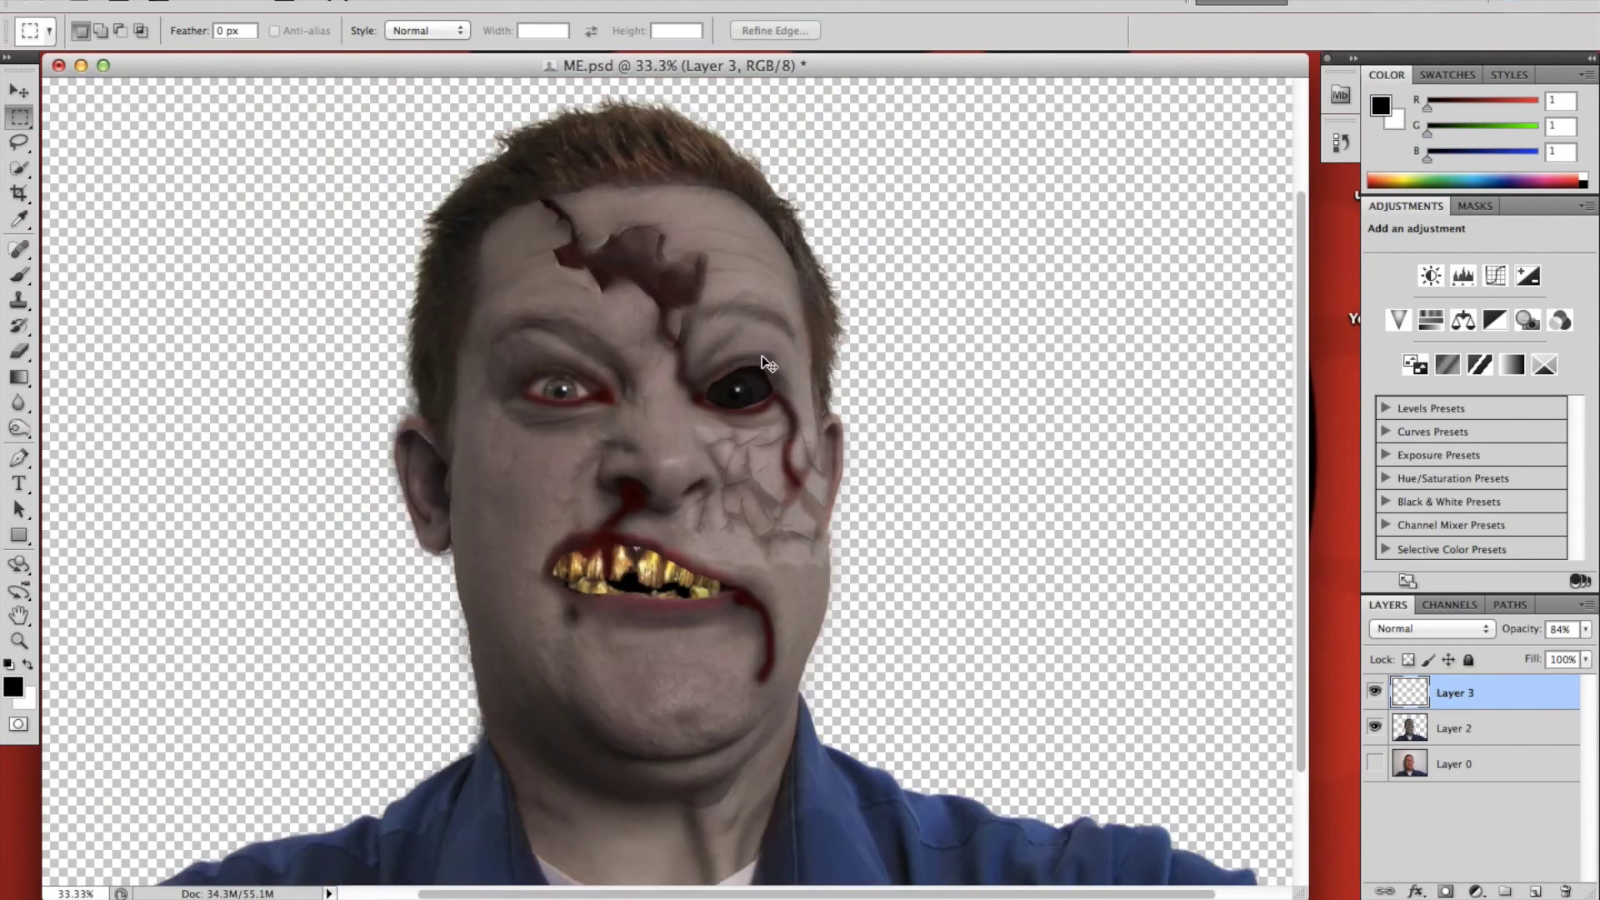
{"action": "key", "text": "super+plus"}
{"action": "key", "text": "super+plus"}
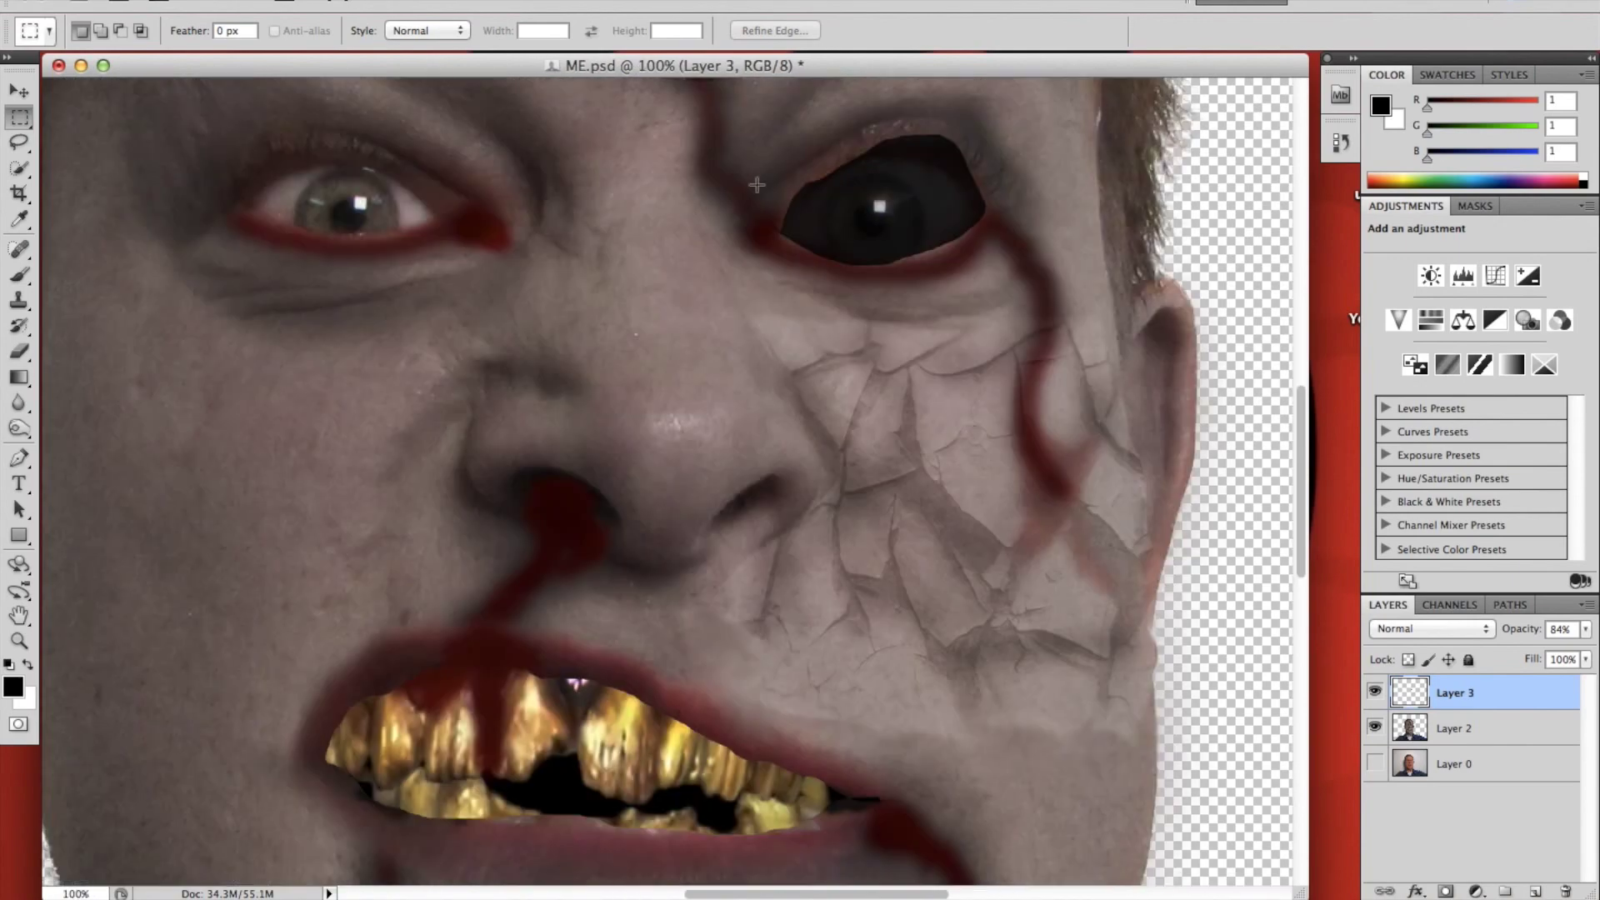
{"action": "left_click", "coordinate": [20, 353]}
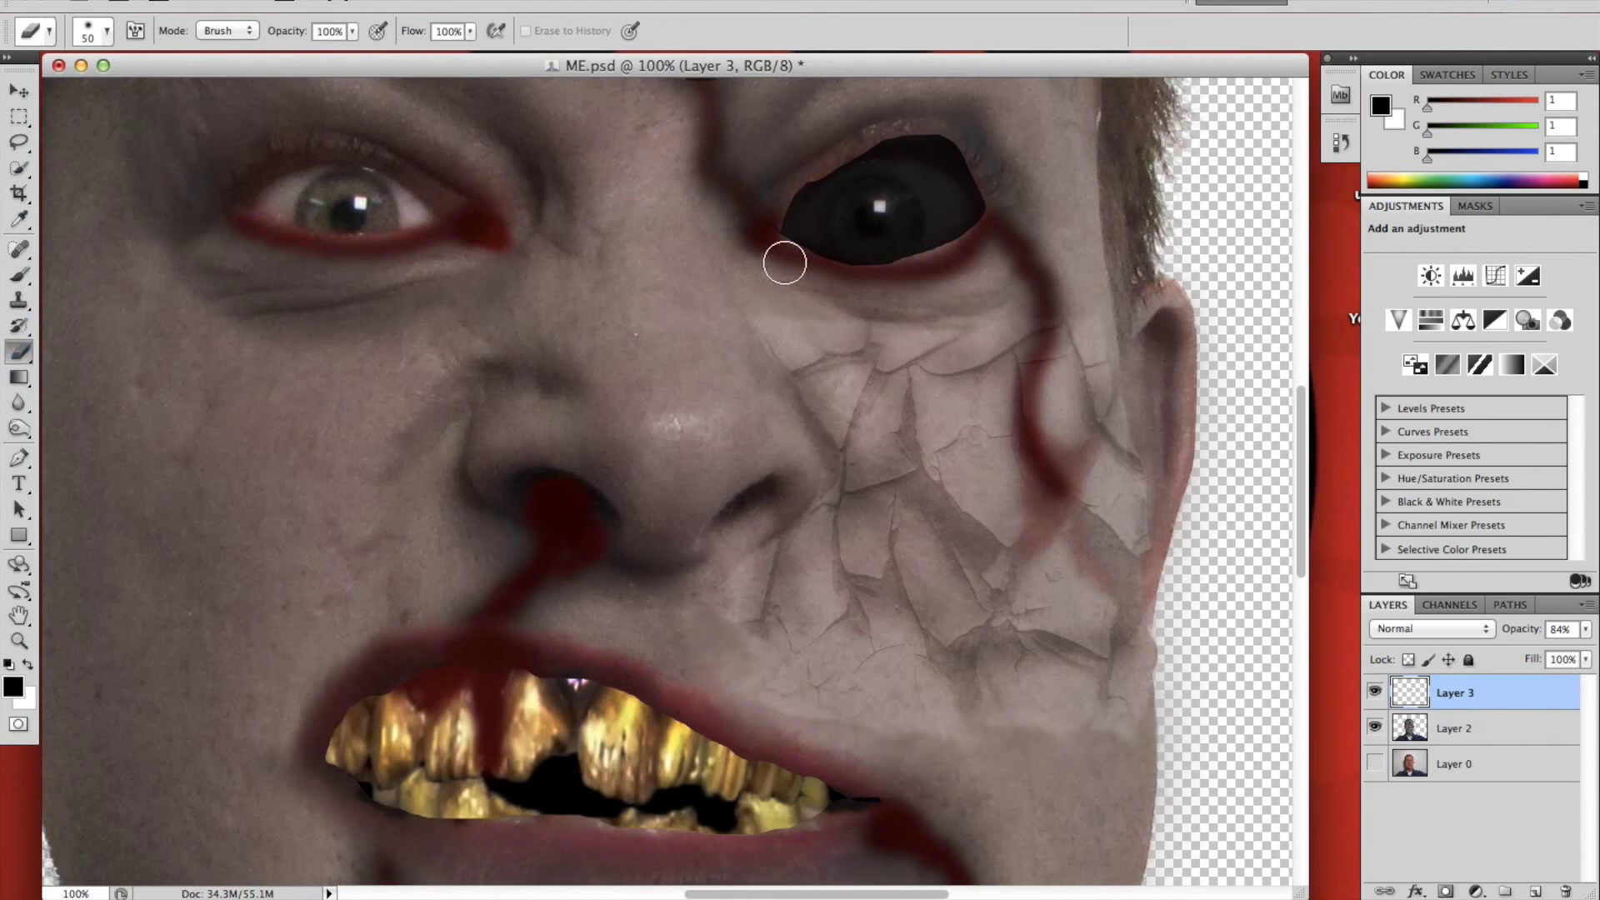
{"action": "mouse_move", "coordinate": [784, 262]}
{"action": "left_mouse_down"}
{"action": "mouse_move", "coordinate": [929, 272]}
{"action": "mouse_move", "coordinate": [1011, 214]}
{"action": "mouse_move", "coordinate": [979, 144]}
{"action": "mouse_move", "coordinate": [924, 127]}
{"action": "mouse_move", "coordinate": [958, 119]}
{"action": "mouse_move", "coordinate": [887, 126]}
{"action": "mouse_move", "coordinate": [911, 118]}
{"action": "mouse_move", "coordinate": [858, 146]}
{"action": "mouse_move", "coordinate": [897, 117]}
{"action": "mouse_move", "coordinate": [862, 130]}
{"action": "mouse_move", "coordinate": [946, 126]}
{"action": "left_mouse_up"}
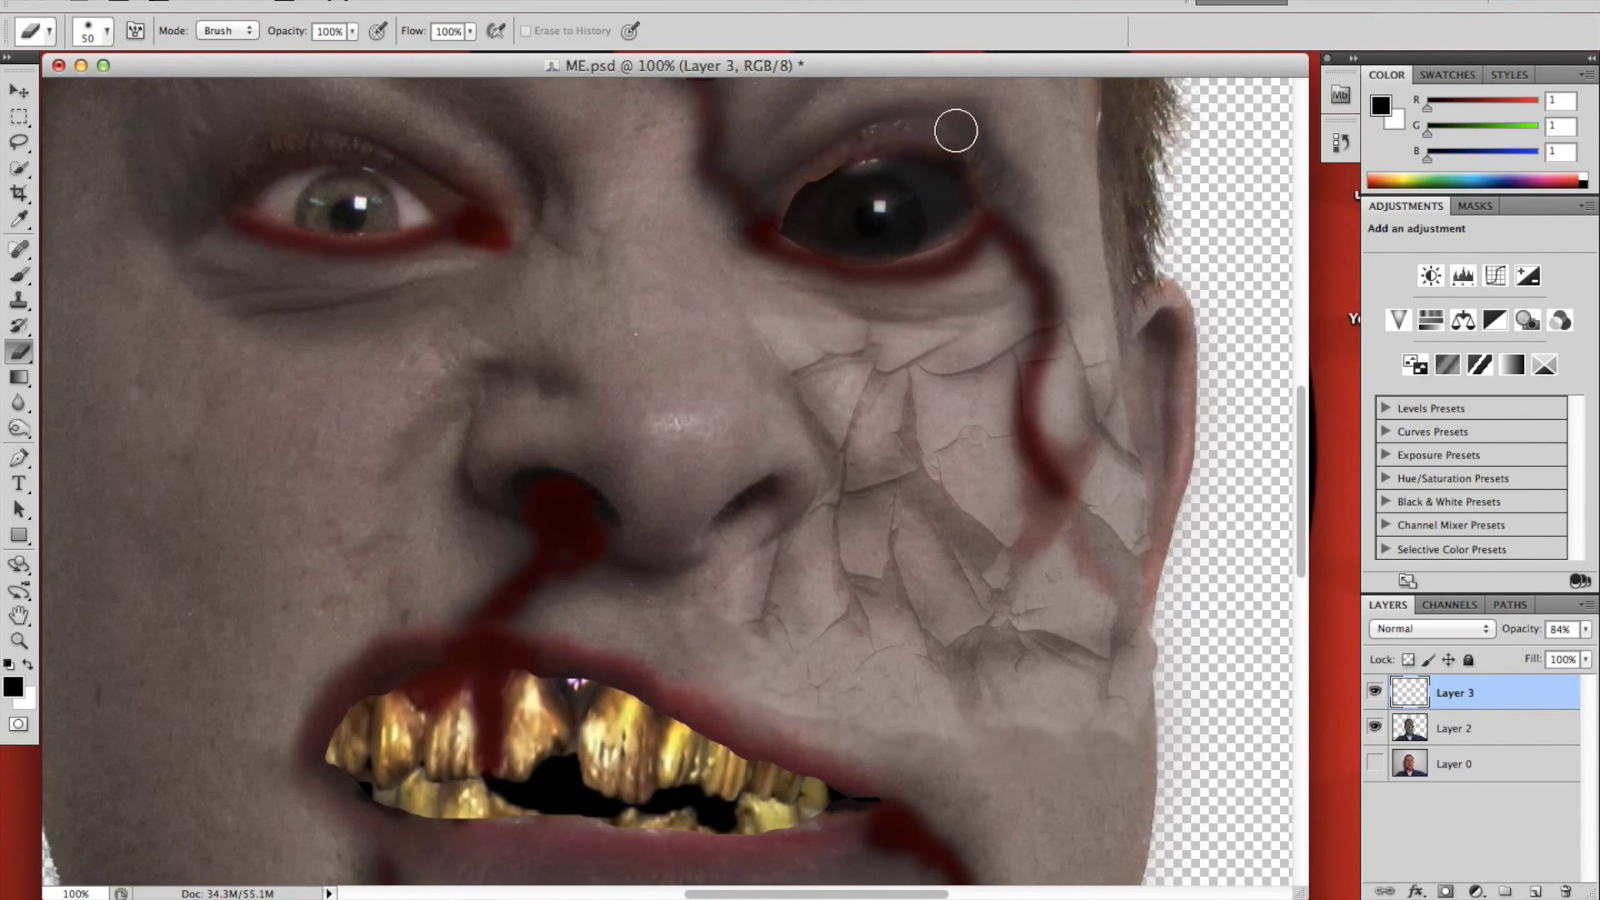
{"action": "key", "text": "ctrl+z"}
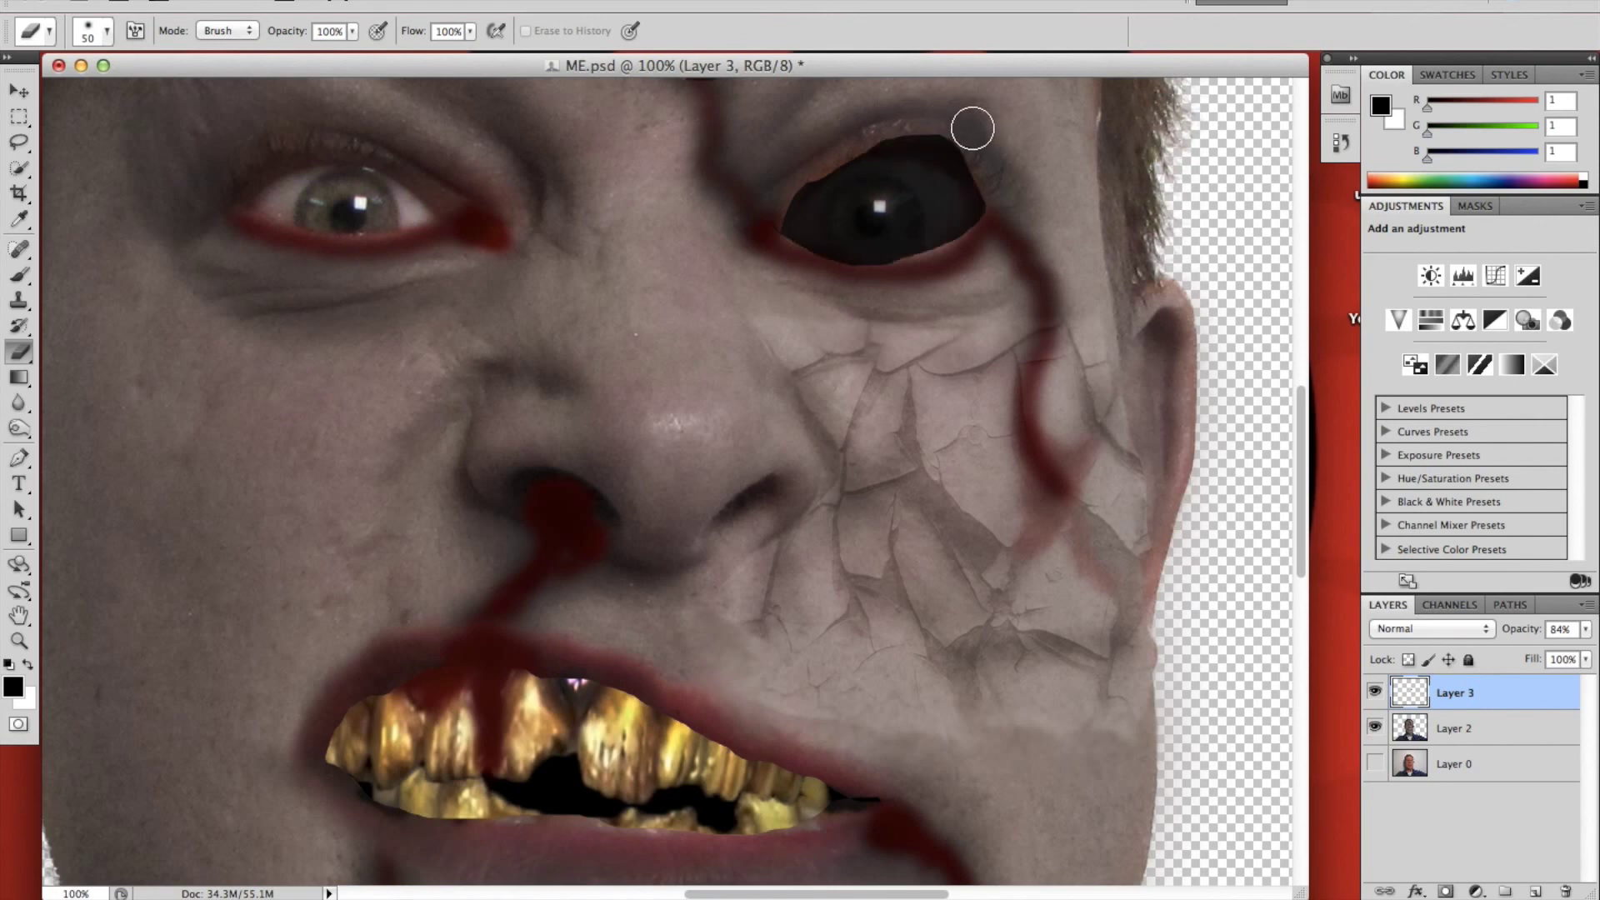
{"action": "key", "text": "bracketleft"}
{"action": "key", "text": "bracketleft"}
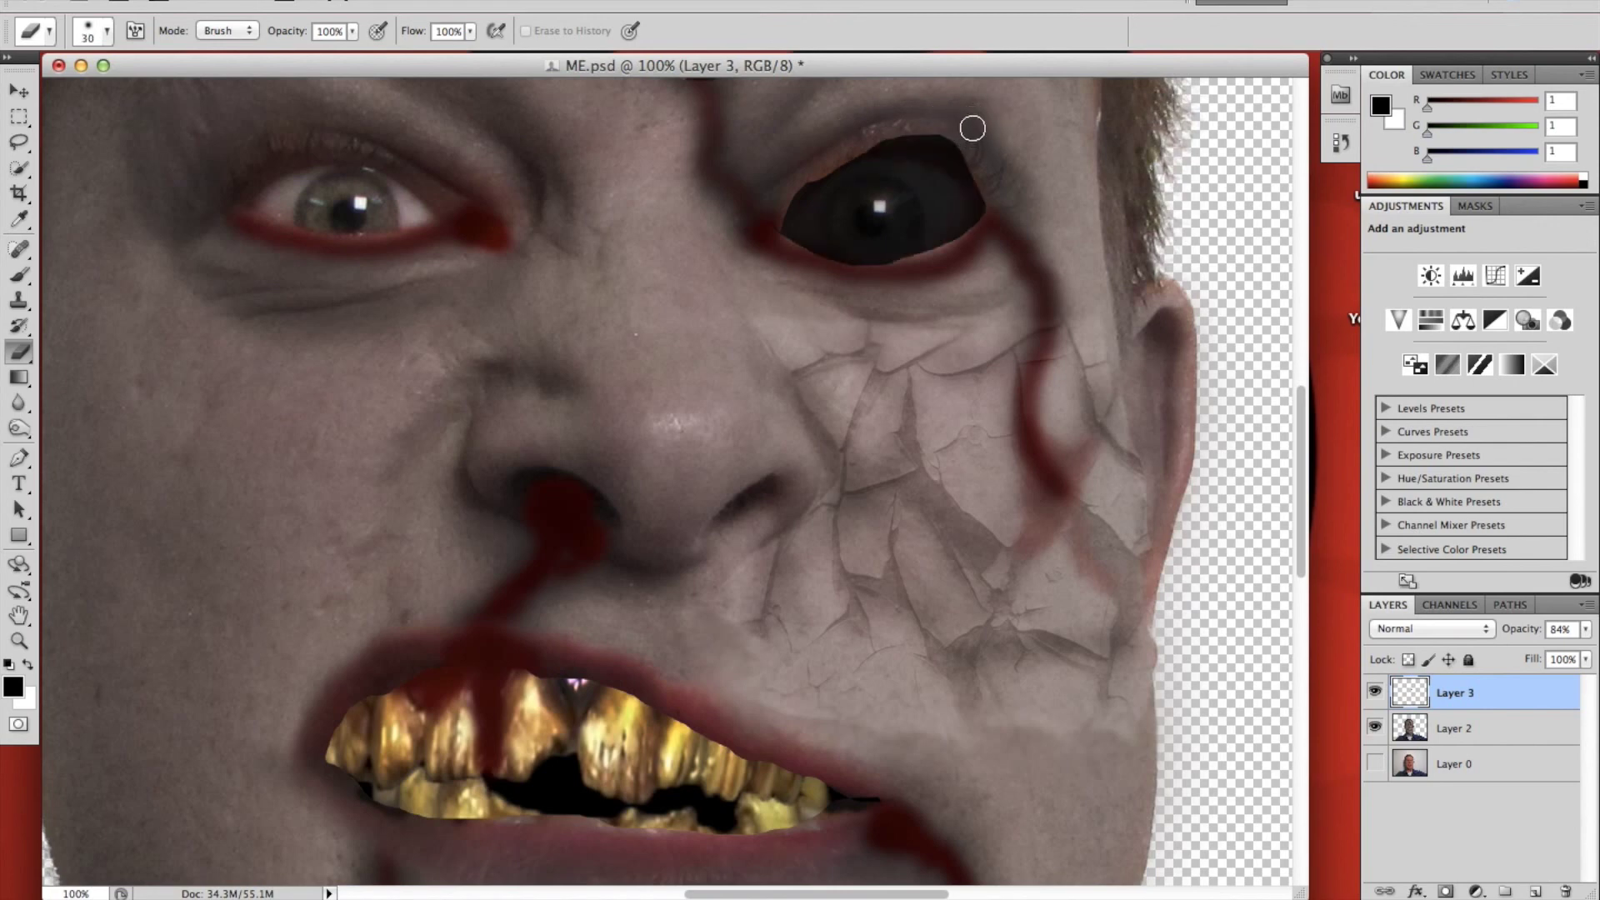